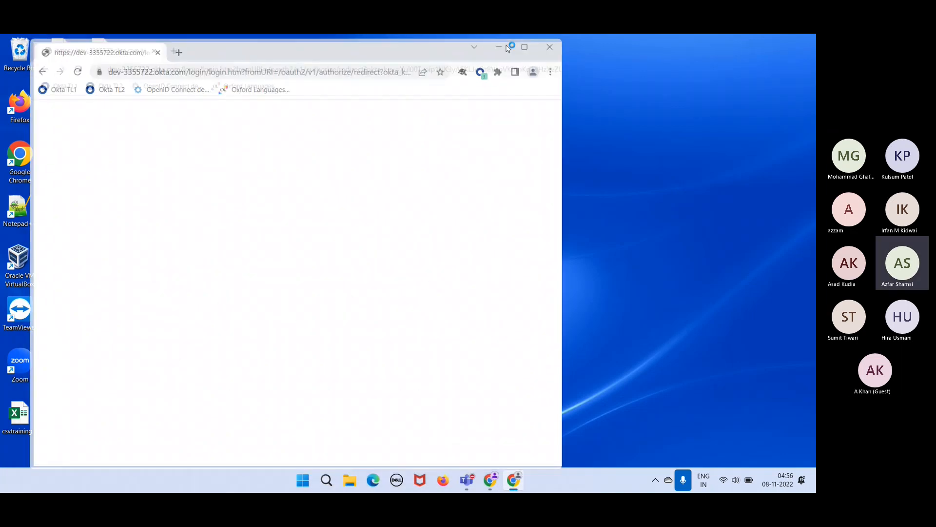
- Maximize Chrome and load the Okta TL1 org's sign-in page in a new tab
click(508, 47)
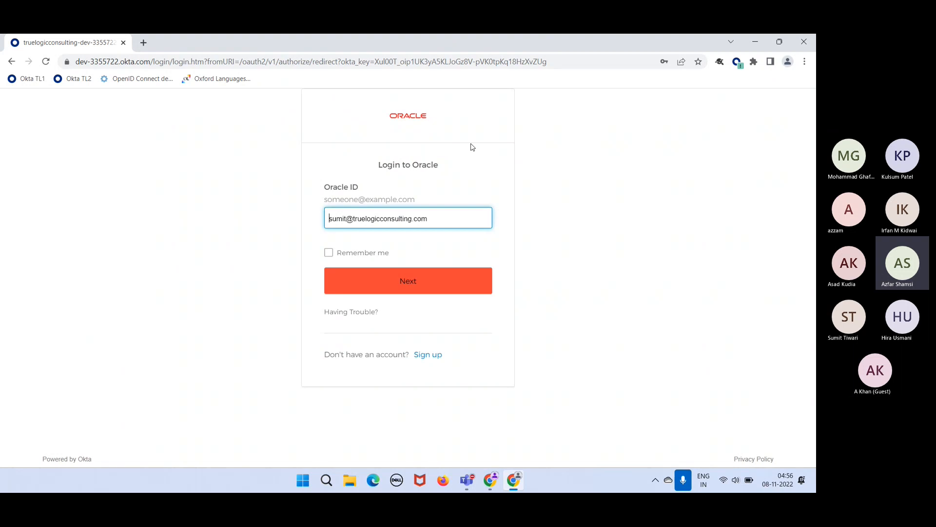
click(145, 43)
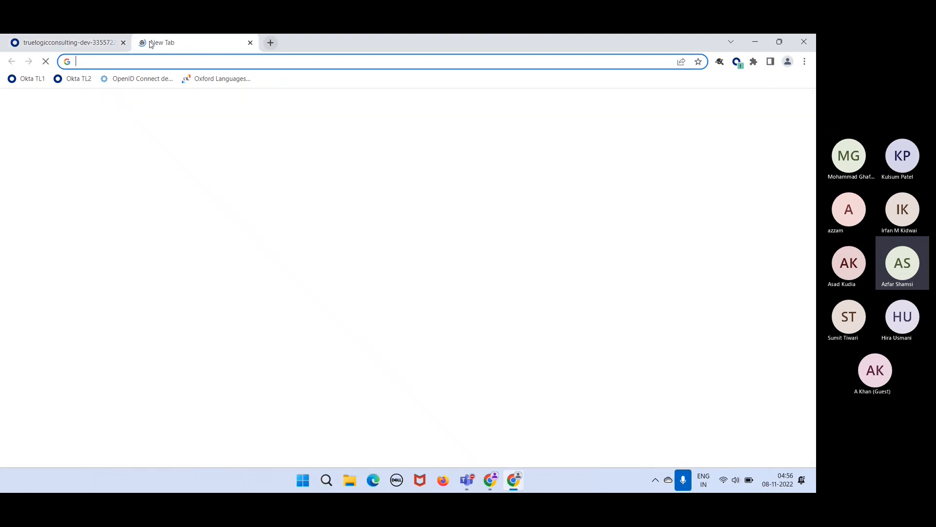
click(31, 81)
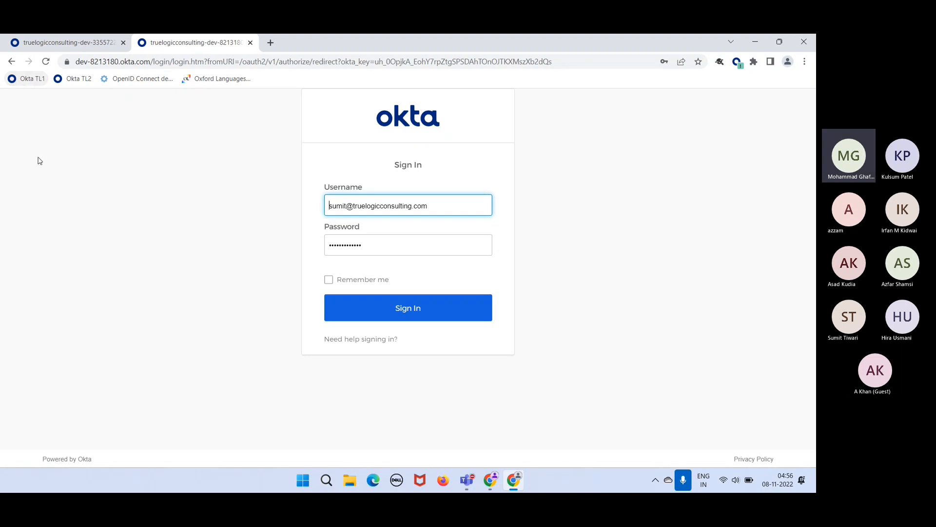
click(724, 450)
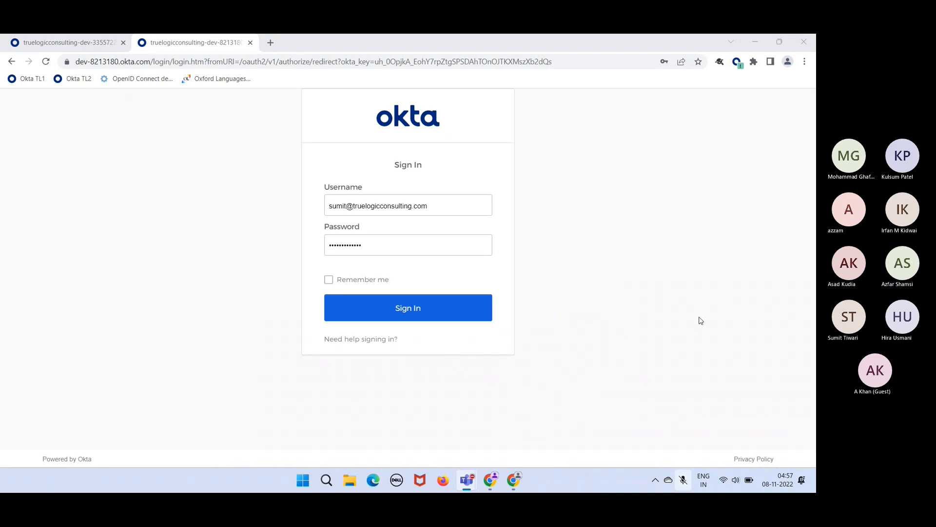
click(702, 323)
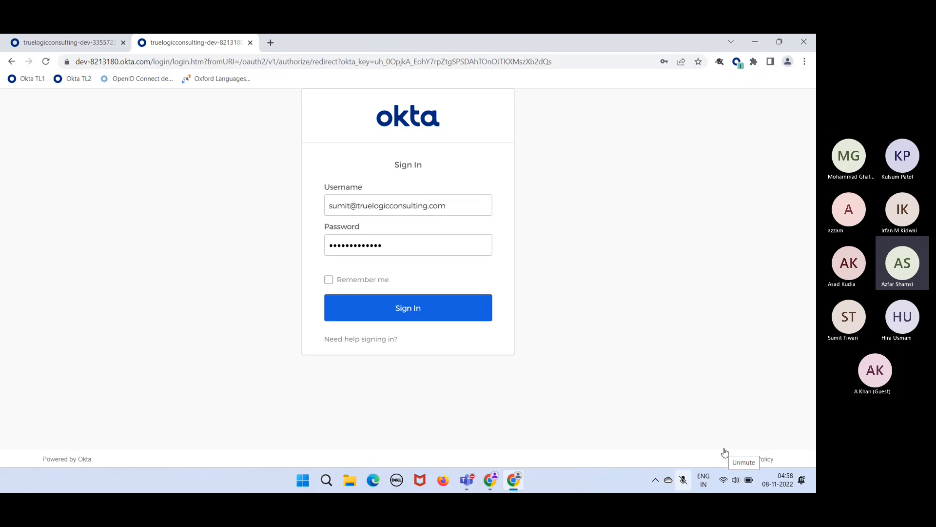
click(724, 452)
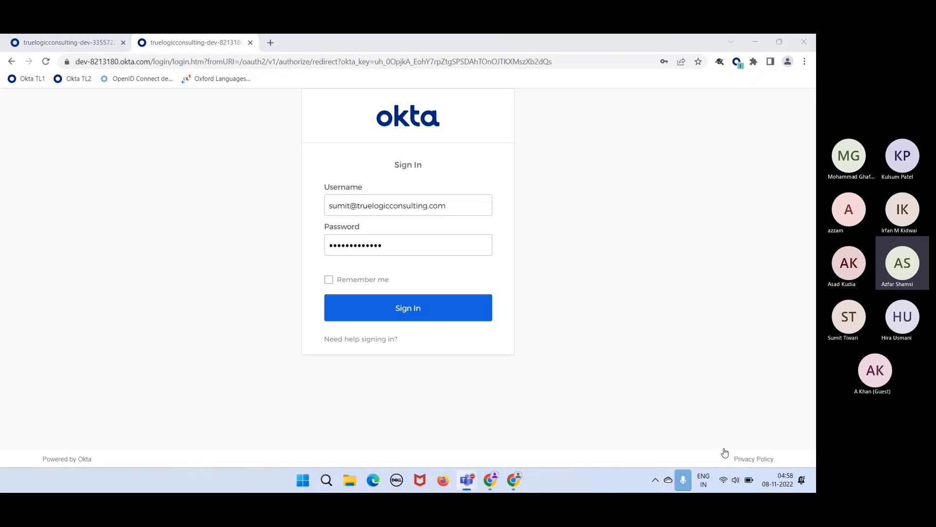
click(714, 286)
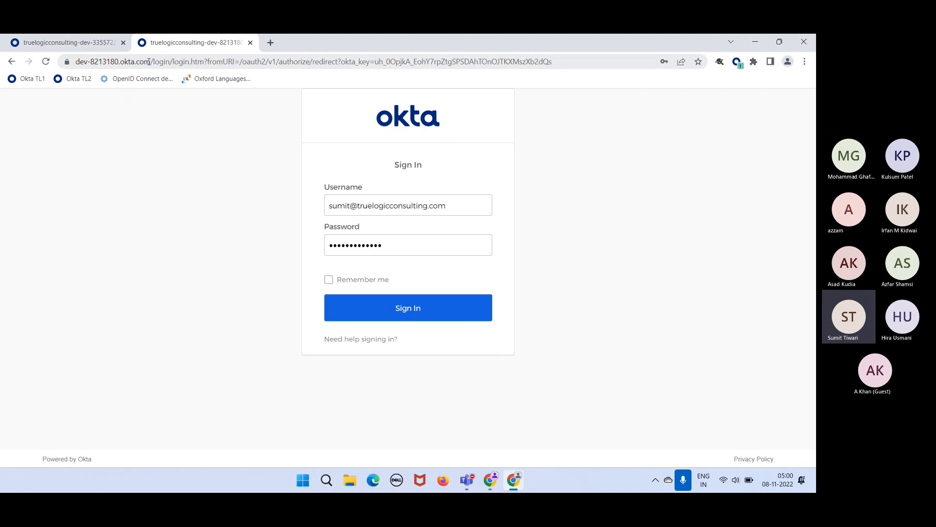
- Sign in to the second Okta org, then continue the first org's login, reaching 403 Access Forbidden
drag(154, 62, 54, 63)
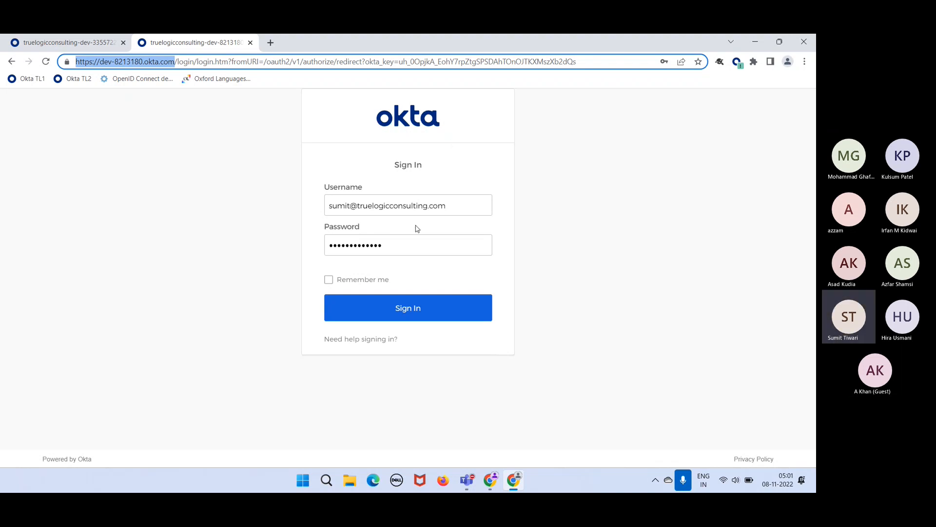
click(421, 310)
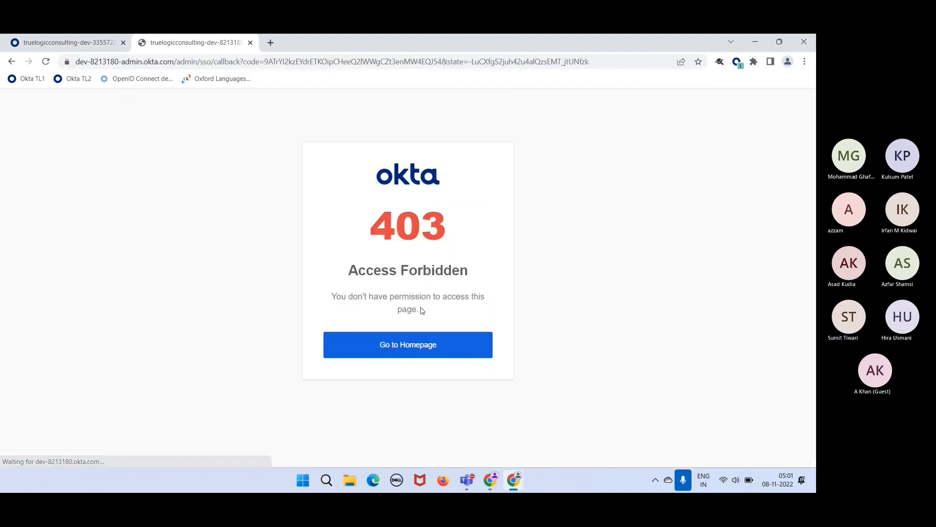
click(69, 39)
click(410, 282)
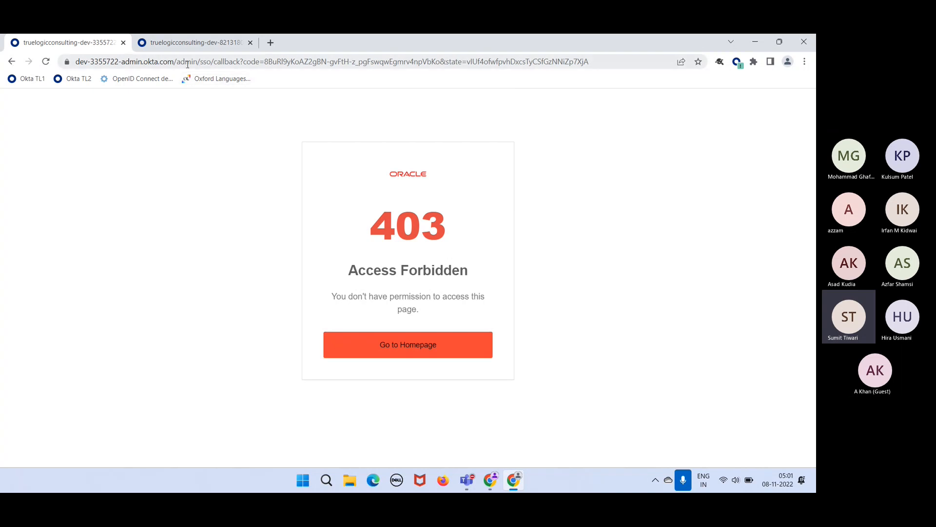
- Strip the path to load the bare admin domain past the 403, and dismiss the email delivery notice
drag(177, 61, 634, 121)
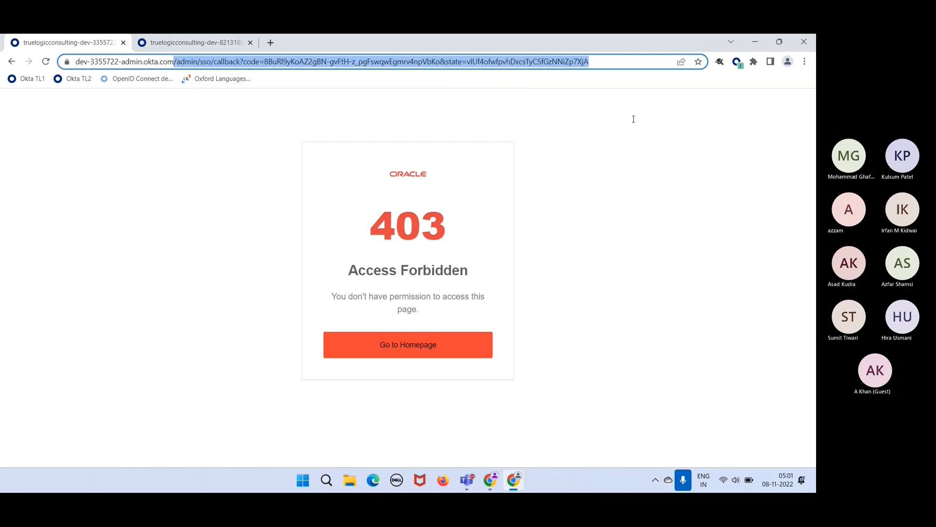
key(BackSpace)
key(Return)
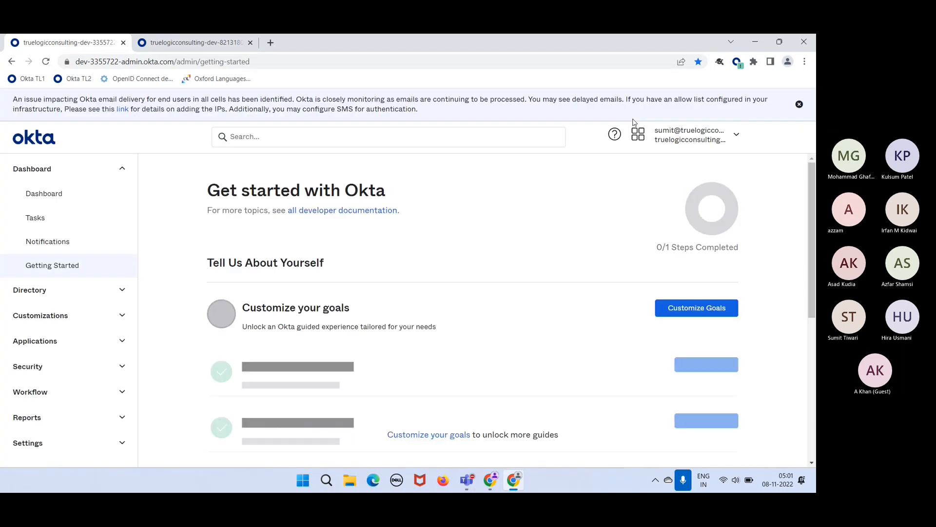
click(800, 106)
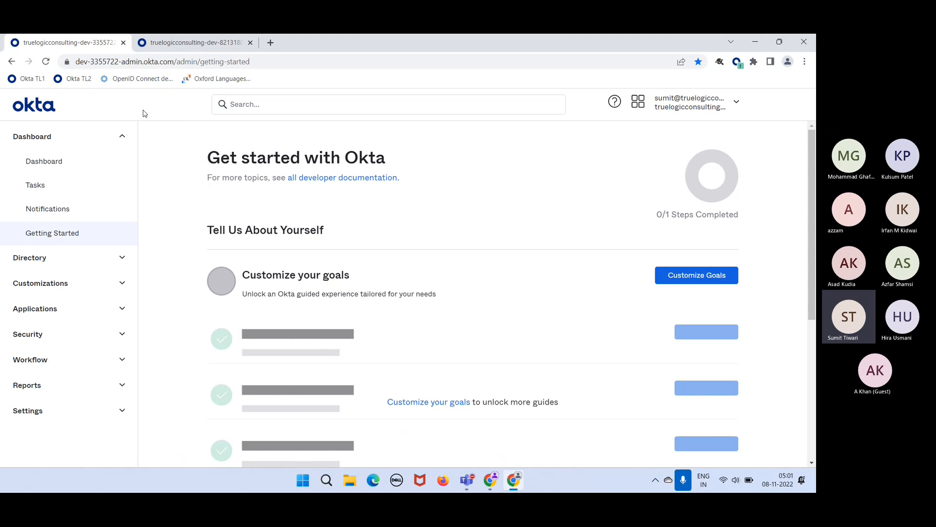
click(120, 65)
drag(119, 65, 139, 65)
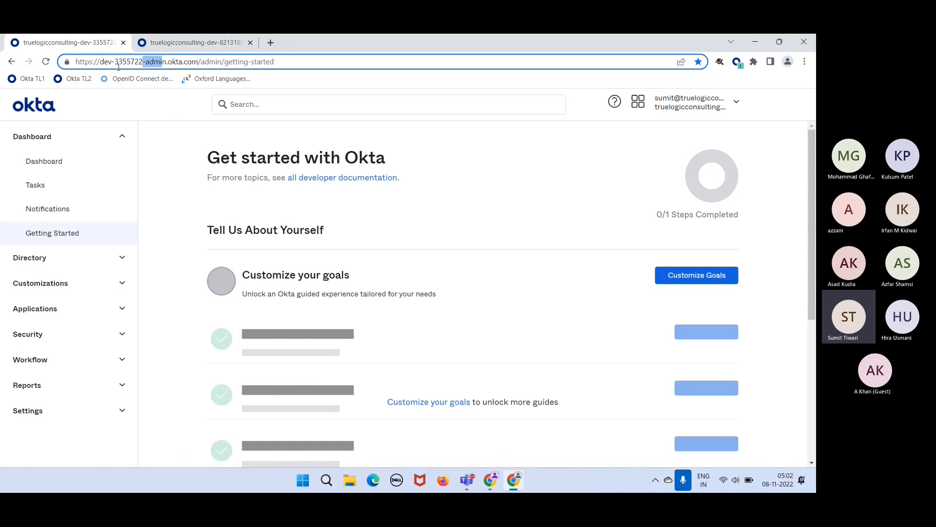
click(165, 95)
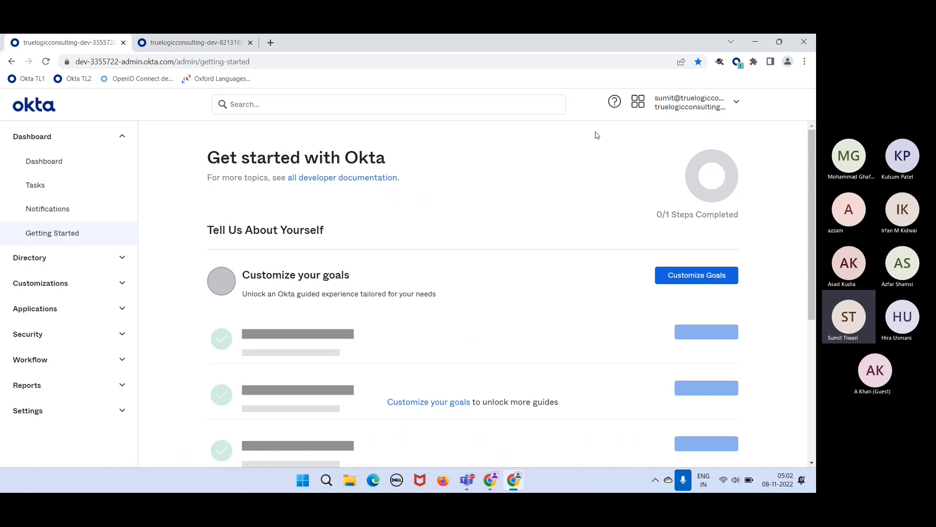
- Open My end user dashboard, browse the My Salesforce, Salesforce Custom and Facebook apps, then return to admin
click(642, 110)
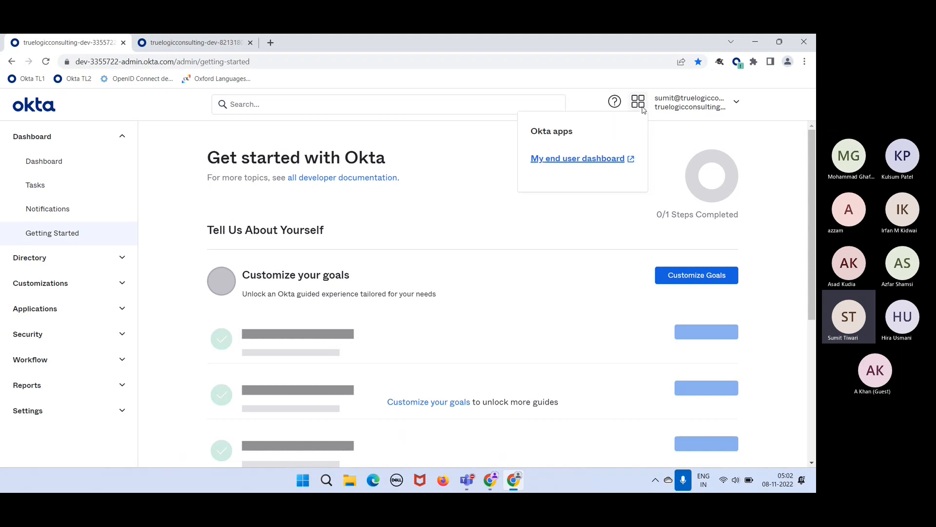
click(591, 159)
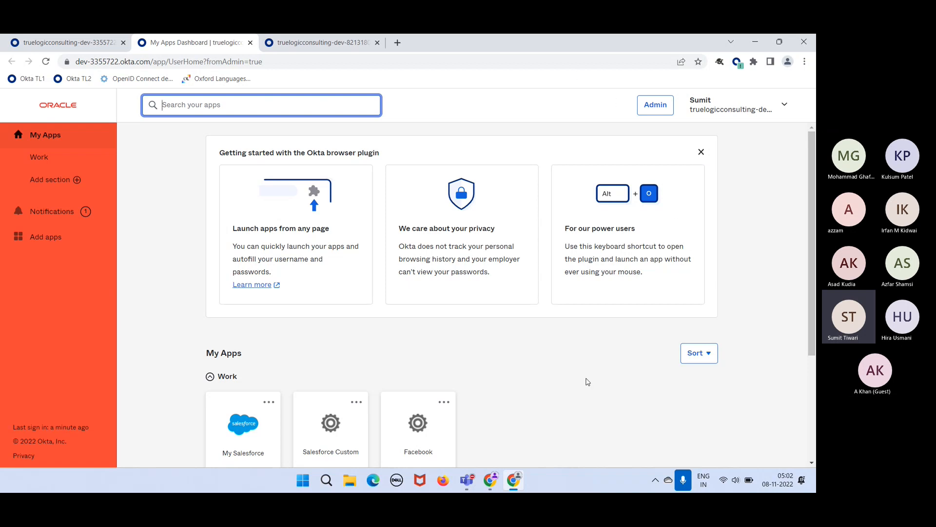
scroll(587, 382, down, 2)
scroll(587, 381, down, 1)
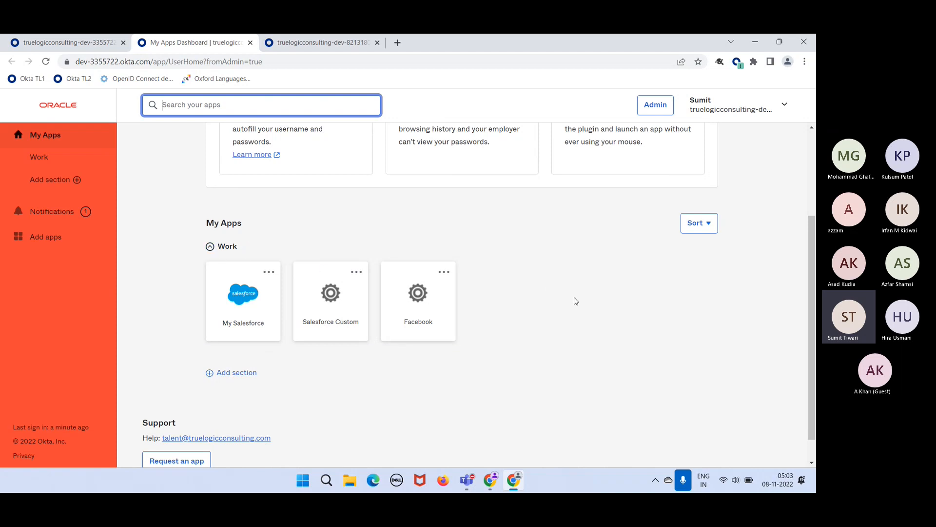
scroll(576, 301, down, 1)
scroll(575, 300, up, 4)
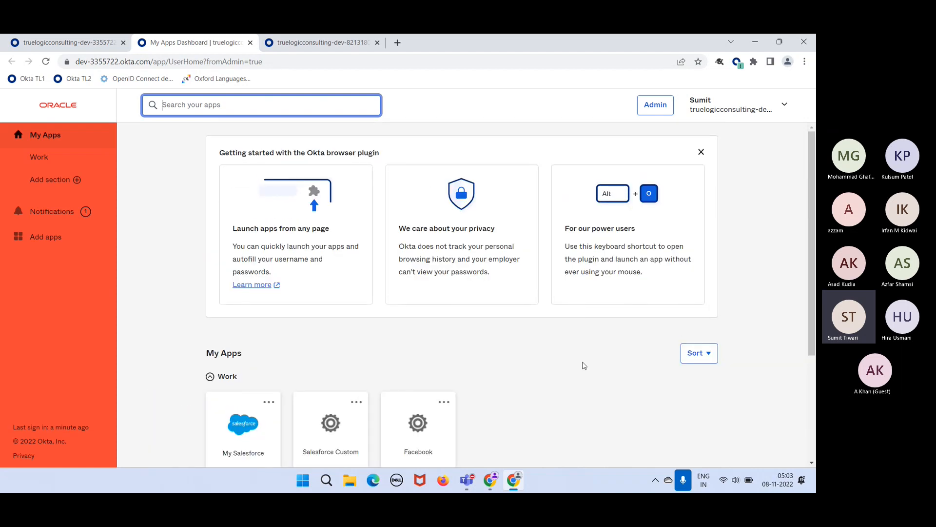
scroll(584, 365, down, 3)
scroll(584, 365, up, 2)
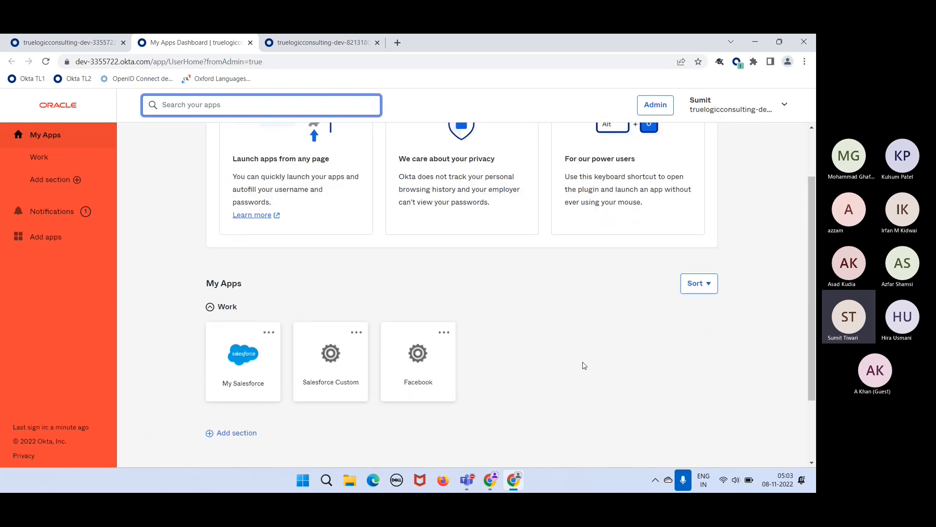
scroll(584, 365, down, 2)
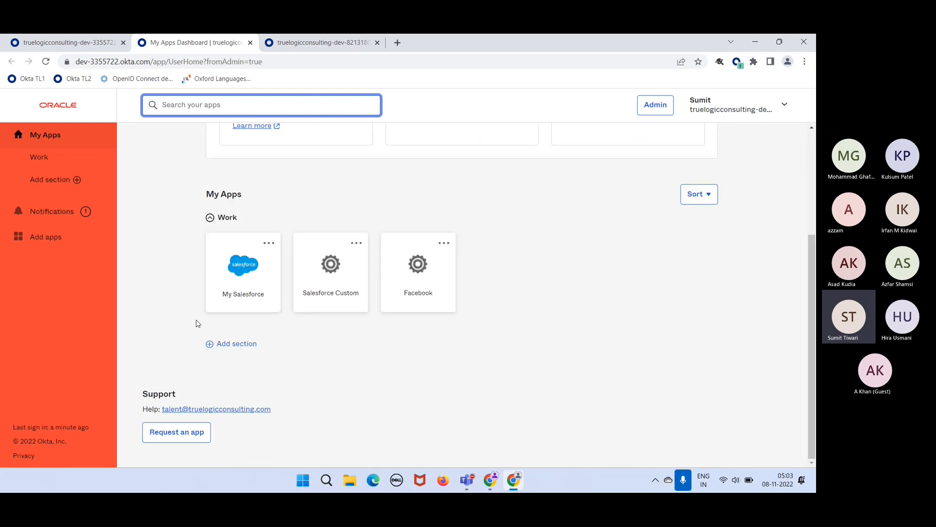
scroll(626, 195, up, 3)
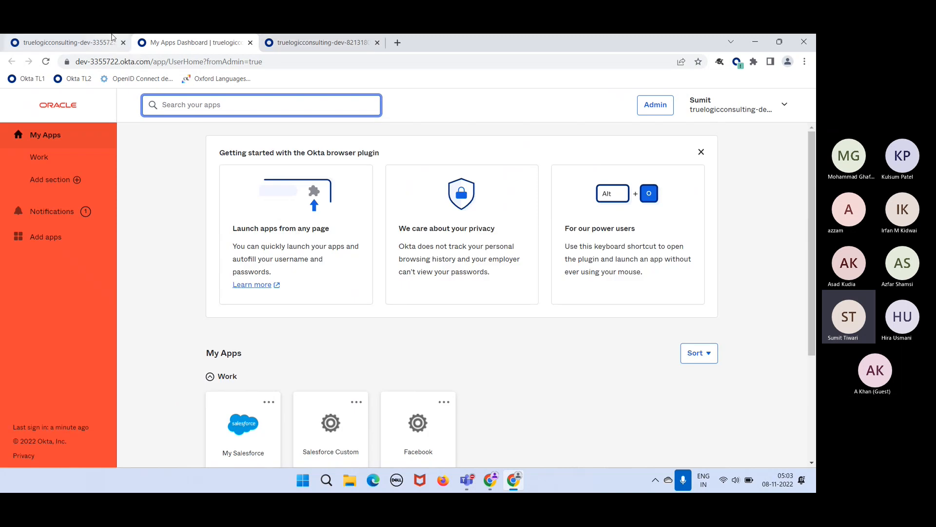
click(72, 38)
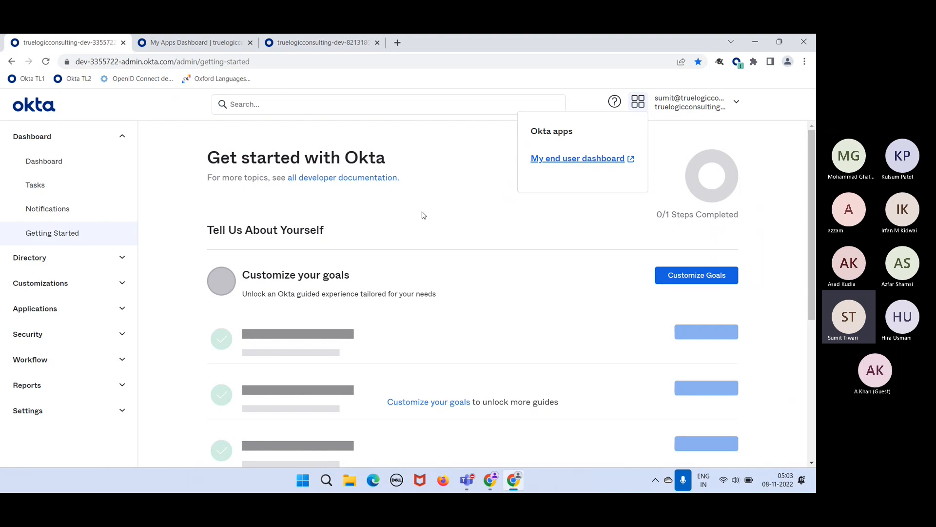
- Close the Okta apps list, glance at the My Apps tab, then review the Get started page
click(447, 215)
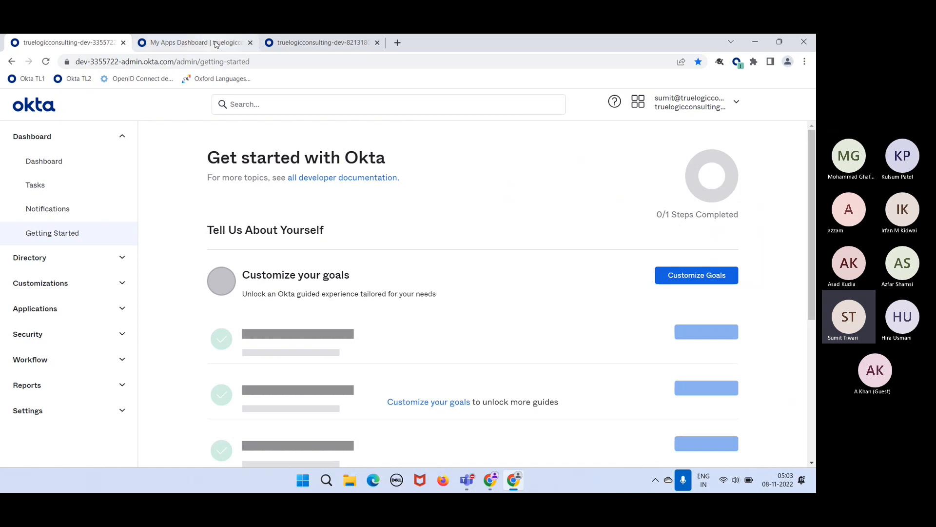
click(216, 44)
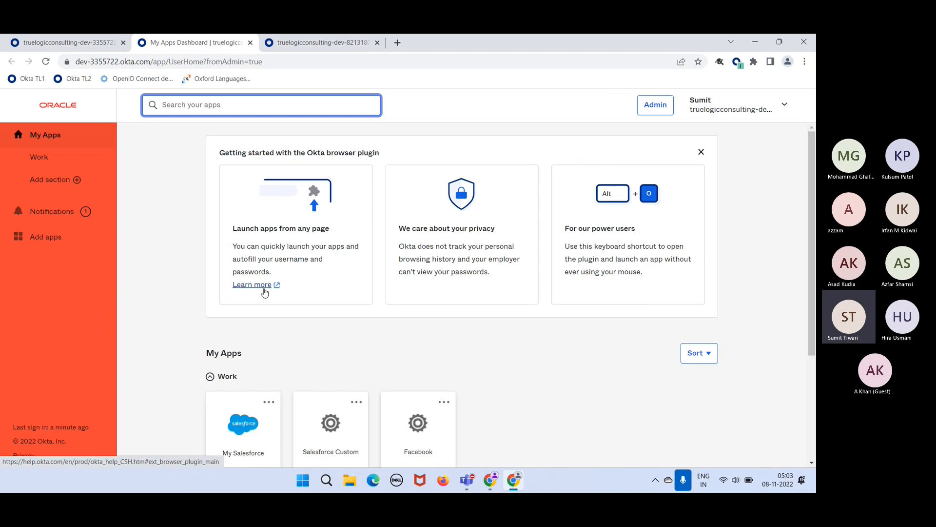
click(73, 49)
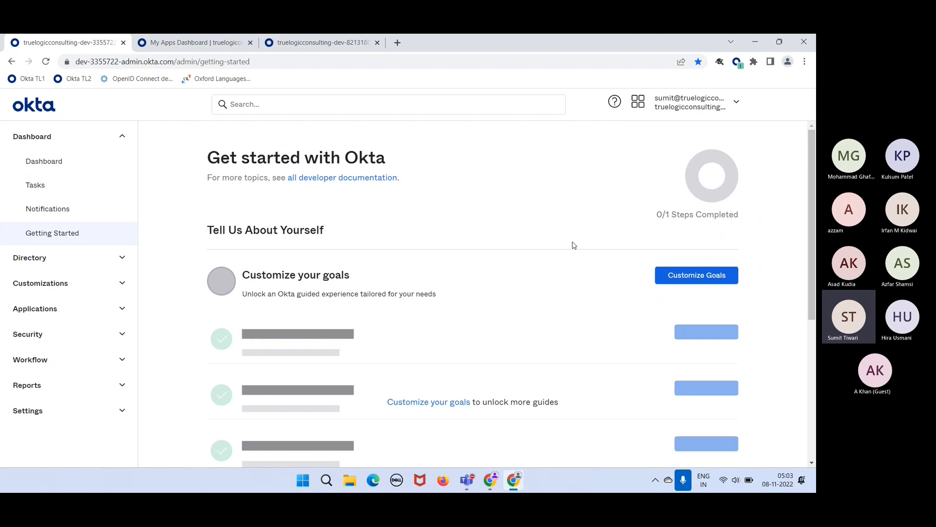
scroll(512, 213, down, 1)
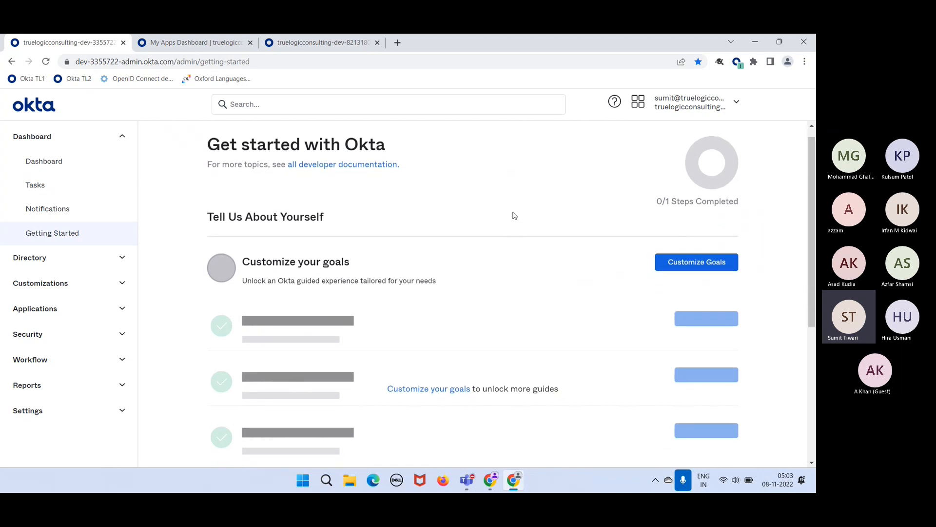
scroll(513, 214, up, 1)
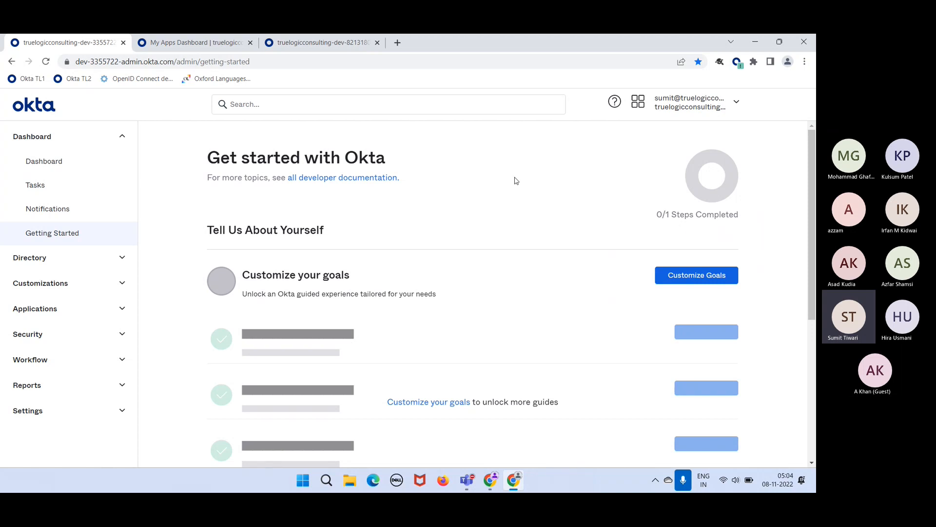
scroll(442, 220, down, 2)
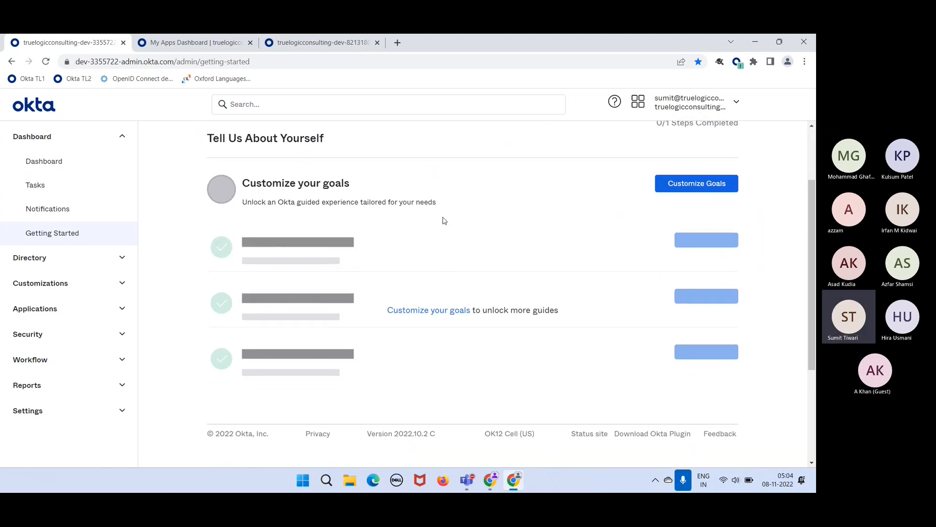
scroll(444, 220, up, 2)
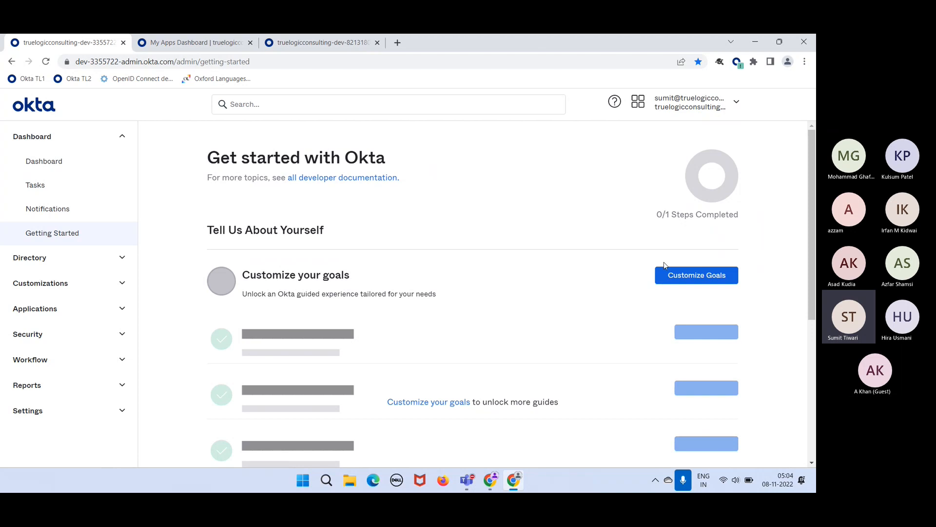
click(681, 276)
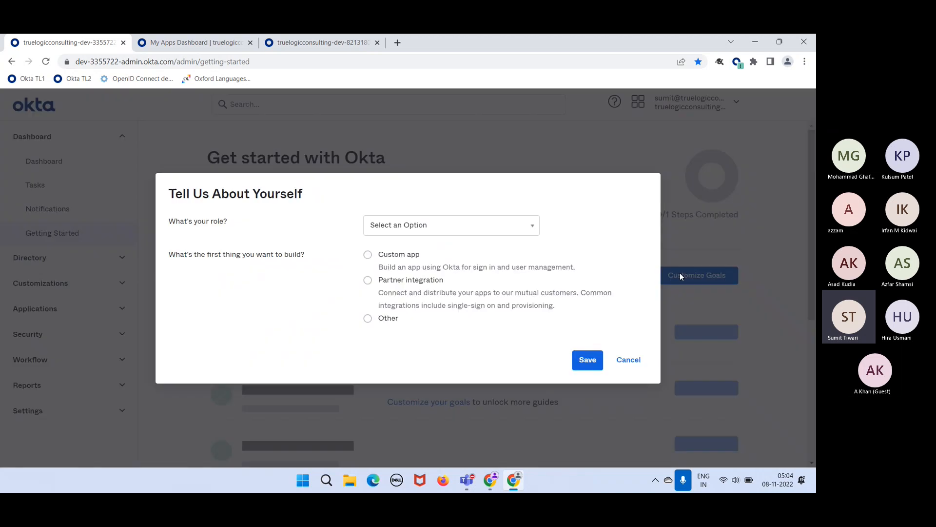
click(491, 233)
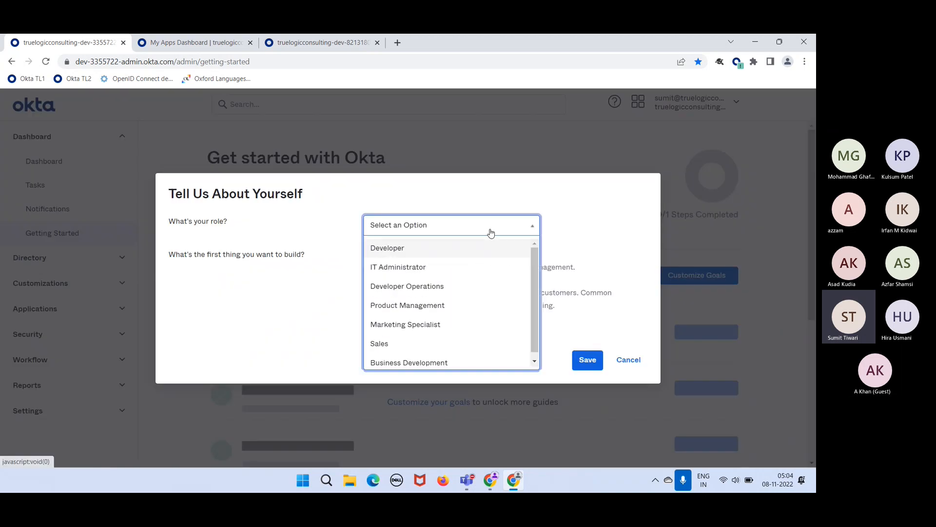
click(440, 269)
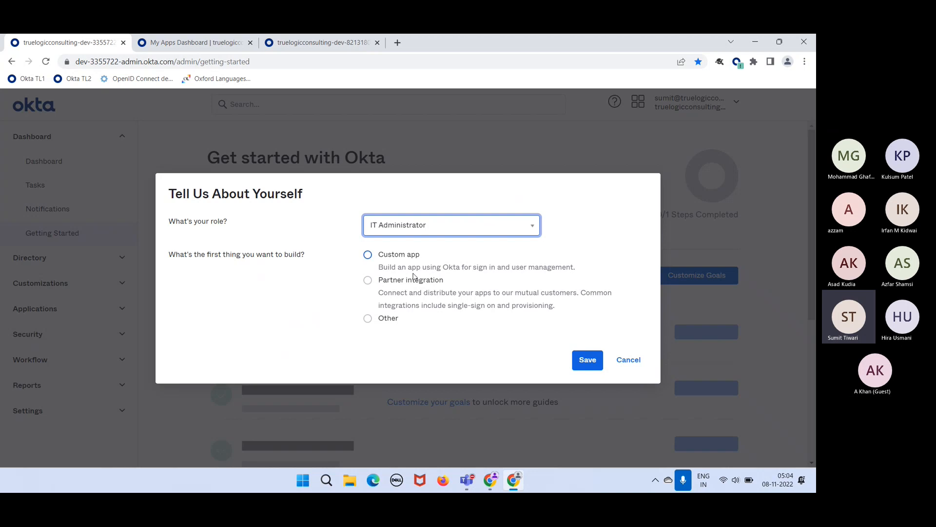
click(370, 320)
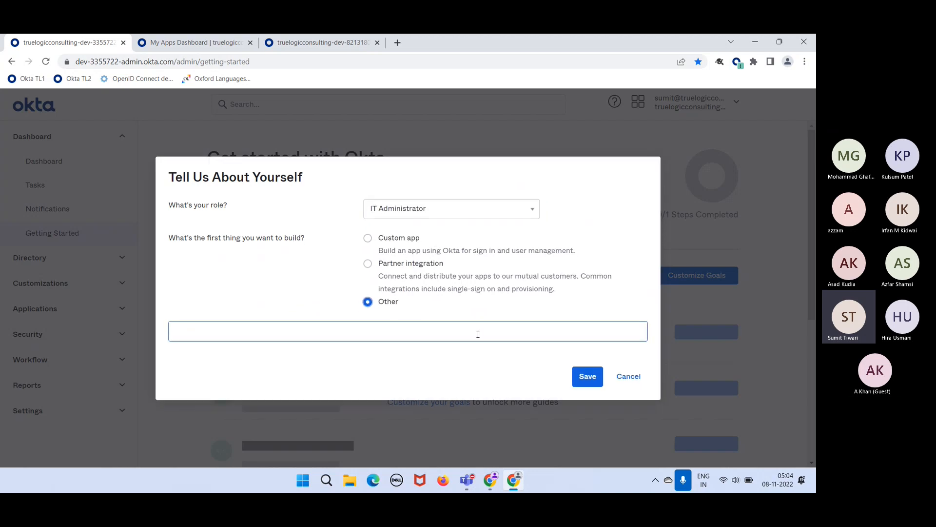
click(642, 380)
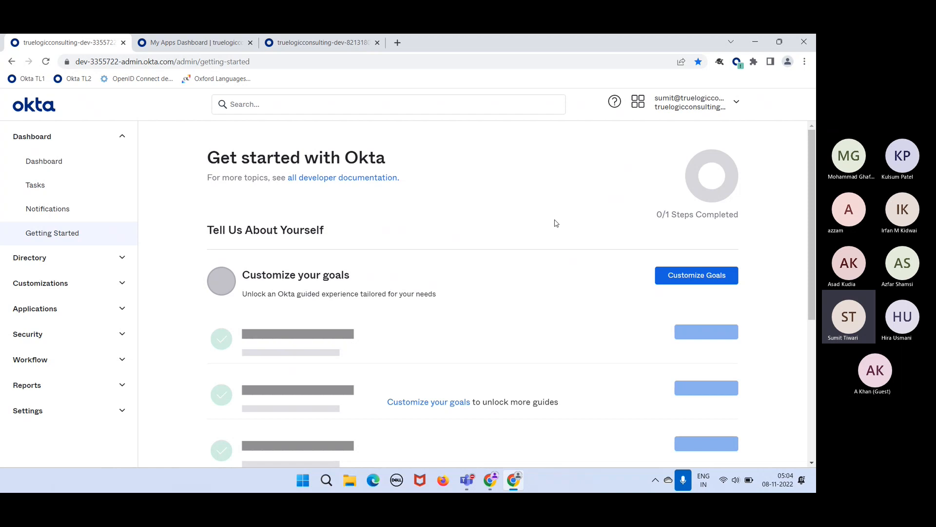
- Open Dashboard and review 7 users, 4 groups, 8 SSO apps, two tasks and Security Monitoring
click(65, 166)
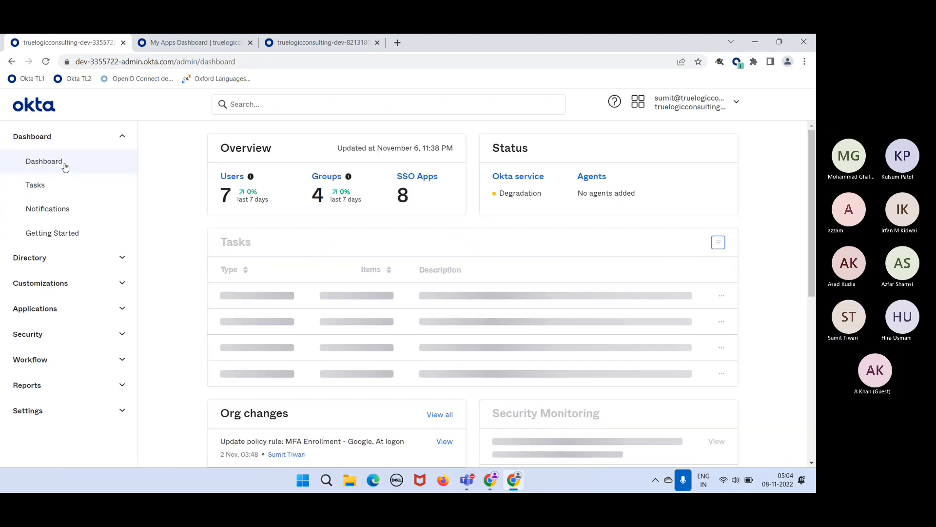
scroll(65, 167, down, 1)
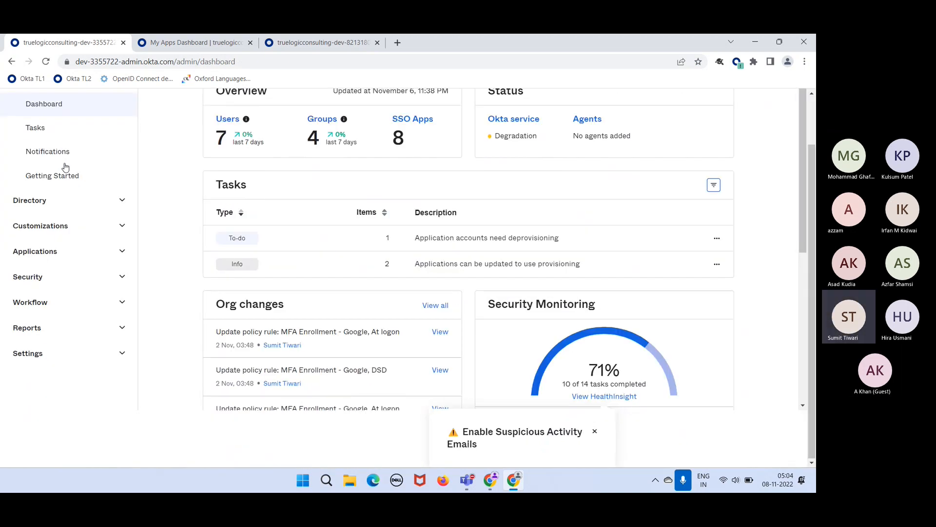
scroll(181, 204, up, 1)
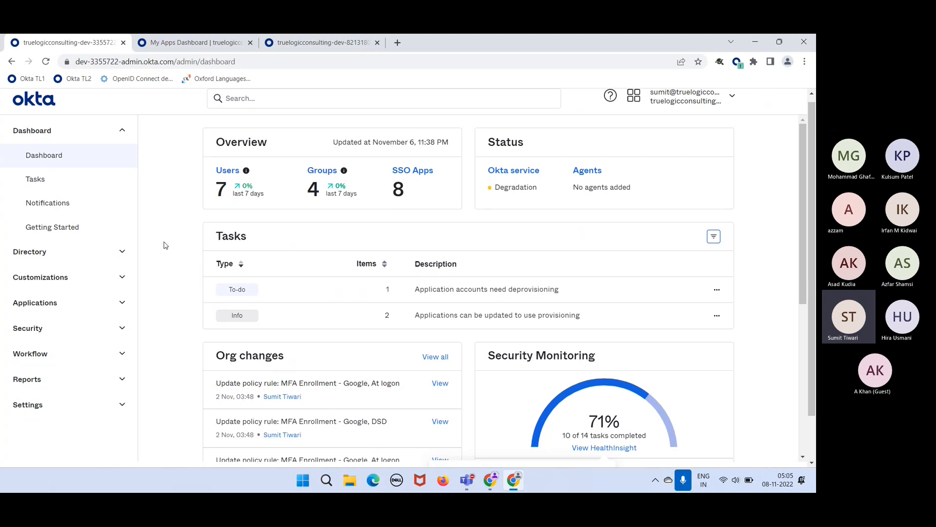
scroll(264, 380, down, 1)
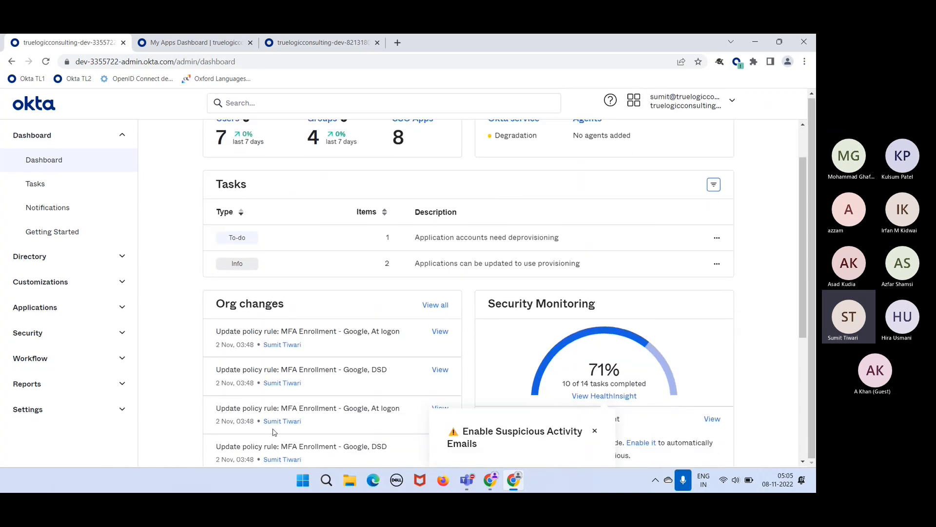
scroll(190, 299, up, 1)
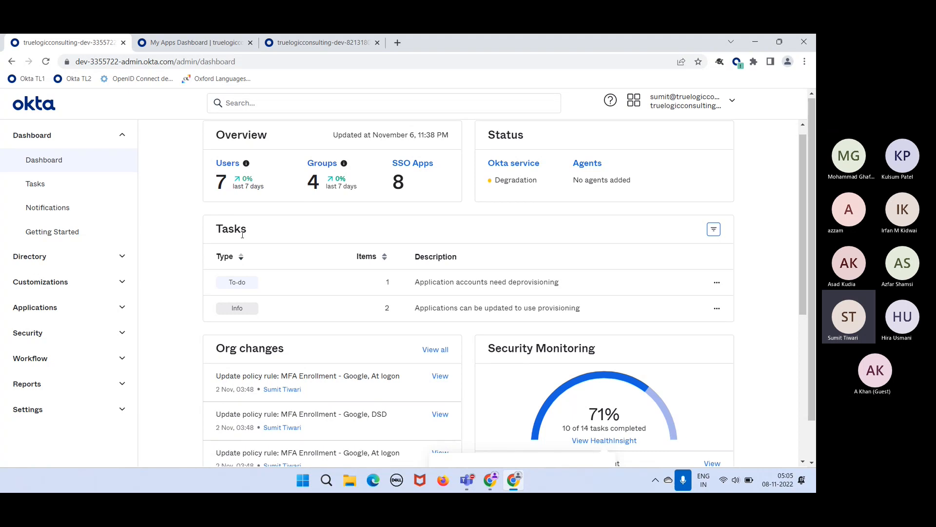
scroll(419, 315, down, 2)
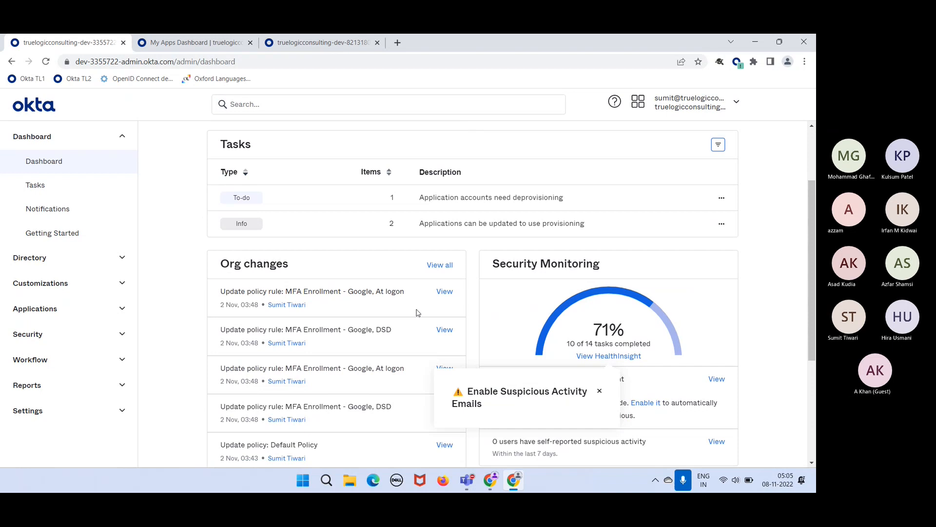
- Dismiss the Enable Suspicious Activity Emails notice and highlight the 71% Security Monitoring score
click(600, 392)
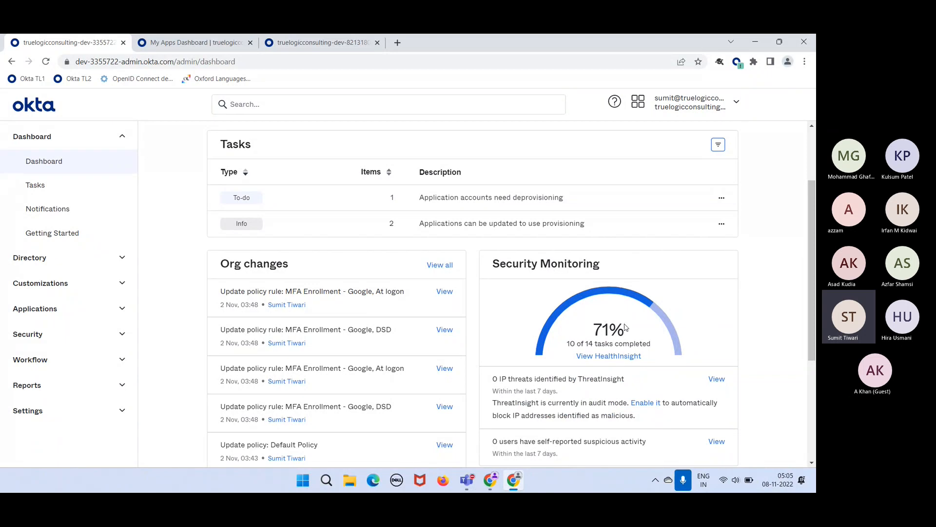
drag(622, 328, 595, 330)
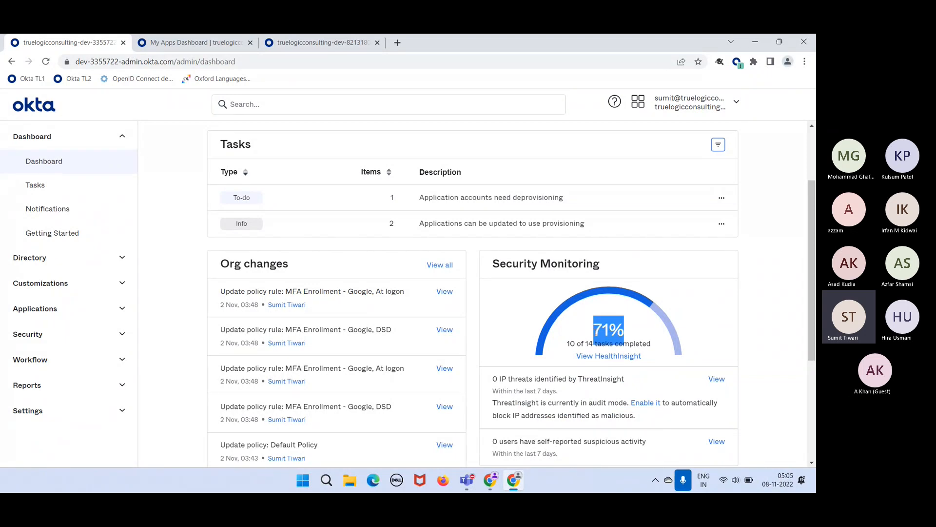
click(778, 302)
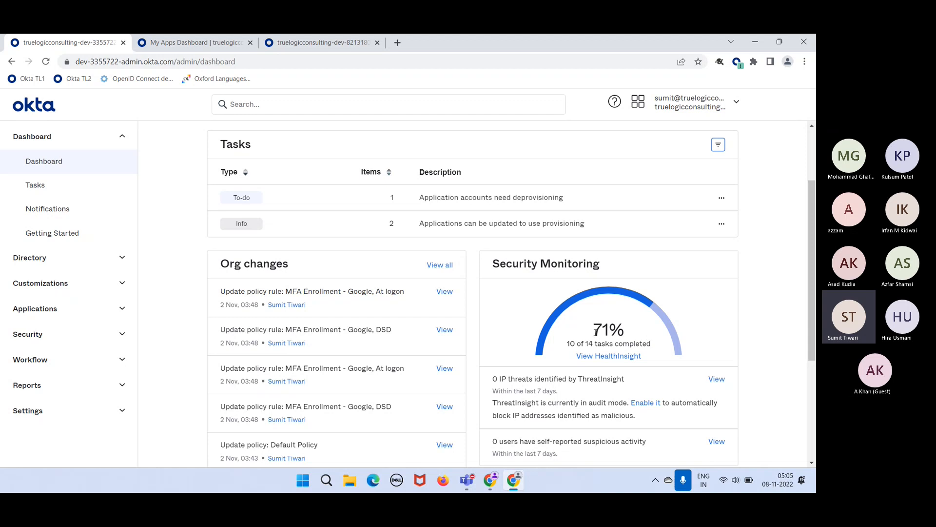
drag(595, 332, 626, 336)
click(626, 338)
double_click(607, 335)
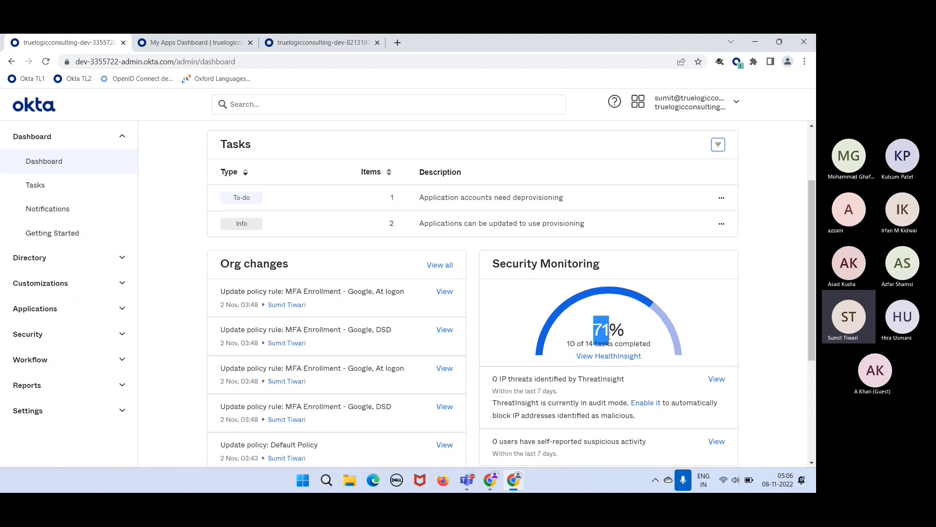
- Scroll the dashboard to review recent org changes to MFA Enrollment - Google and Default Policy
scroll(658, 338, down, 3)
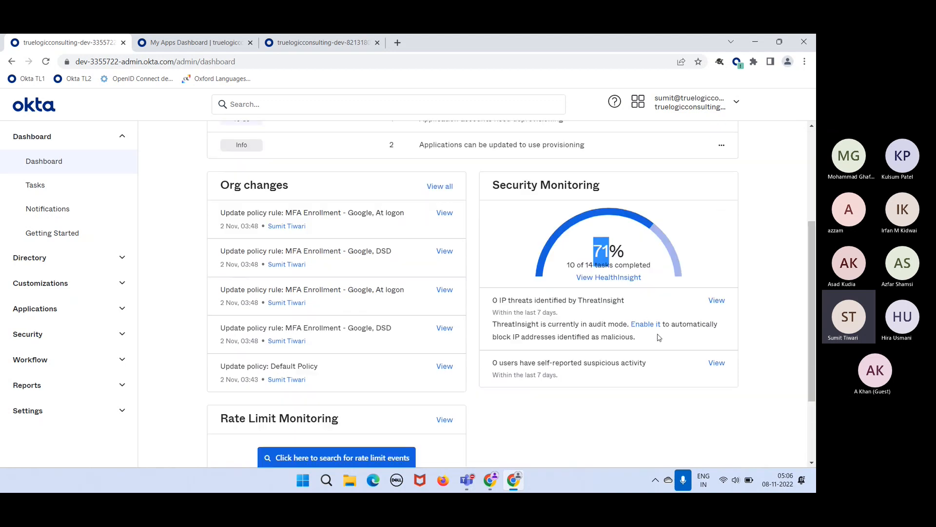
scroll(659, 337, up, 2)
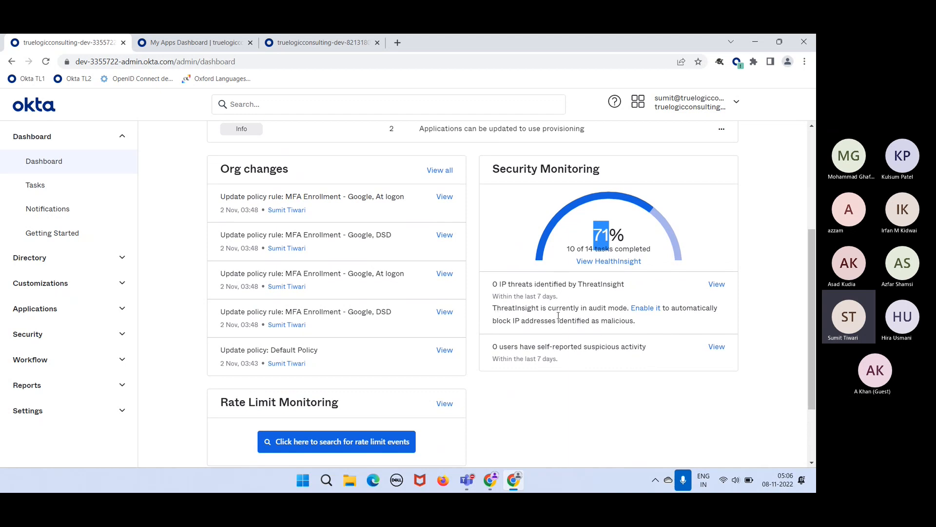
scroll(584, 339, up, 5)
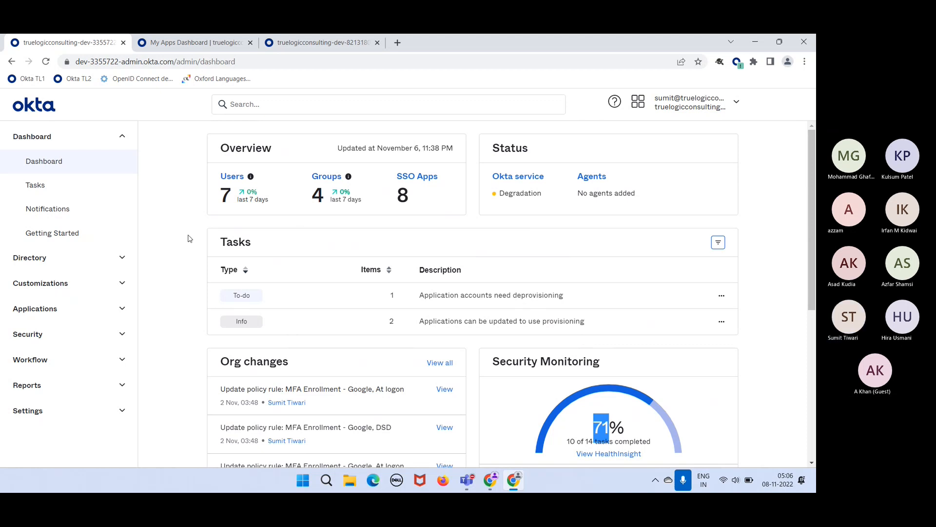
- Expand the Directory section in the sidebar to show People, Groups and Profile Editor
click(171, 249)
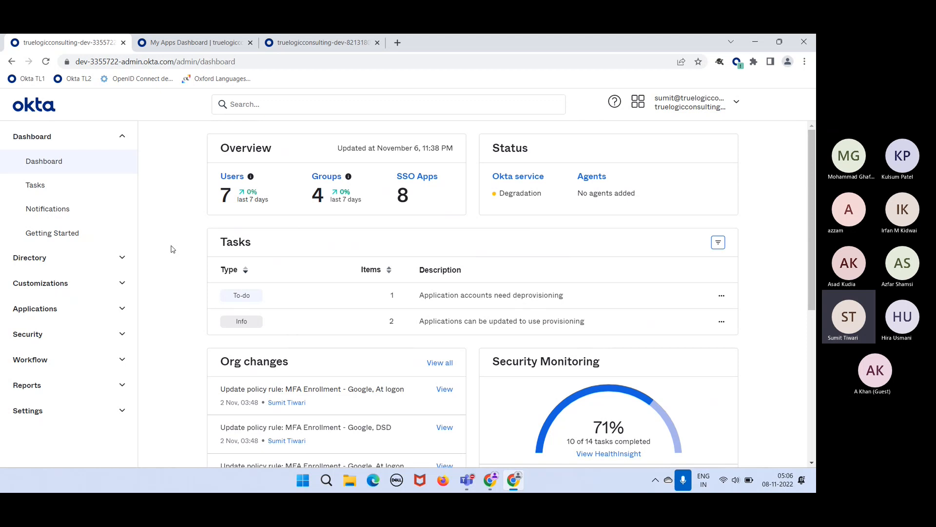
click(73, 258)
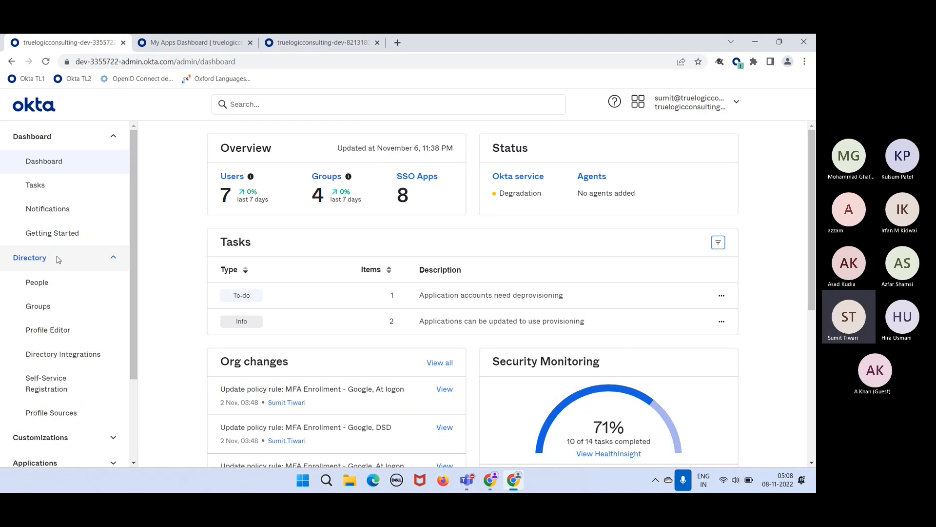
- Open Directory > People and scroll through the 12 users with their statuses
click(41, 282)
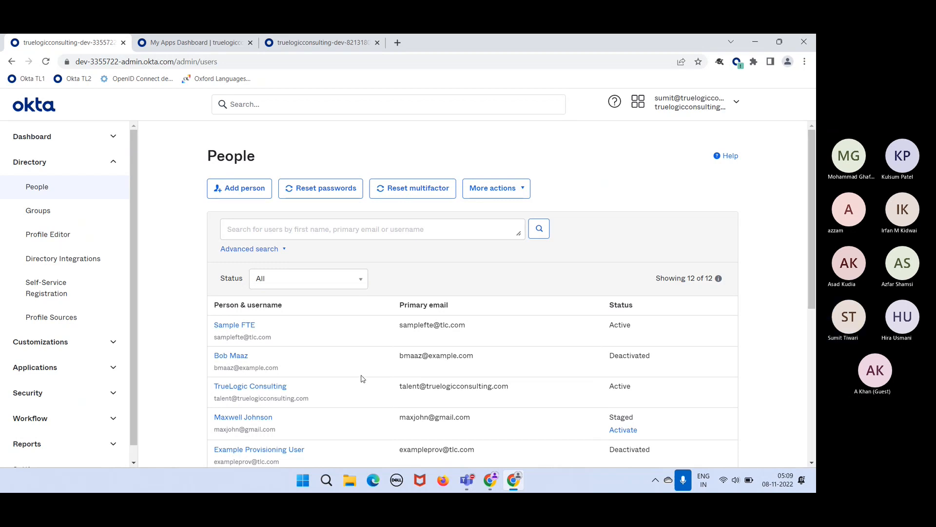
scroll(320, 373, down, 4)
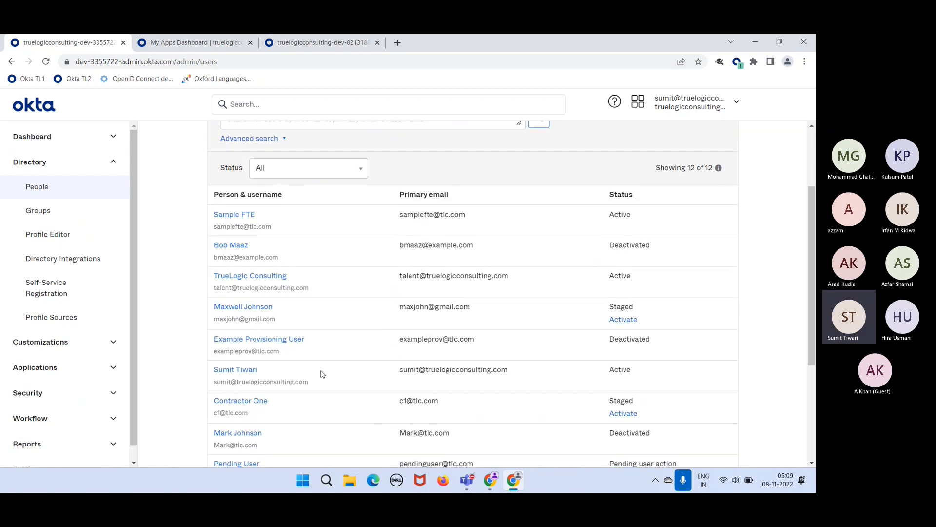
scroll(321, 373, down, 2)
scroll(321, 373, up, 6)
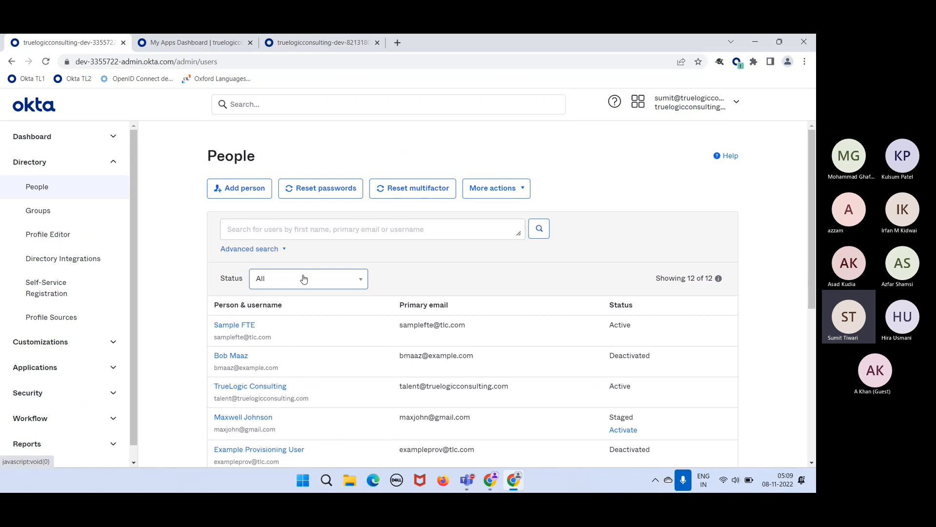
- Open Add person and go over First name, Last name, Username, Primary email and Groups fields
click(252, 196)
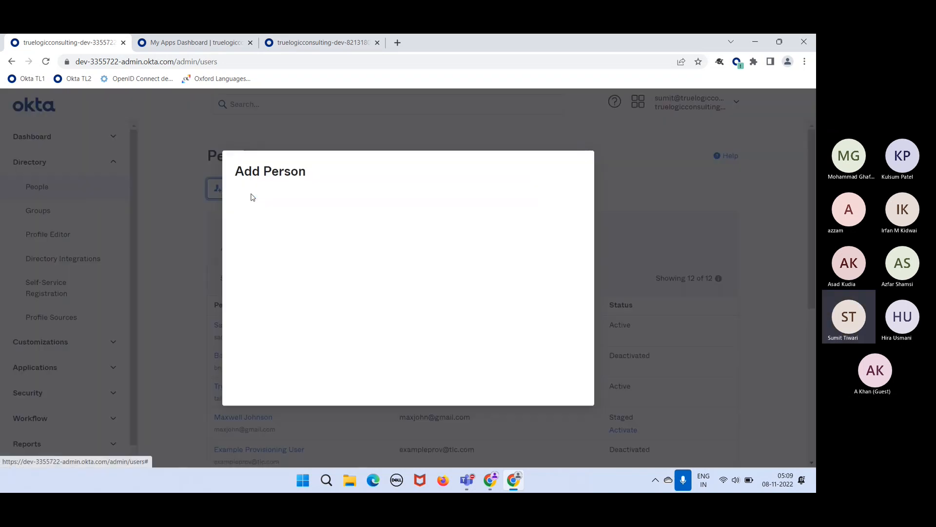
click(407, 222)
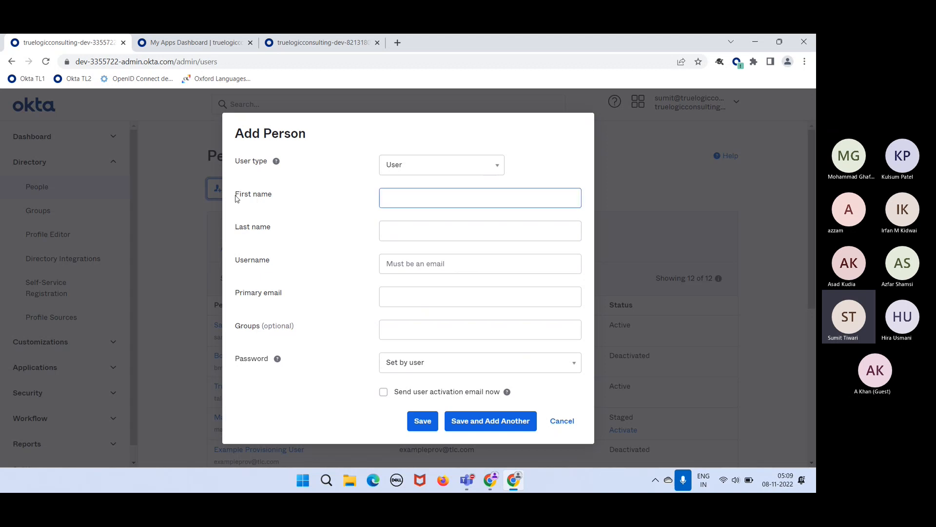
drag(234, 199, 271, 195)
drag(239, 227, 272, 229)
drag(243, 268, 276, 262)
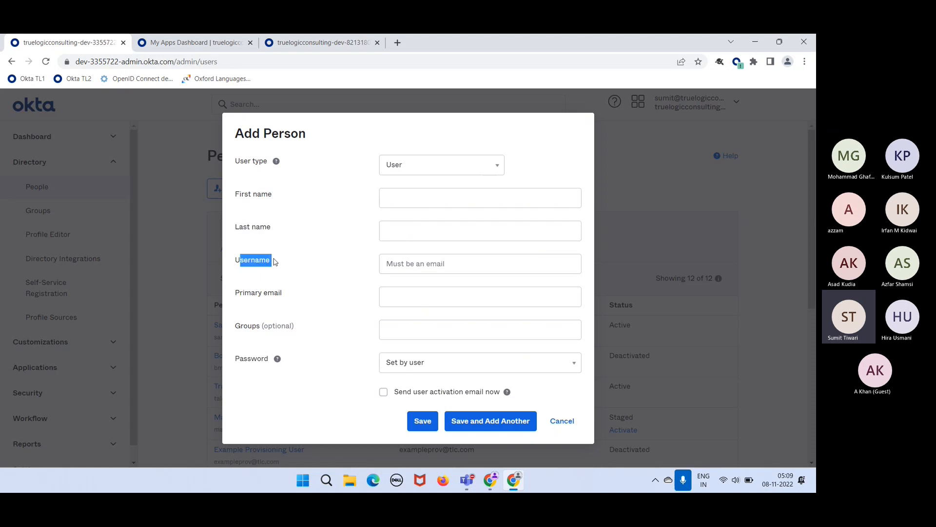
drag(246, 294, 277, 293)
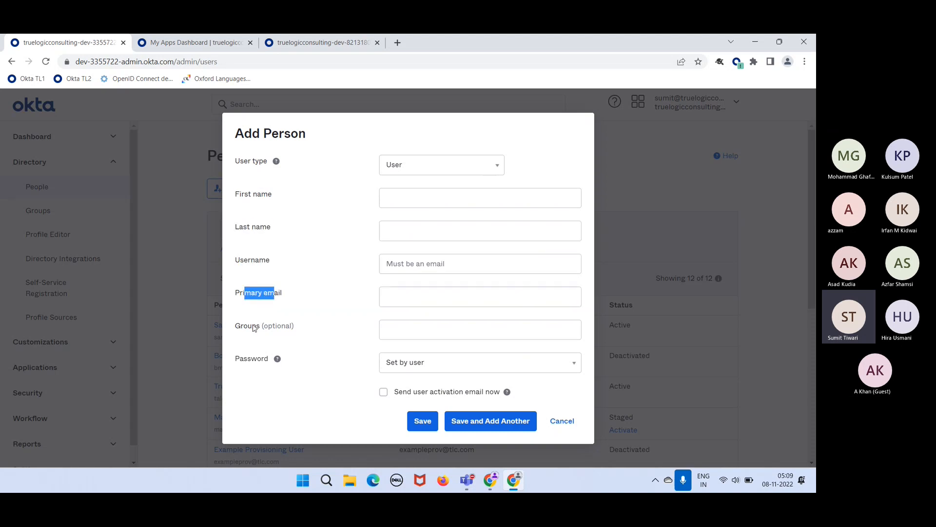
click(326, 369)
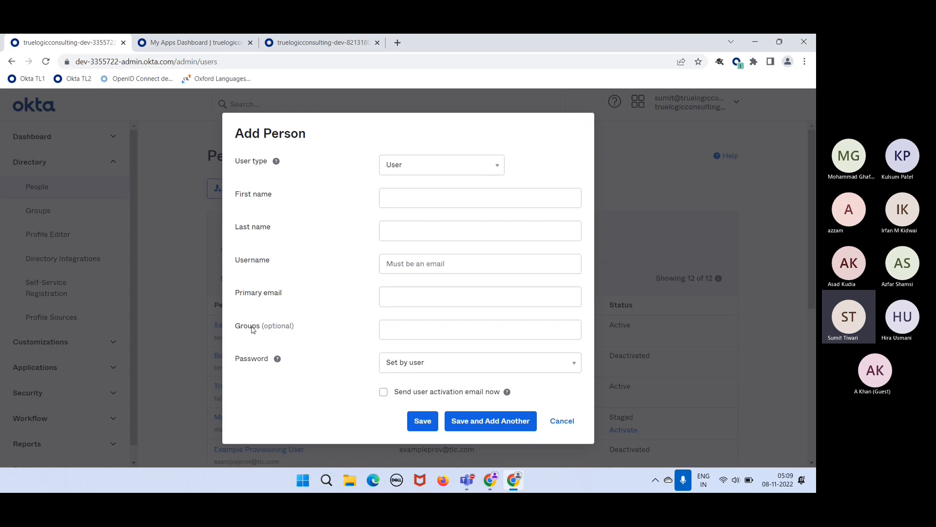
drag(252, 325, 291, 326)
click(301, 327)
click(384, 190)
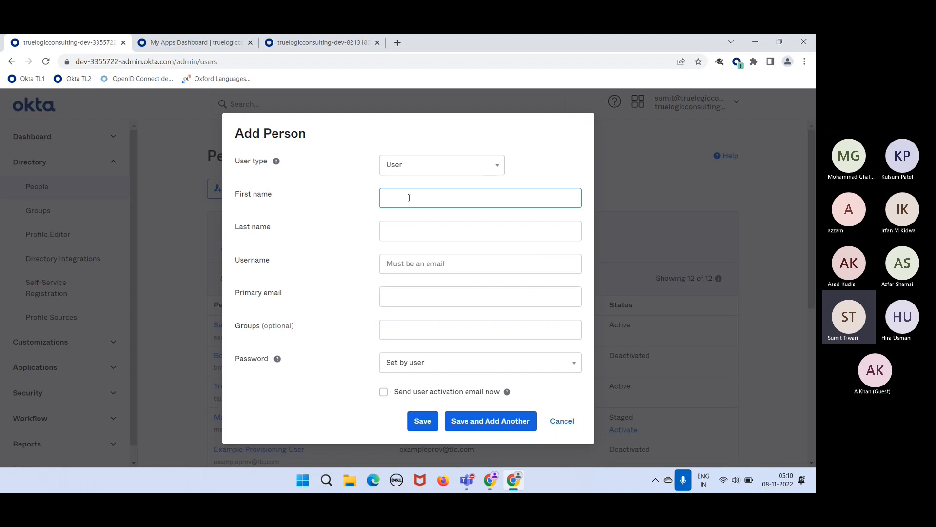
- Enter the new user's first and last name, then place the cursor in the Username field
click(409, 197)
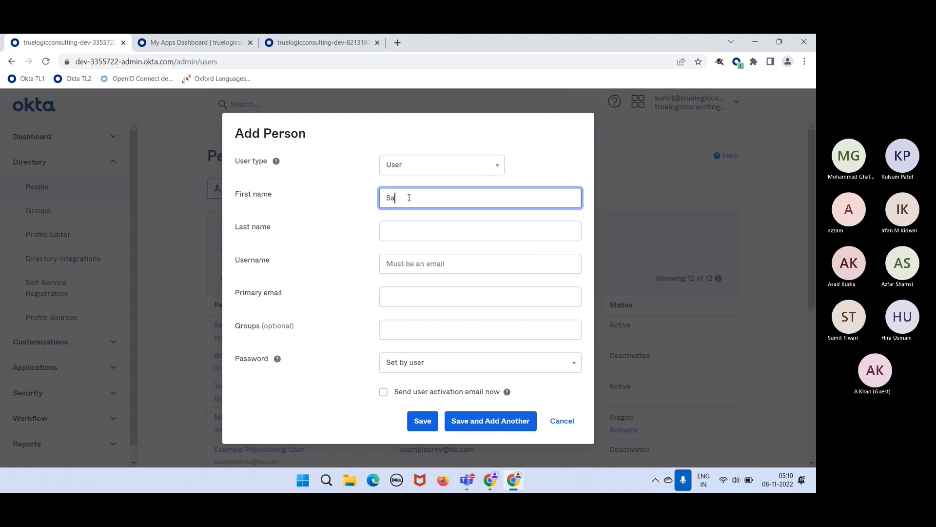
key(Tab)
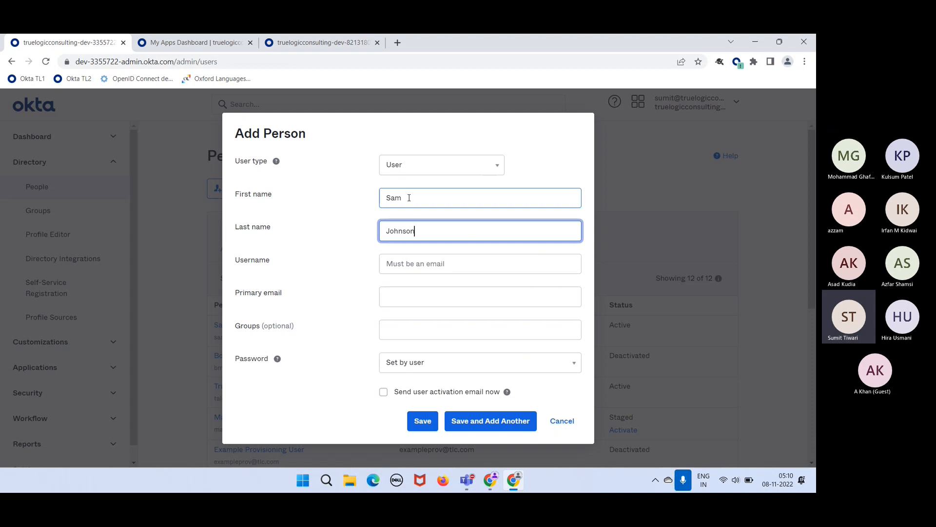
click(407, 258)
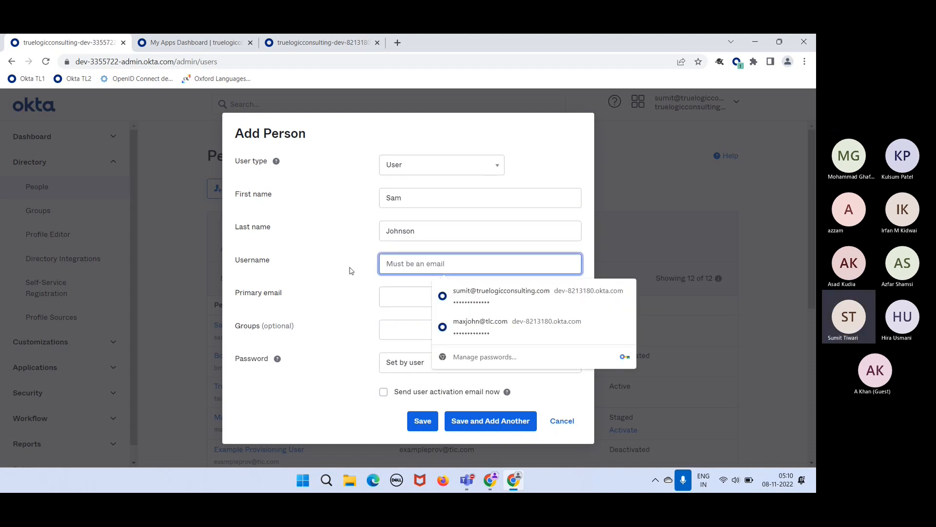
click(351, 271)
click(413, 263)
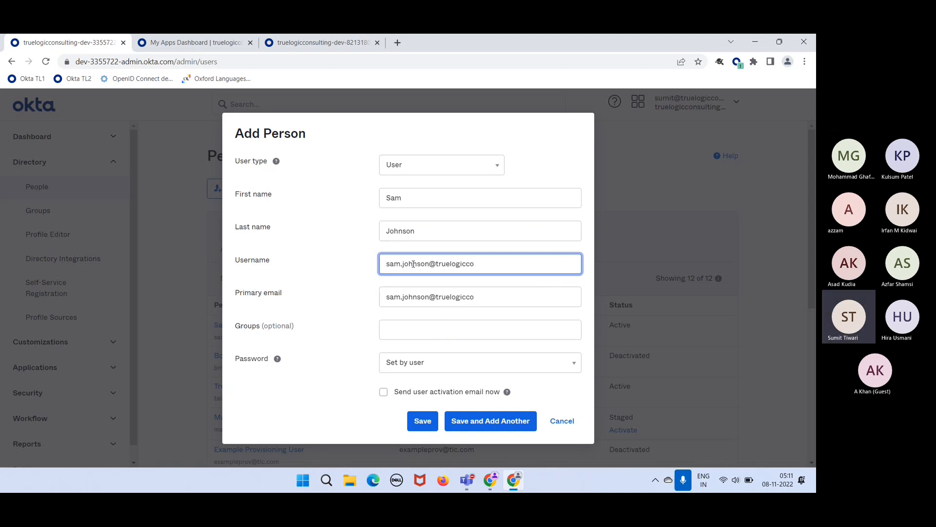
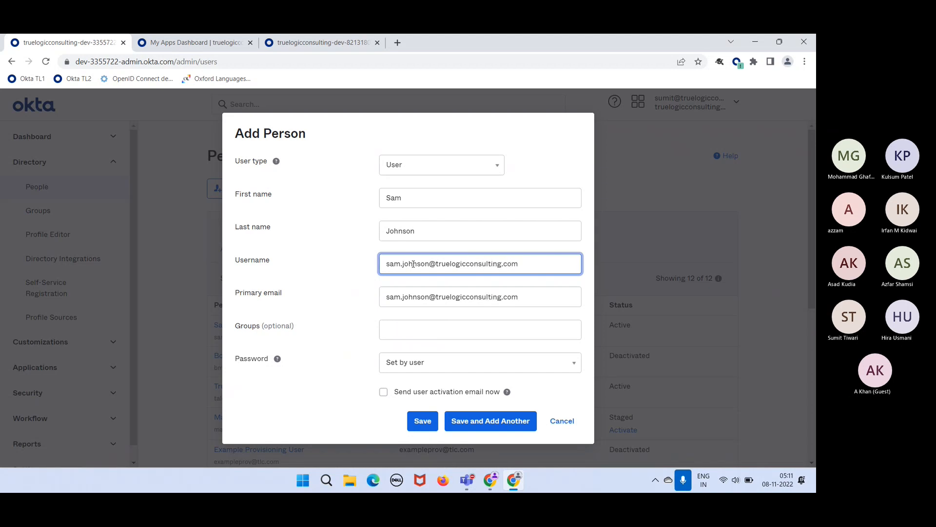
- Type the user's full work e-mail as Username so it mirrors into Primary email
click(328, 283)
drag(385, 263, 567, 292)
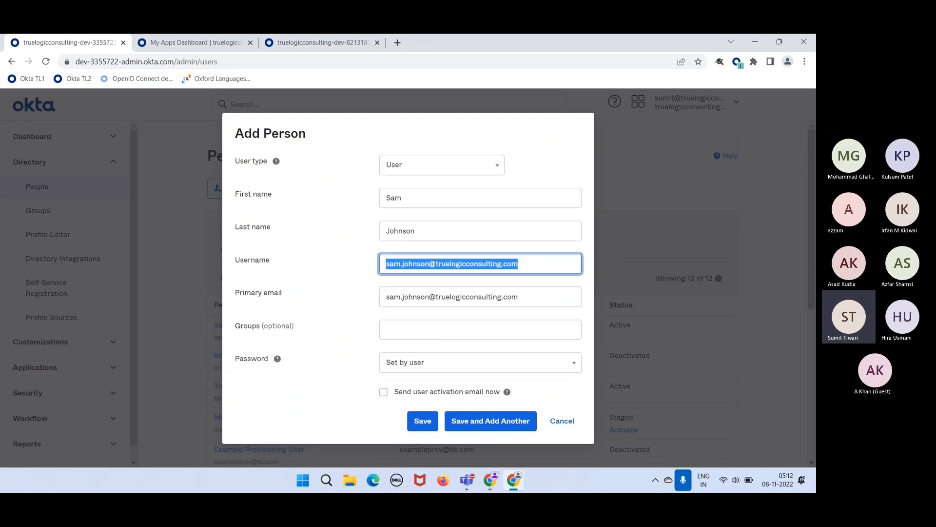
click(436, 264)
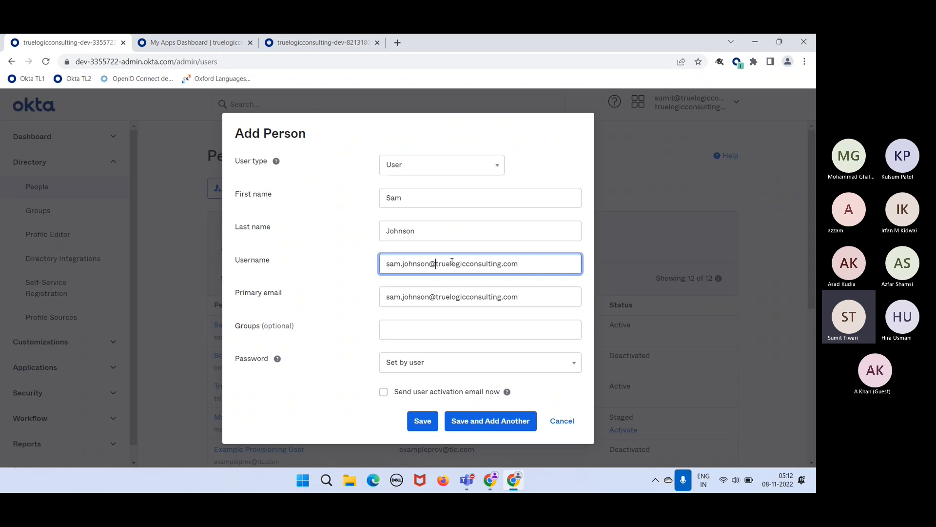
drag(337, 340, 235, 328)
click(302, 333)
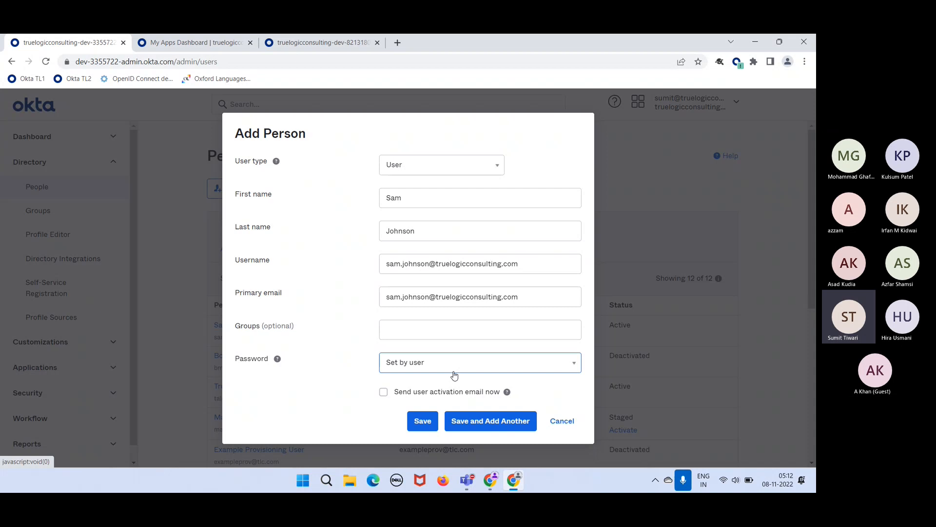
click(422, 205)
click(427, 222)
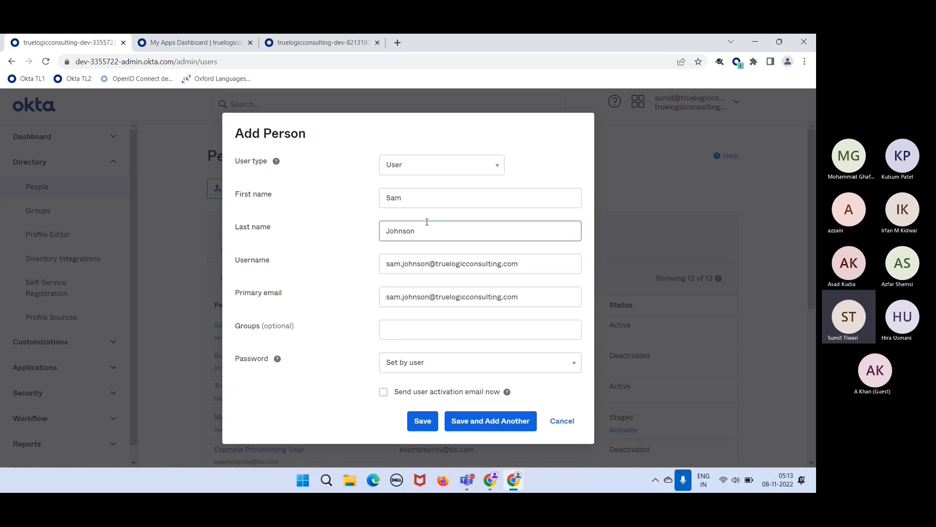
- Switch Password to Set by admin and enter the initial password
click(416, 360)
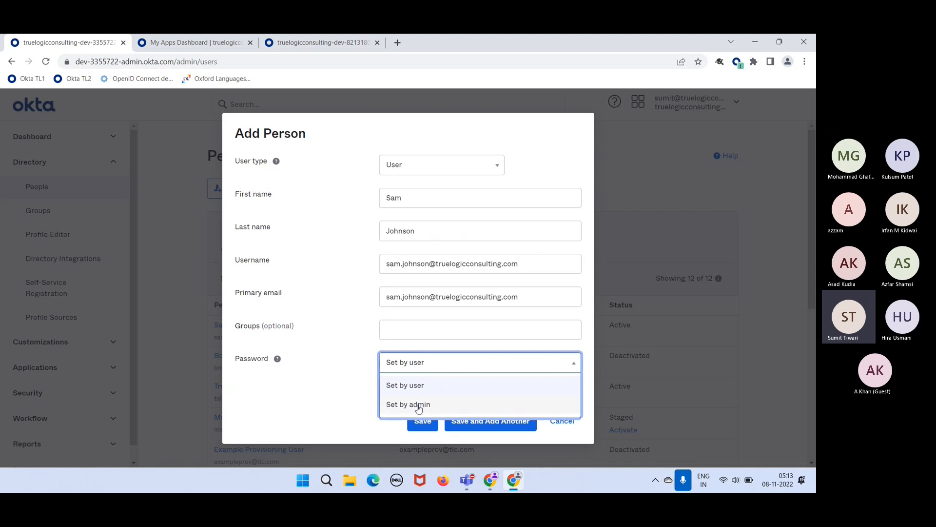
click(418, 406)
click(421, 370)
text(••••••)
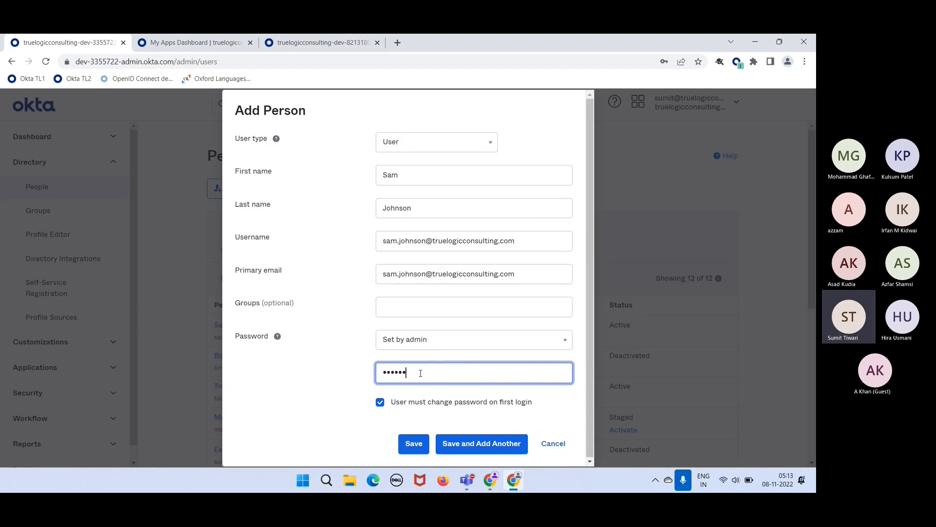
text(•••••)
drag(439, 374, 374, 378)
- Keep Set by admin with 'User must change password on first login' left unchecked
click(451, 344)
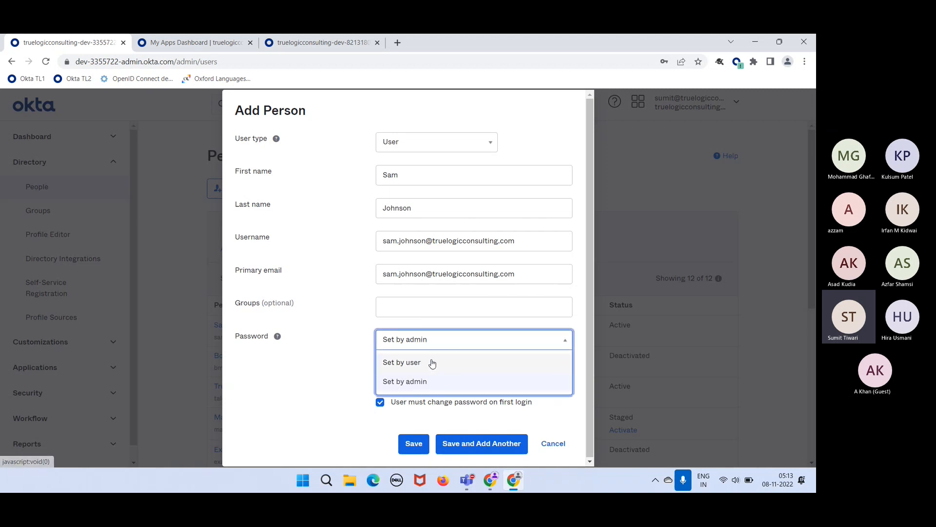
click(431, 363)
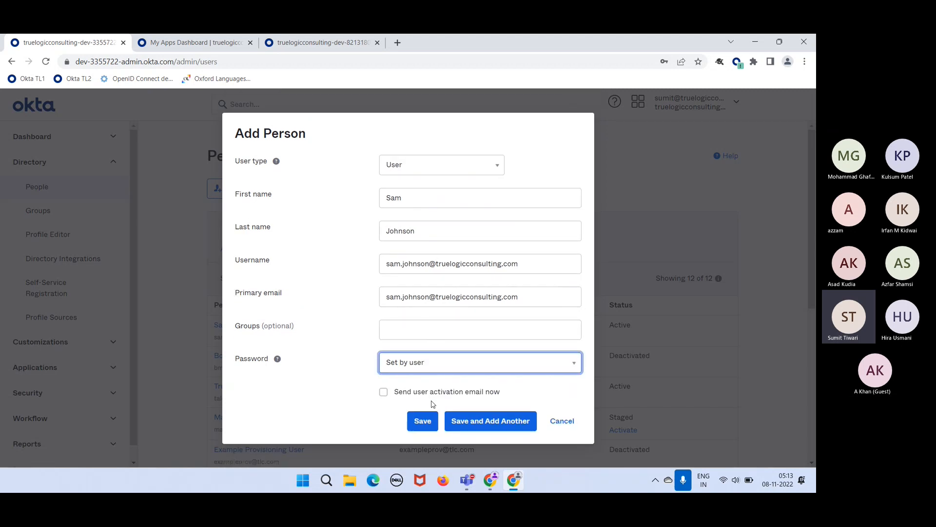
click(425, 371)
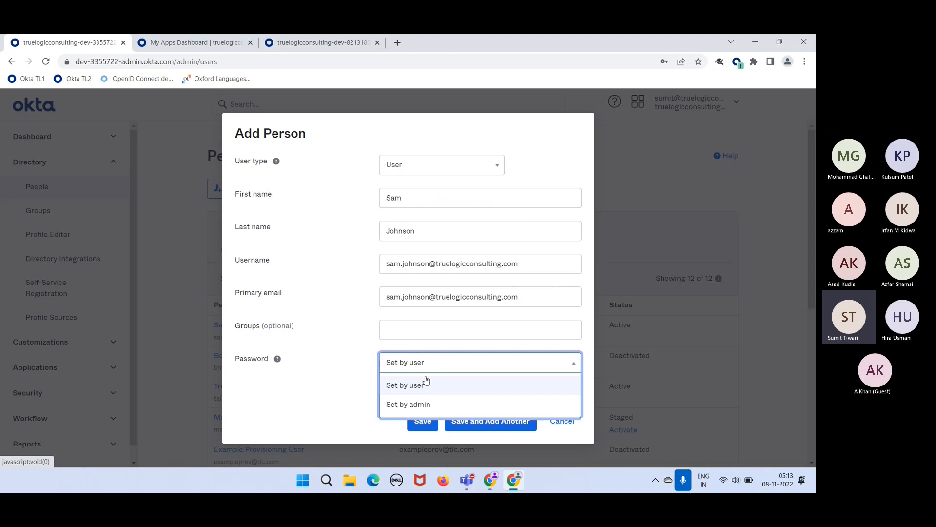
click(430, 408)
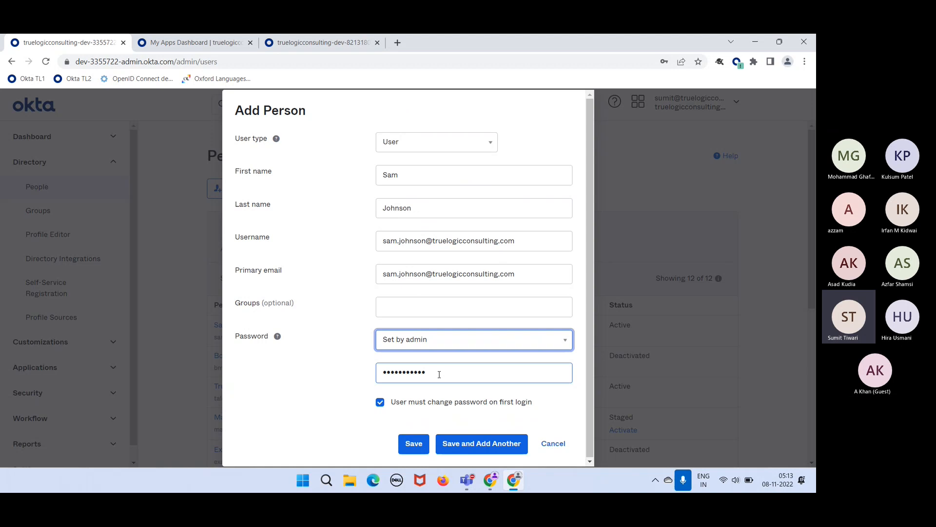
click(380, 403)
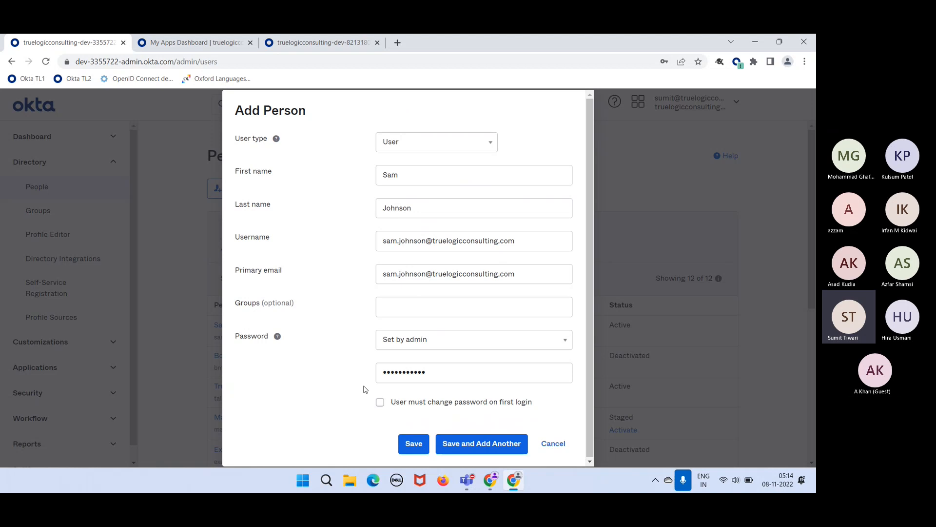
click(381, 403)
click(381, 402)
click(436, 376)
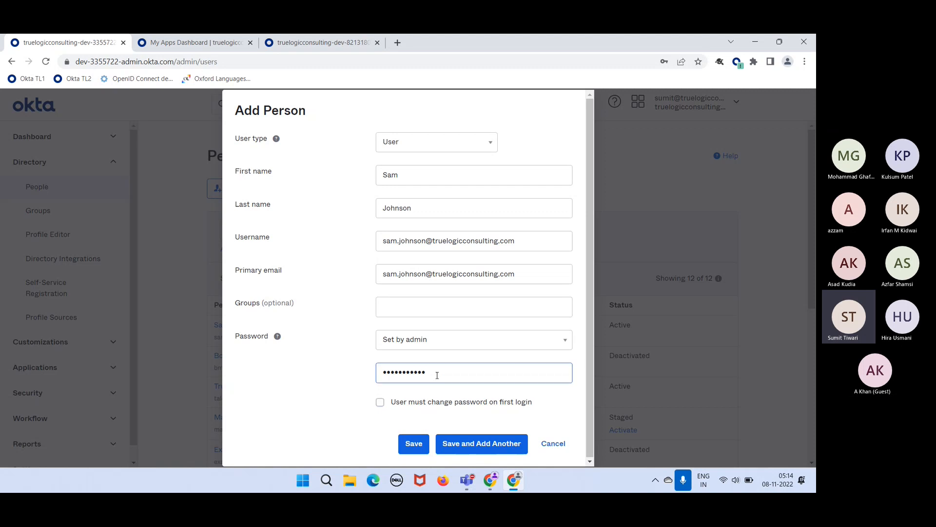
click(438, 301)
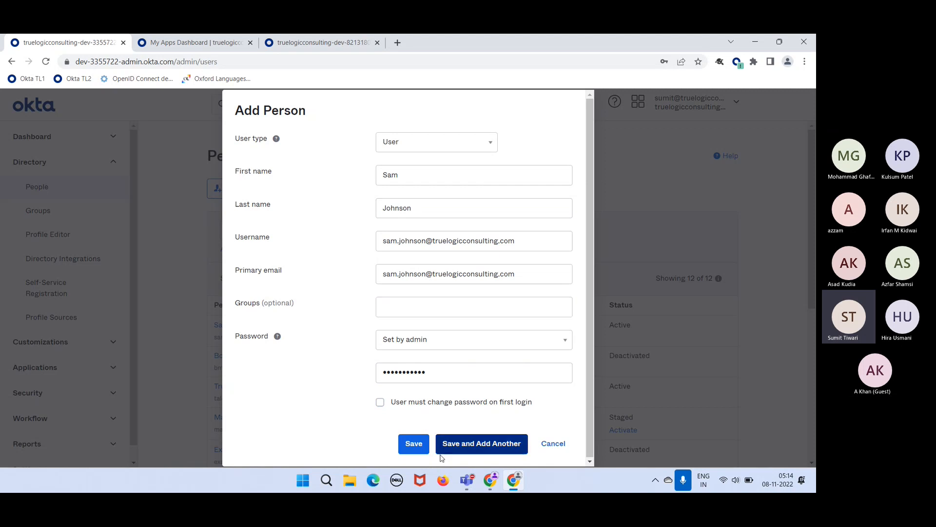
- Save the new person, dismiss the browser's save-password prompt, and scroll the 12-user People list
click(419, 452)
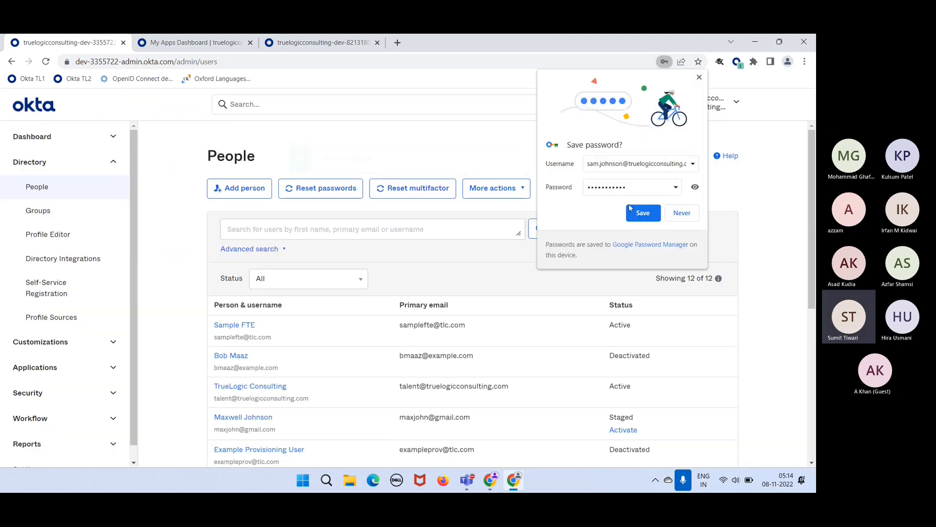
click(699, 79)
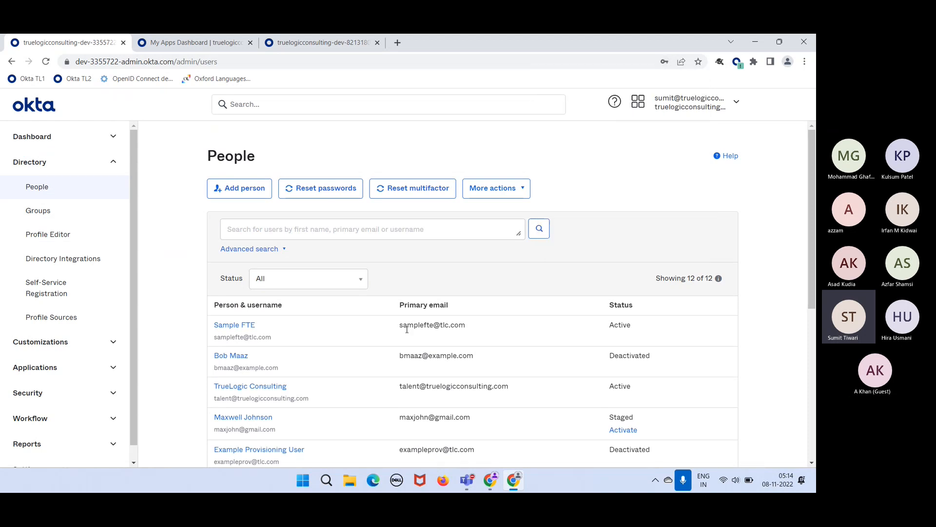
click(389, 229)
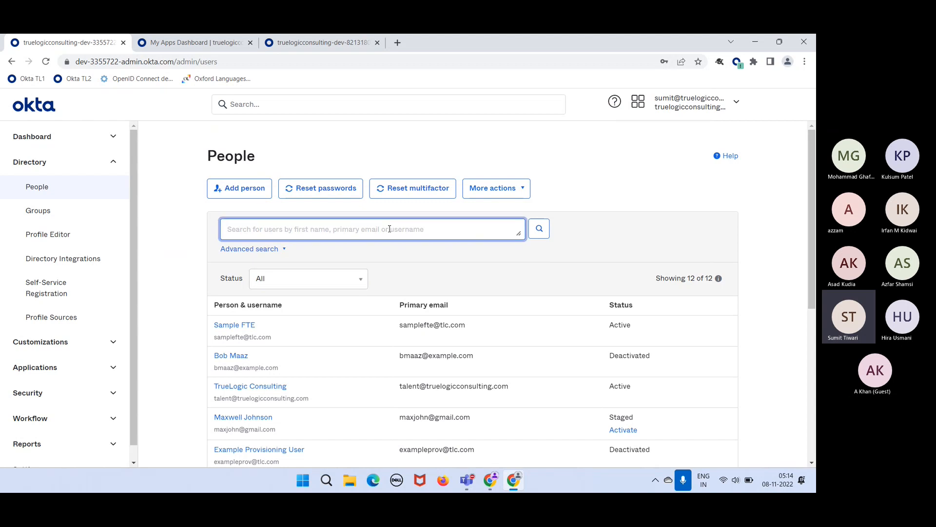
scroll(388, 384, down, 2)
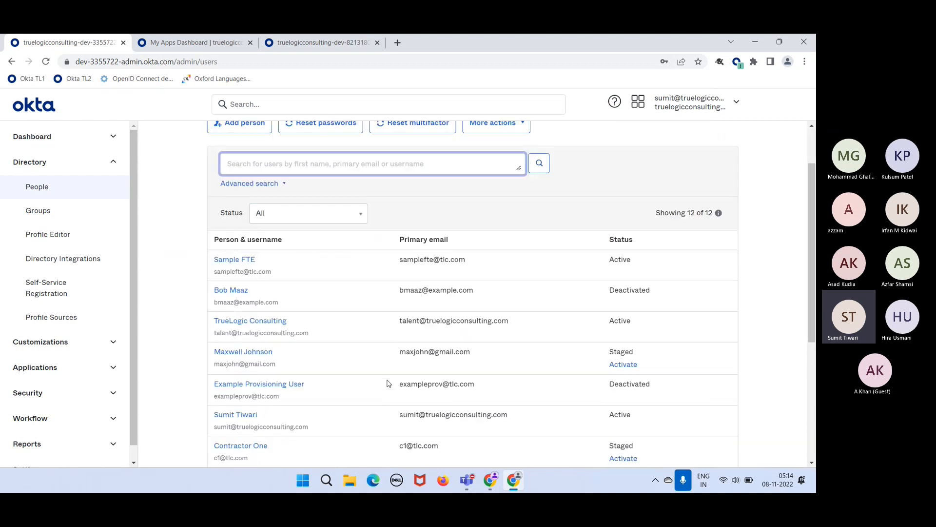
scroll(388, 383, down, 3)
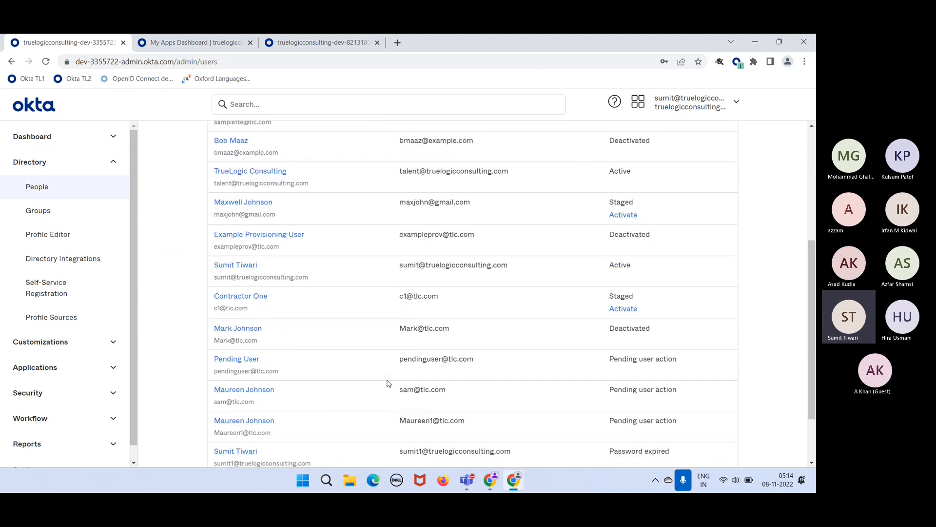
scroll(388, 383, down, 2)
scroll(388, 383, up, 5)
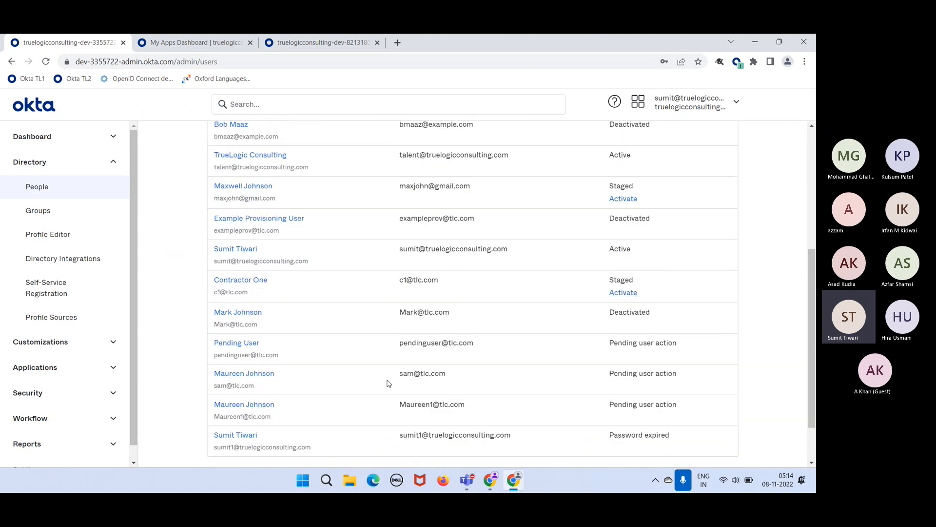
scroll(388, 383, up, 2)
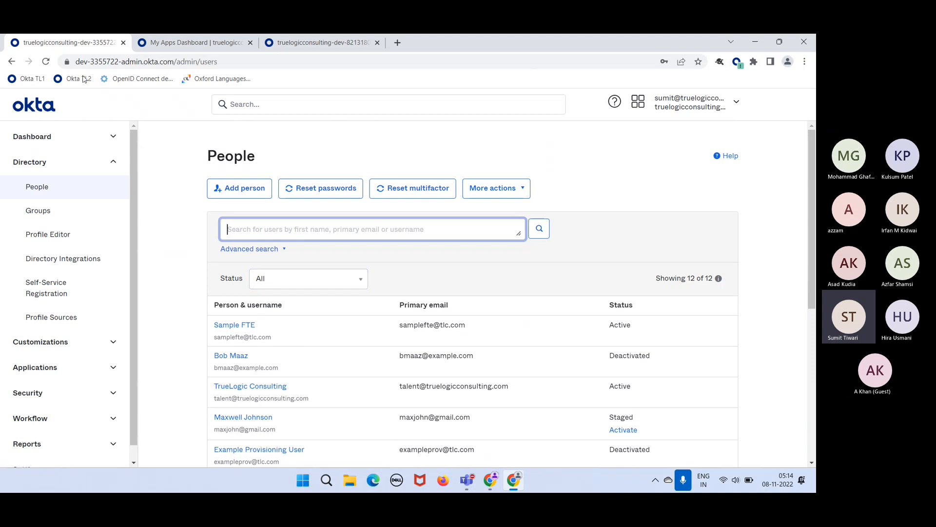
- Reload the People list and confirm the new user appears as Active, 13 of 13
click(44, 65)
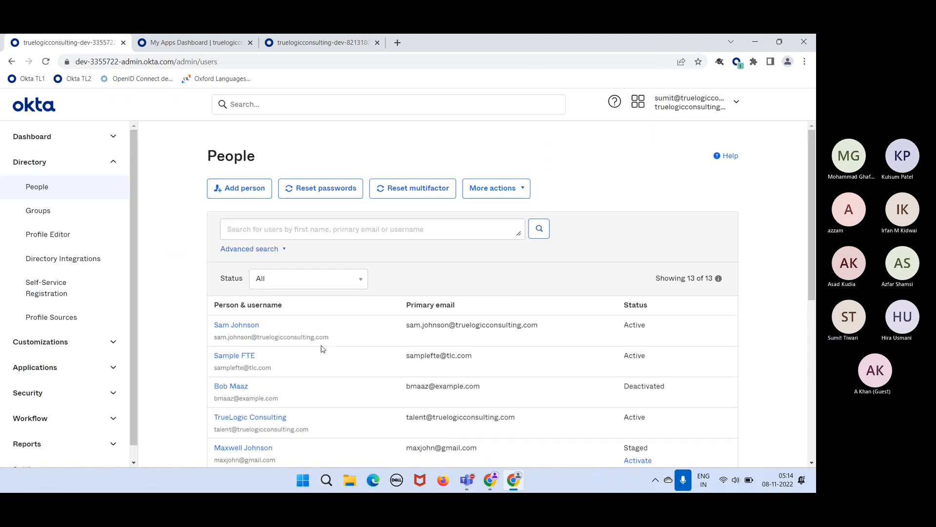
scroll(335, 375, down, 3)
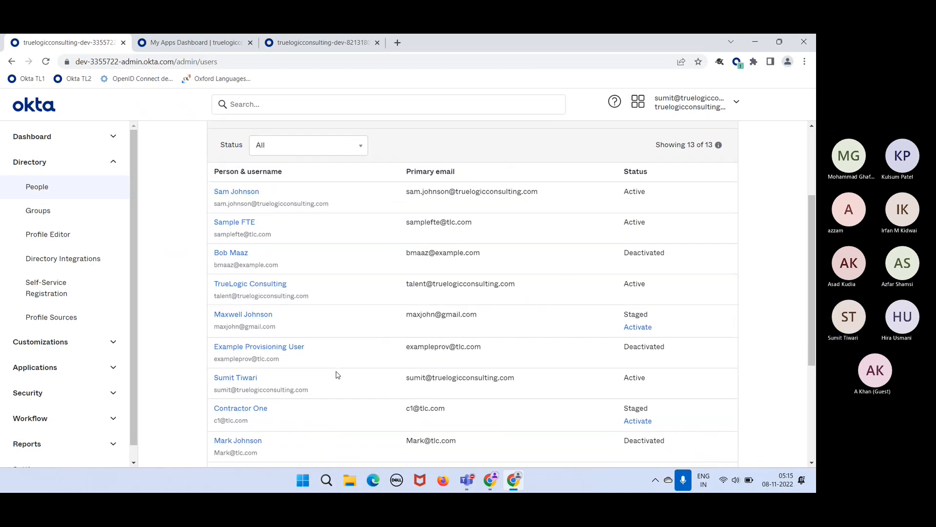
scroll(335, 375, down, 2)
scroll(338, 375, down, 2)
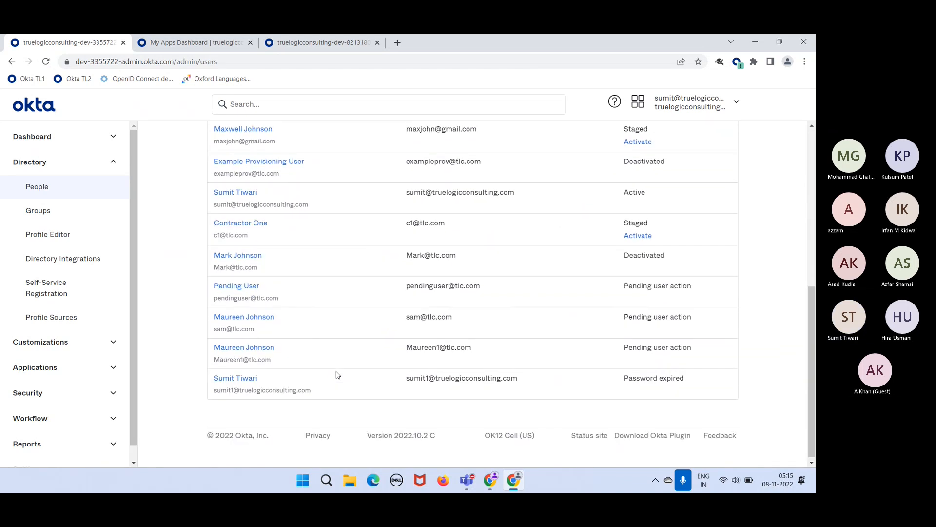
scroll(337, 374, up, 2)
scroll(337, 374, up, 4)
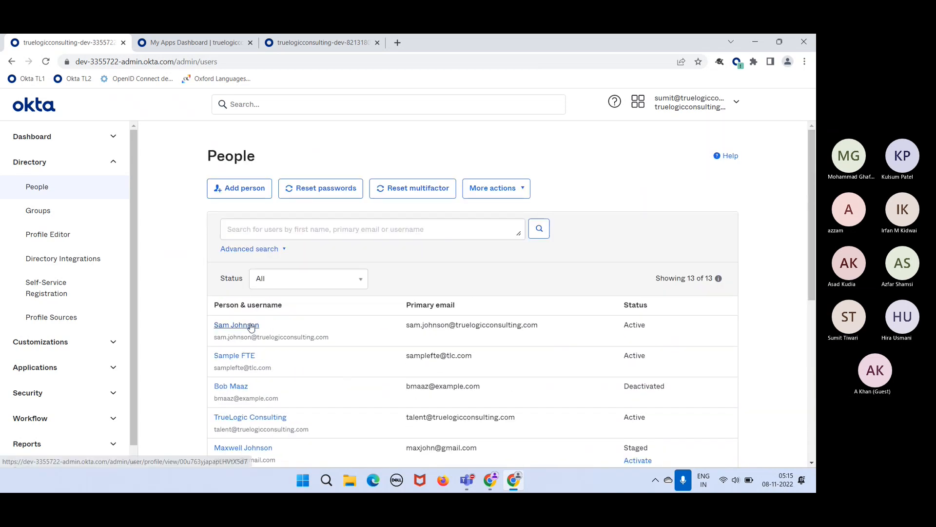
- Open the new user's page and point out their name, e-mail details and Active status
click(249, 331)
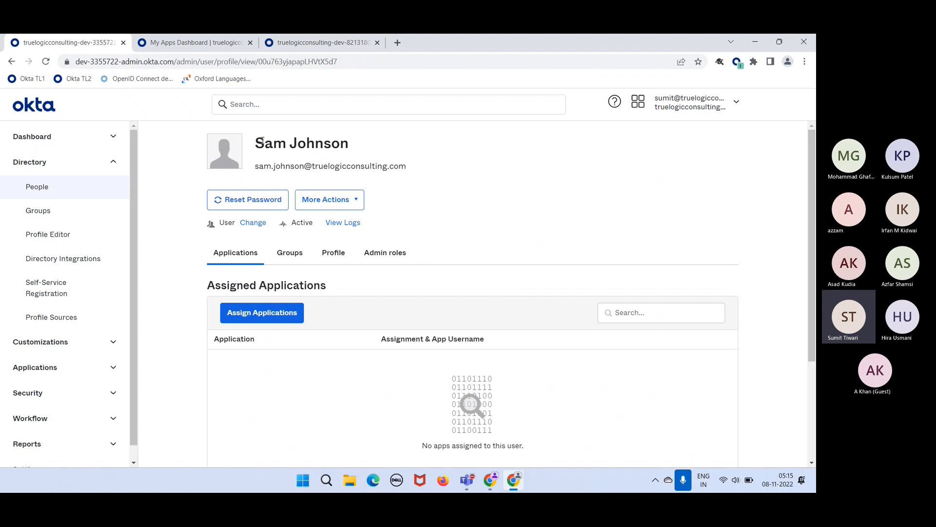
drag(265, 143, 349, 146)
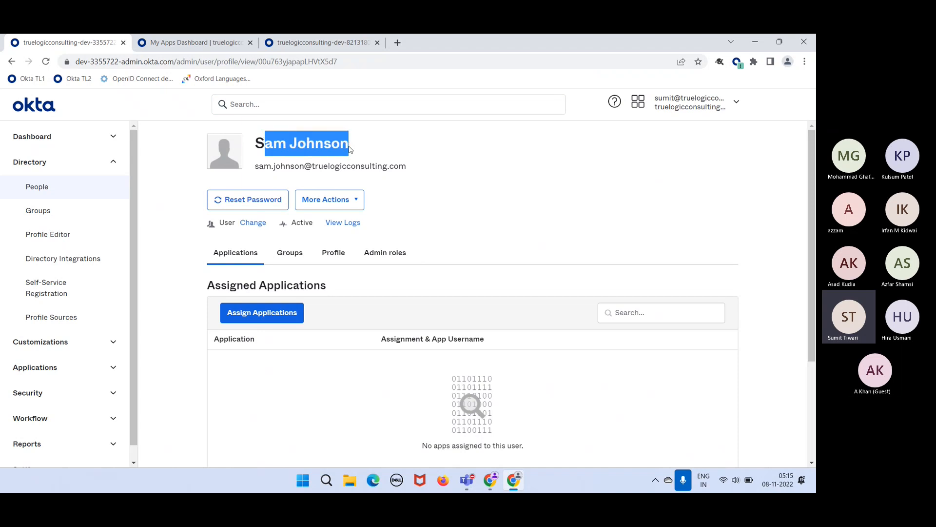
click(377, 149)
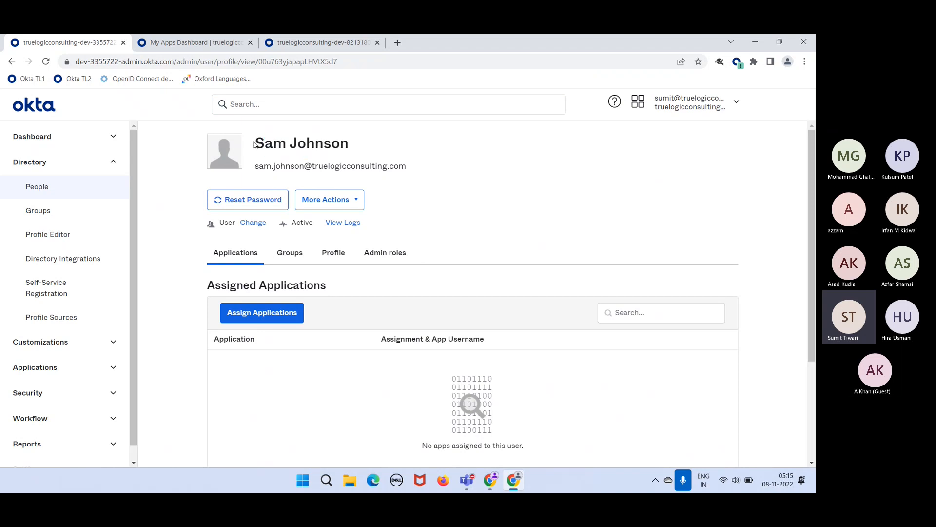
drag(253, 145, 350, 155)
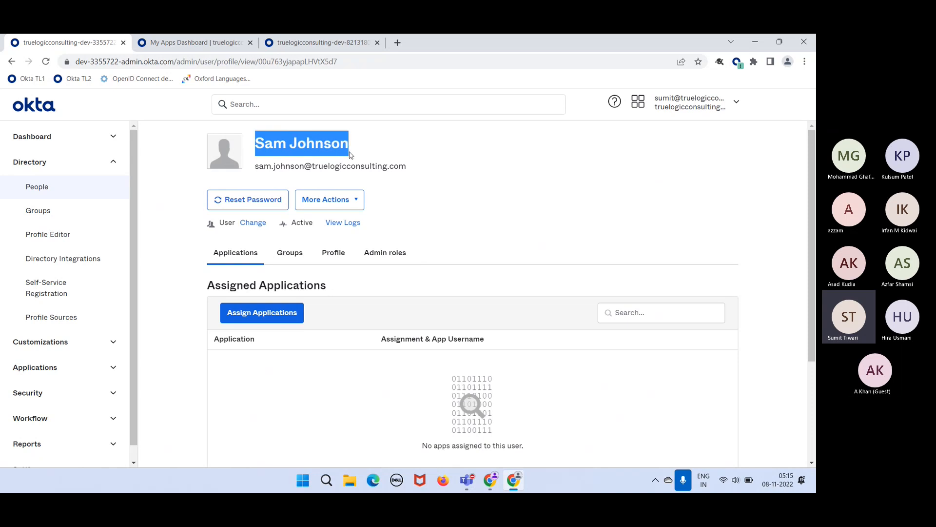
click(371, 152)
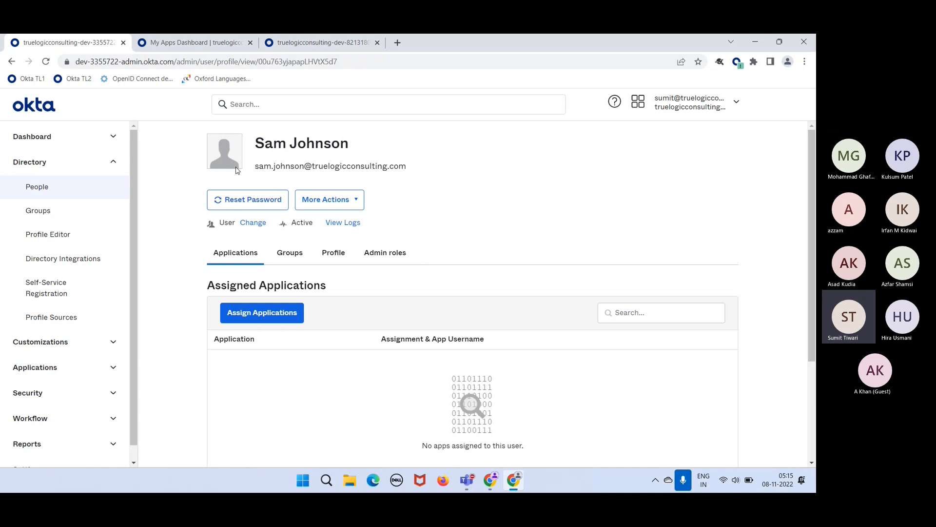
drag(252, 169, 405, 168)
click(450, 182)
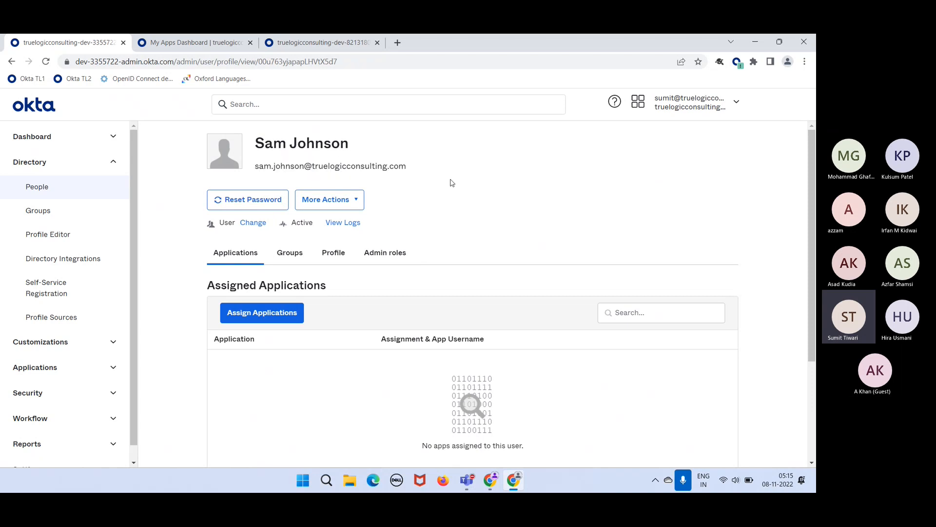
double_click(304, 222)
click(410, 167)
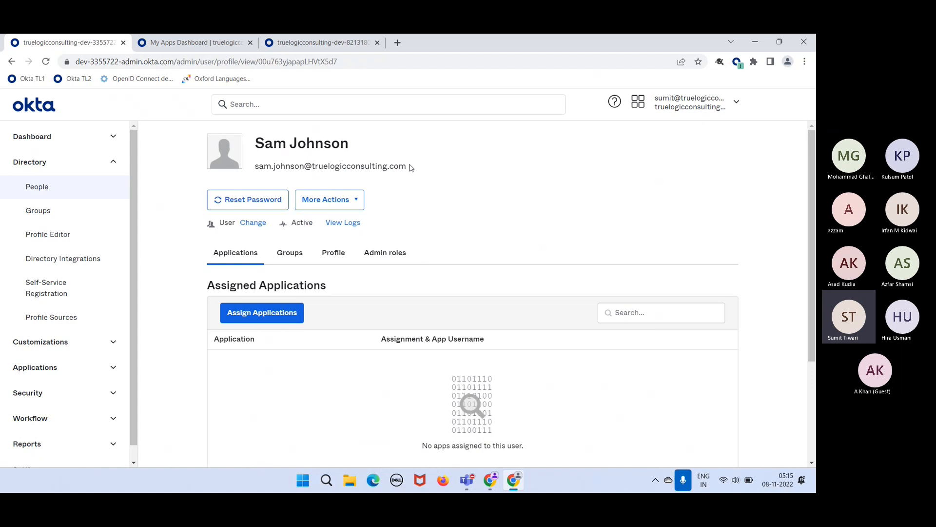
- Show the profile attributes and point out the username domain, first name and primary email
click(335, 255)
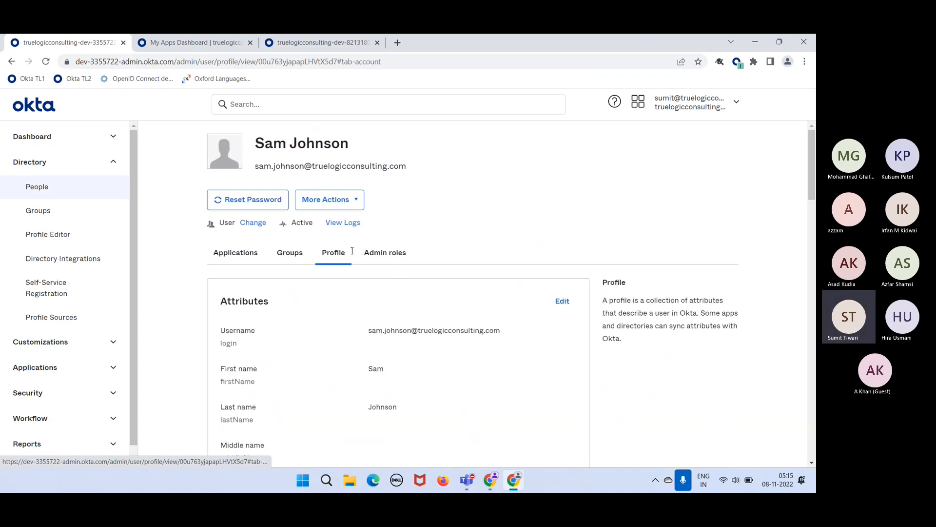
scroll(478, 353, down, 1)
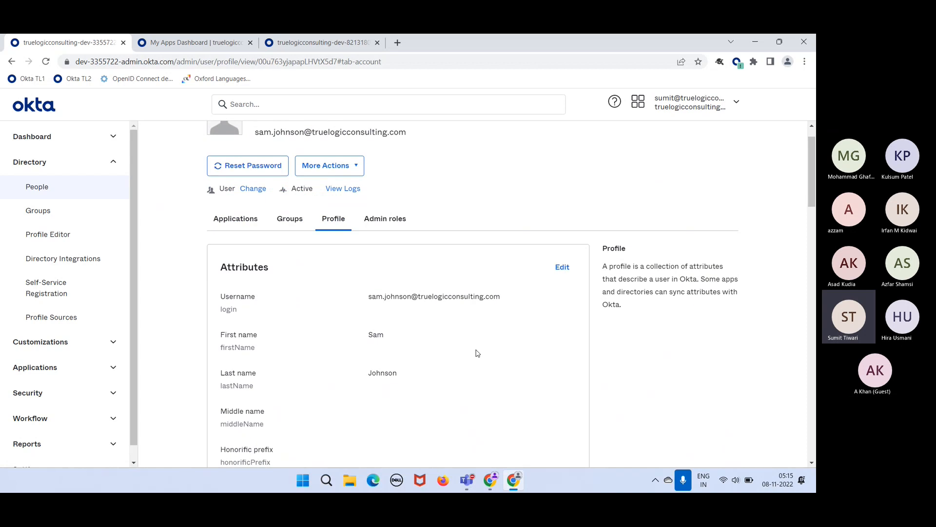
drag(500, 296, 436, 302)
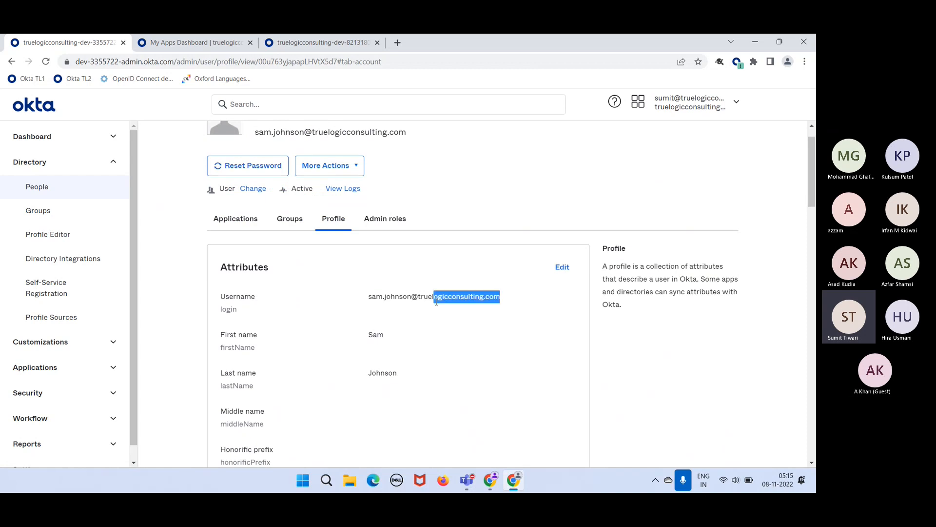
drag(393, 338, 374, 336)
drag(380, 373, 384, 373)
scroll(384, 374, down, 5)
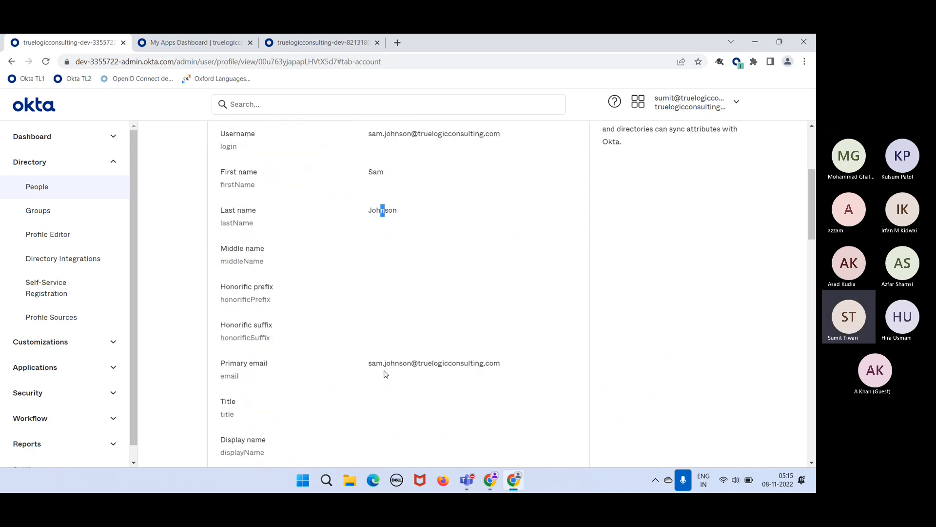
drag(383, 352, 454, 377)
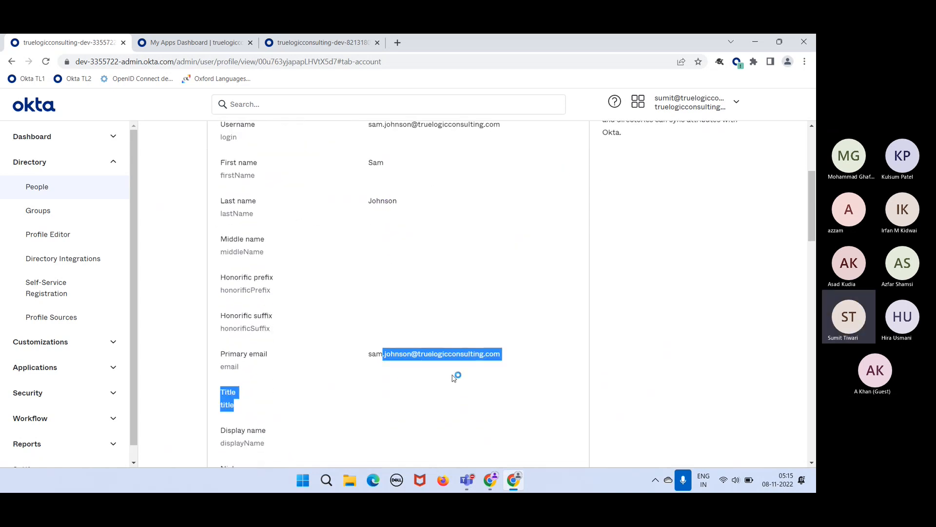
scroll(454, 377, down, 10)
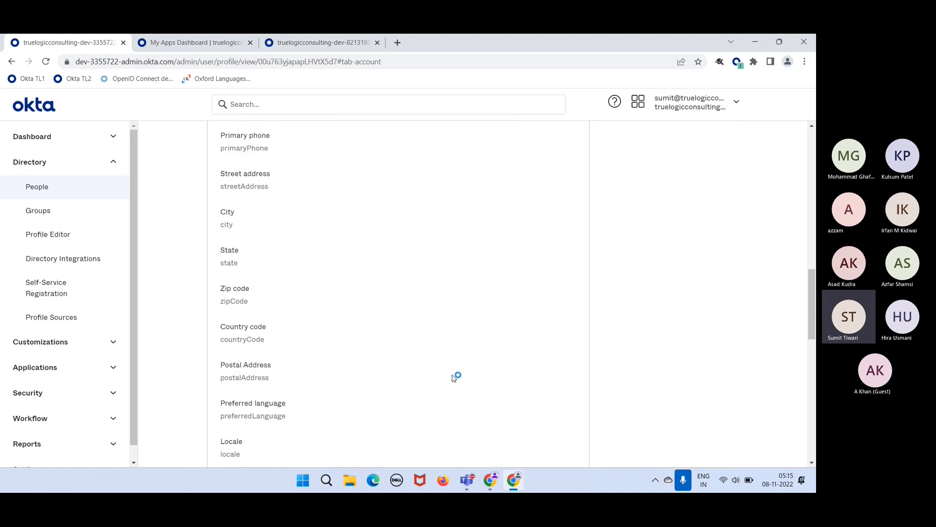
scroll(453, 377, down, 12)
scroll(454, 377, up, 20)
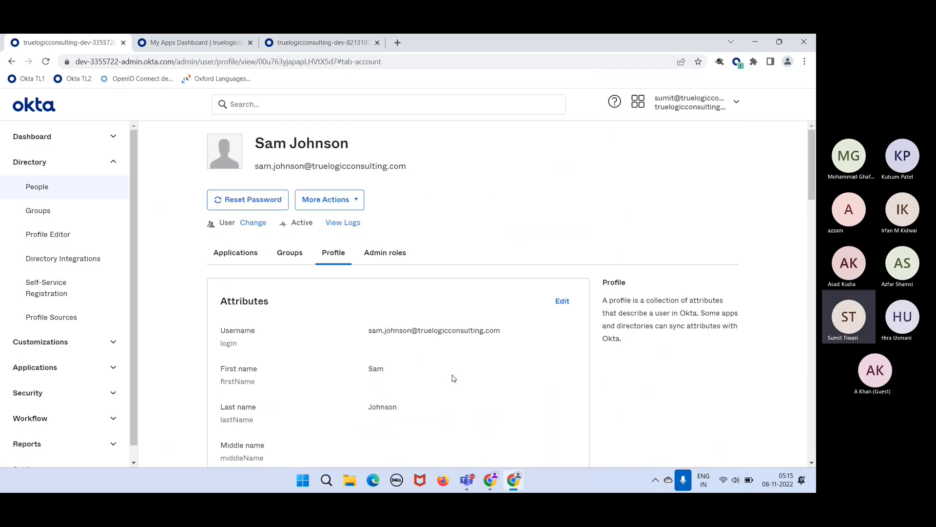
scroll(428, 367, down, 3)
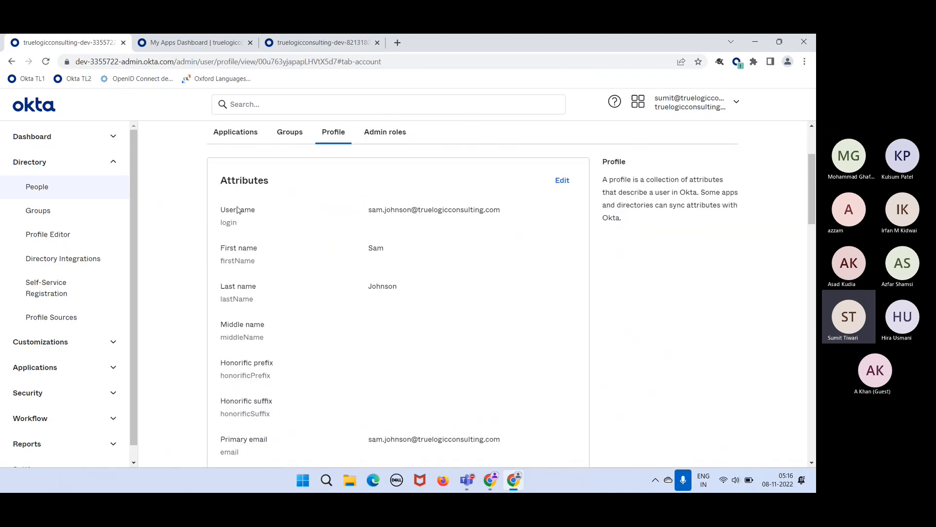
- Point out the Username attribute, then open the attributes for editing
drag(237, 209, 237, 249)
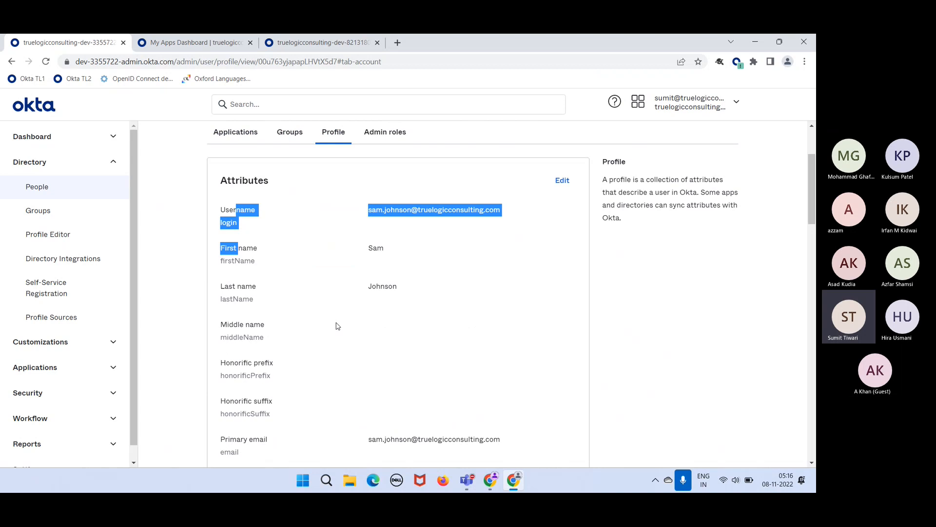
click(316, 341)
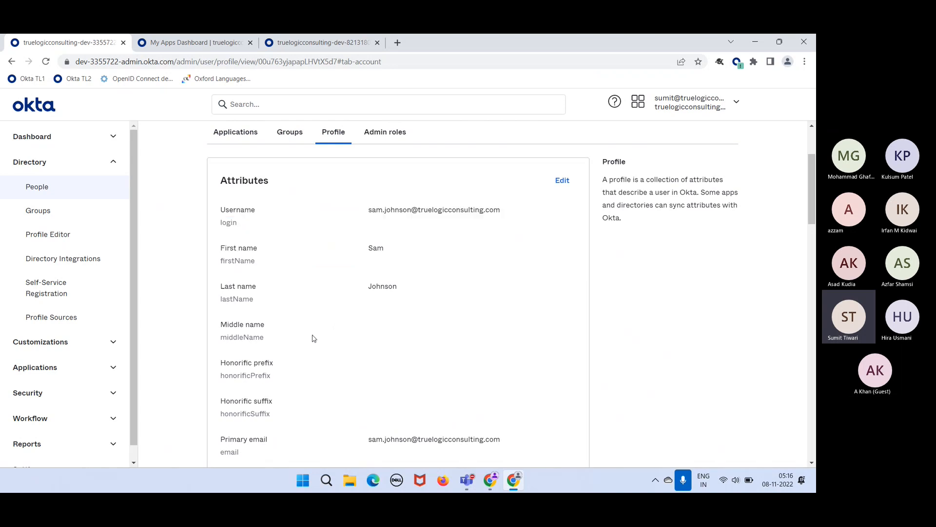
scroll(242, 386, down, 14)
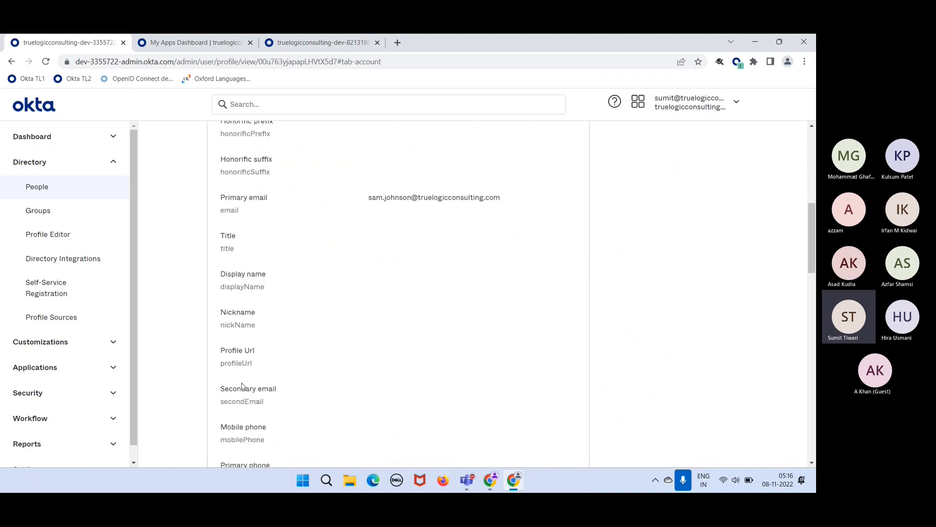
scroll(243, 386, up, 16)
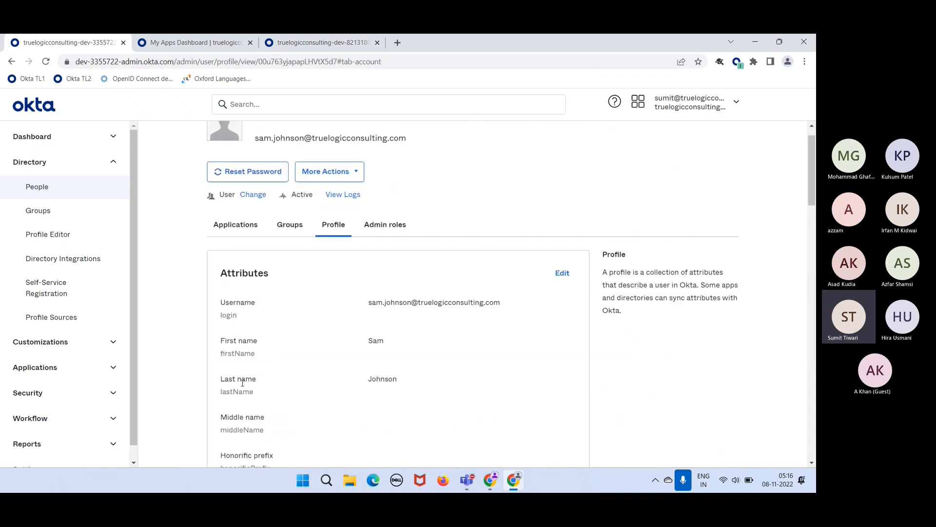
drag(240, 332, 233, 332)
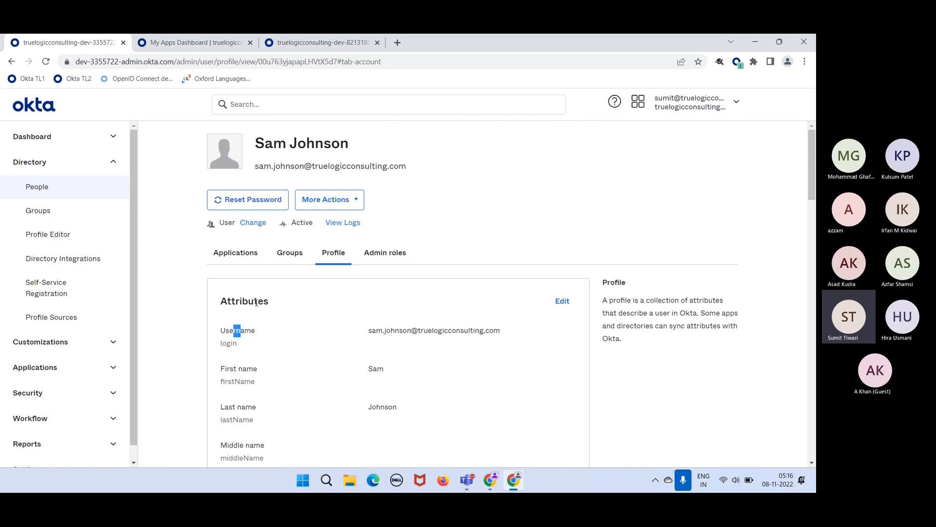
scroll(271, 366, down, 5)
scroll(272, 366, down, 6)
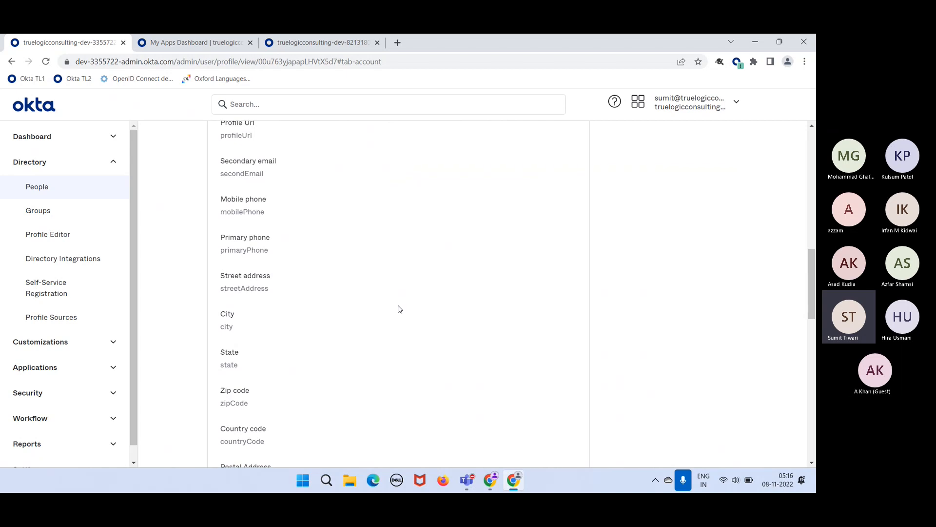
scroll(454, 281, up, 11)
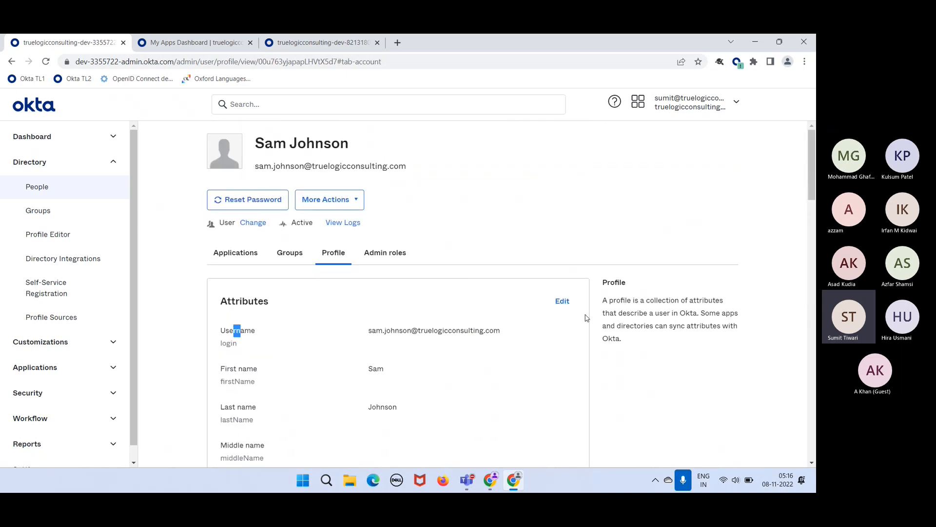
click(562, 301)
- Enter IT Administrator as Title and fill in the user's street address
scroll(492, 388, down, 6)
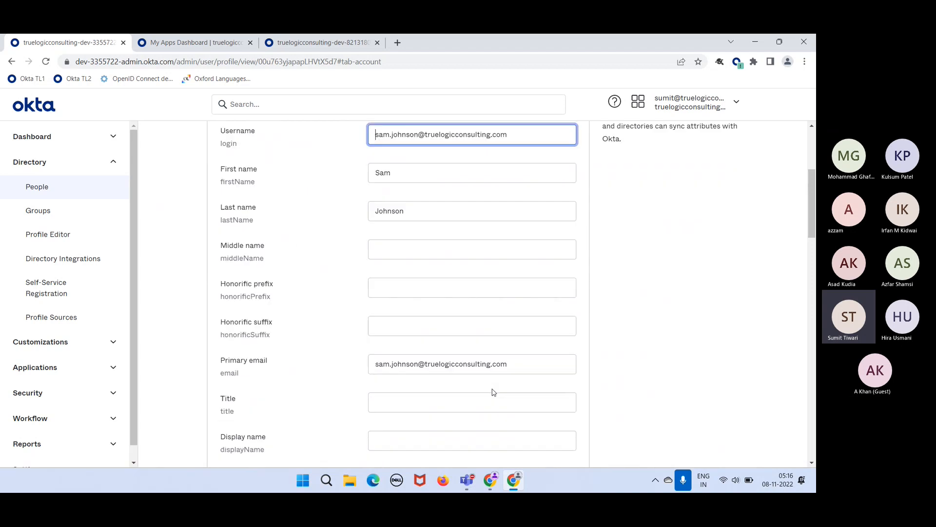
click(407, 323)
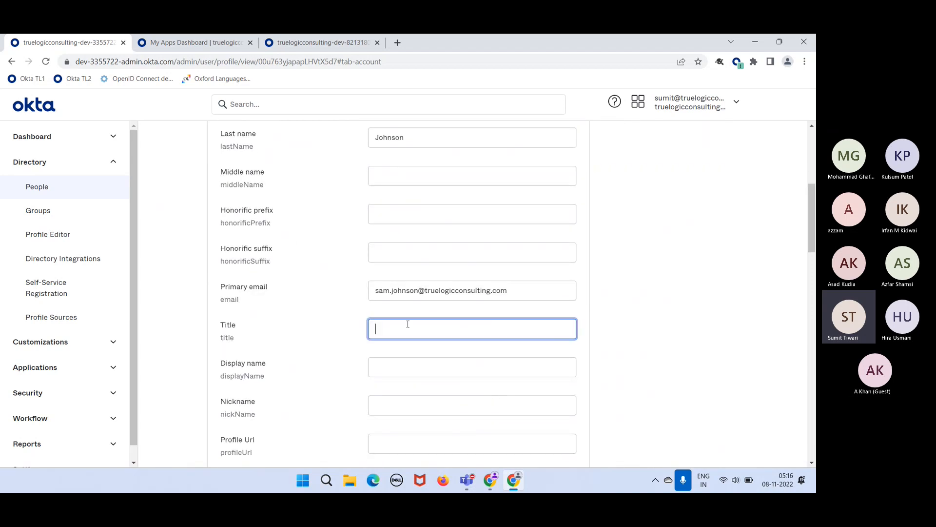
text(IT)
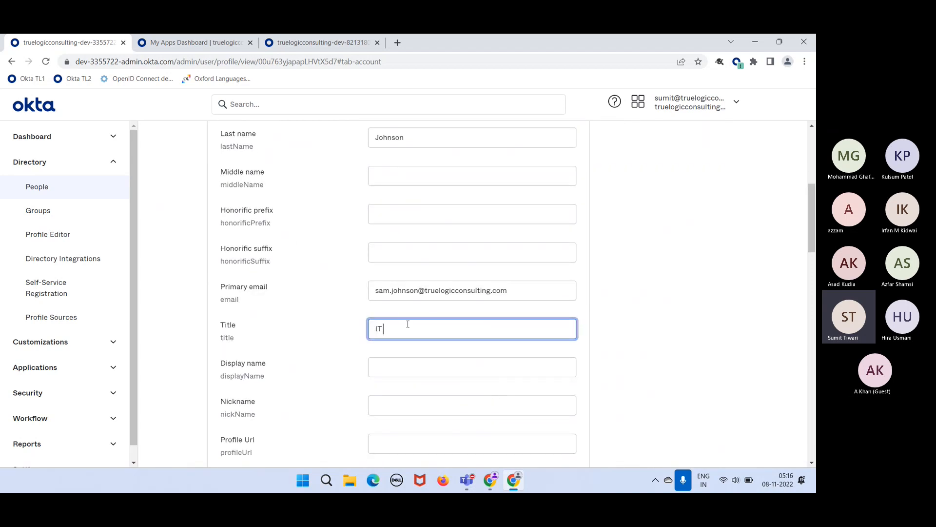
text( Administrator)
scroll(512, 437, down, 3)
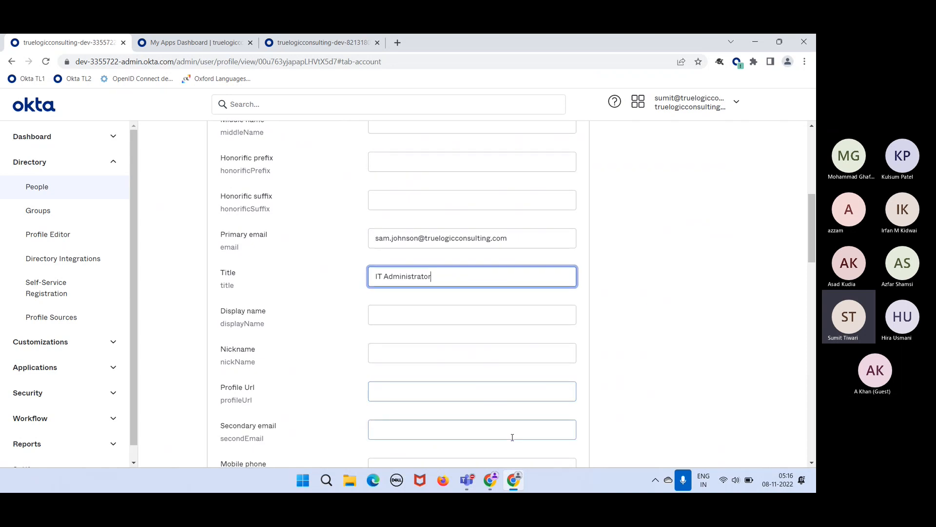
scroll(513, 438, down, 1)
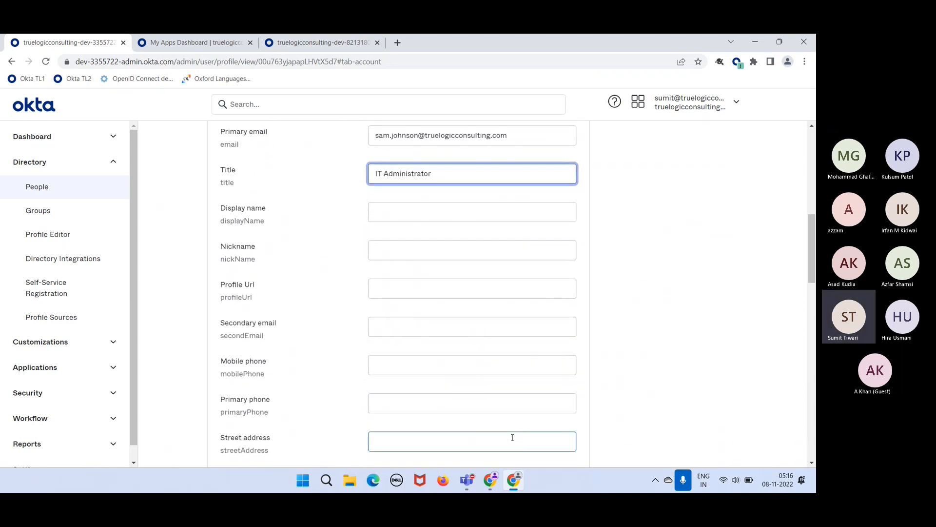
scroll(428, 402, down, 1)
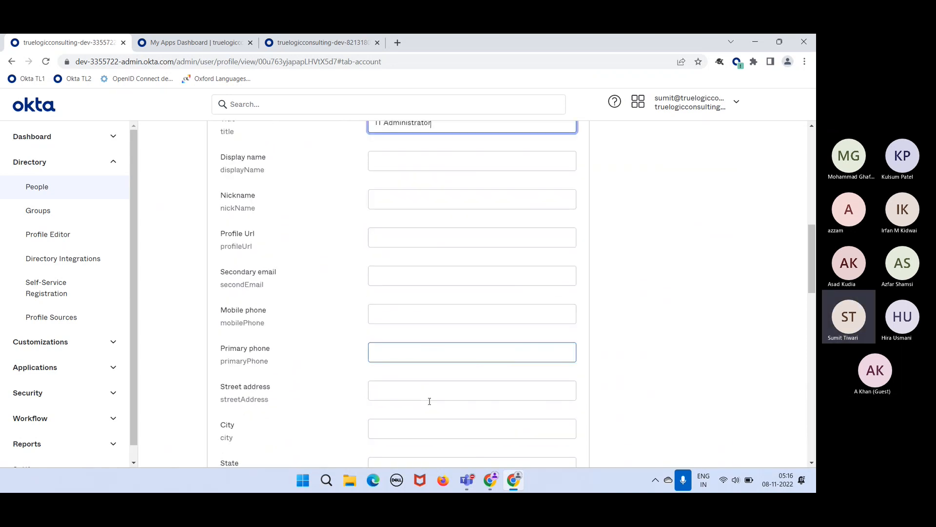
click(412, 389)
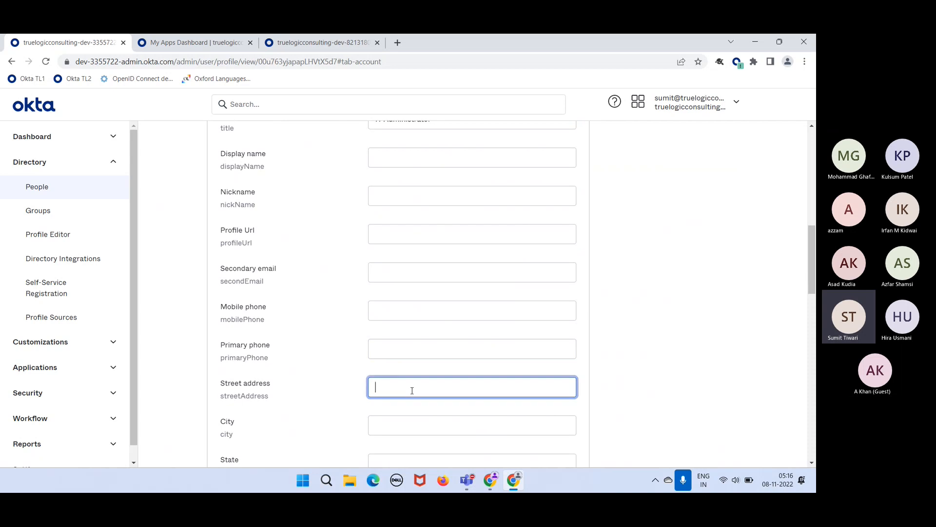
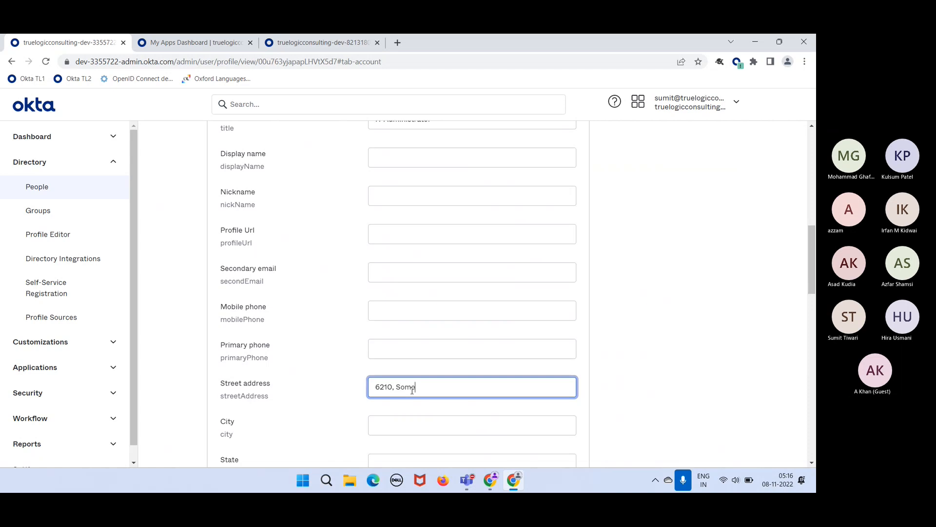
scroll(526, 414, down, 8)
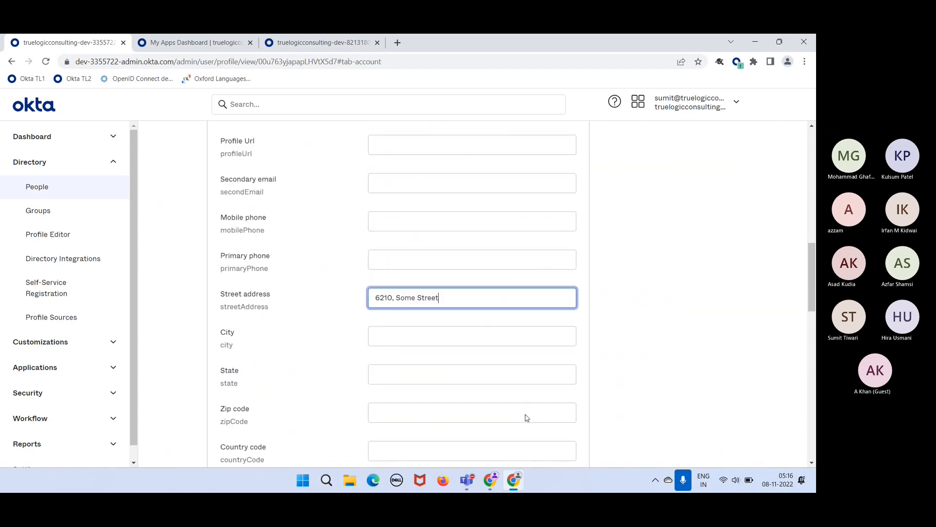
scroll(525, 413, down, 8)
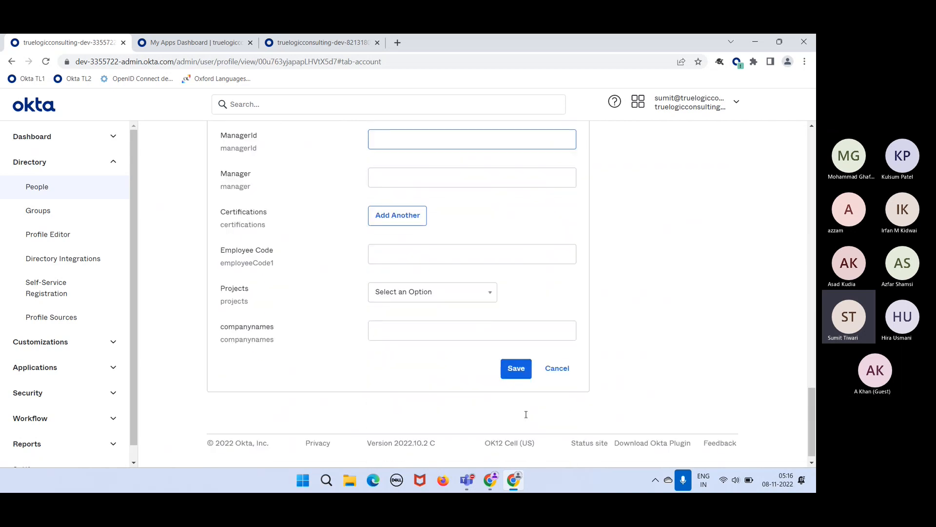
- Save the attributes and confirm Title shows IT Administrator along with the street address
click(520, 364)
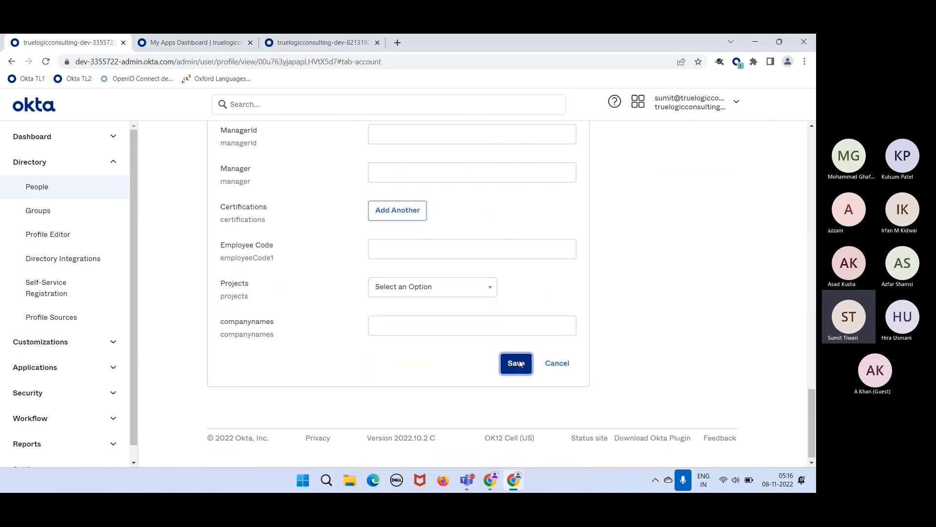
scroll(487, 179, up, 12)
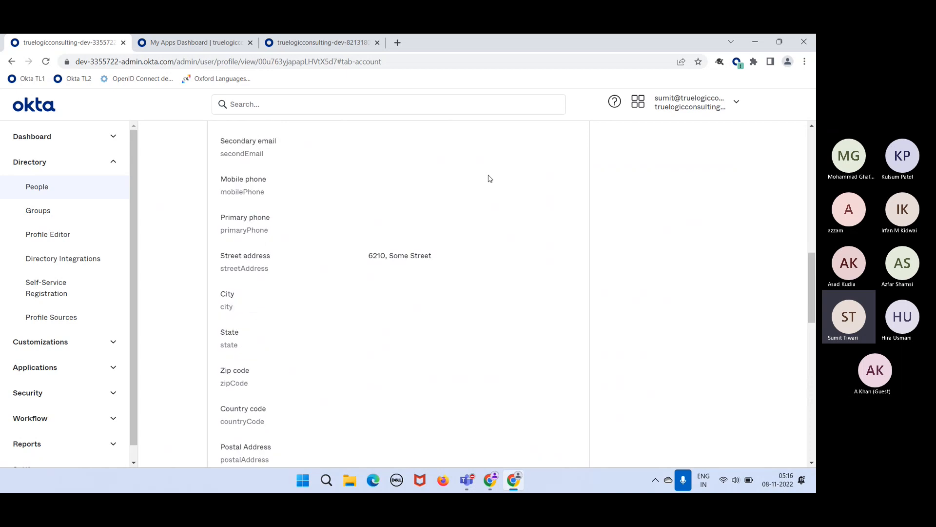
scroll(490, 178, up, 2)
drag(445, 320, 366, 315)
scroll(364, 201, up, 8)
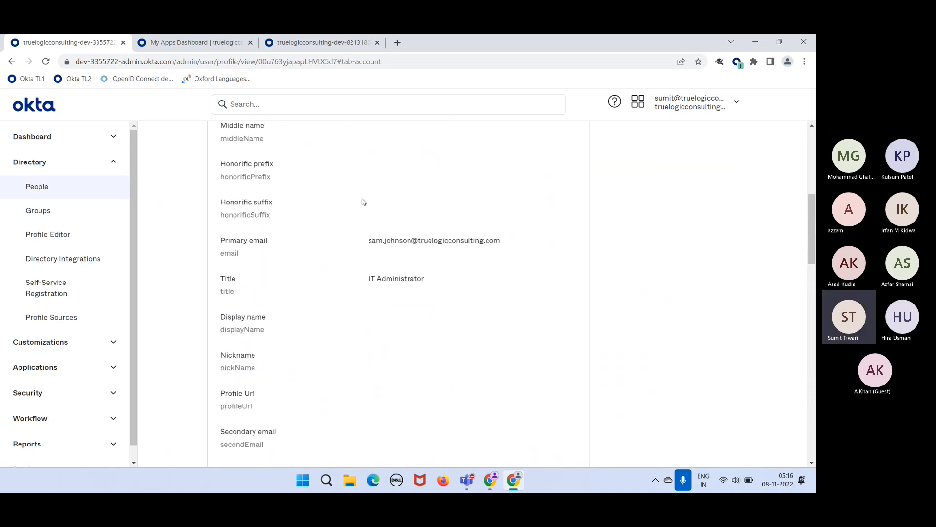
drag(426, 280, 368, 280)
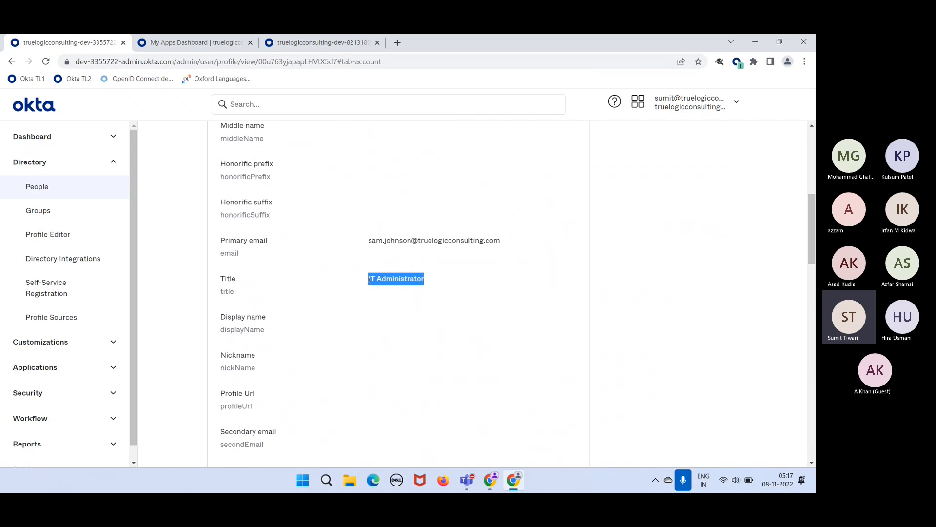
scroll(383, 226, up, 10)
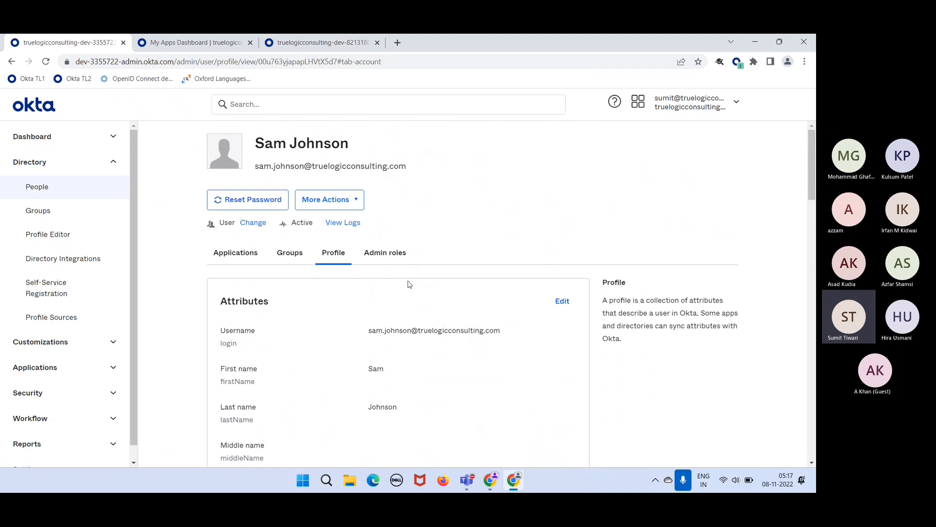
scroll(429, 324, down, 8)
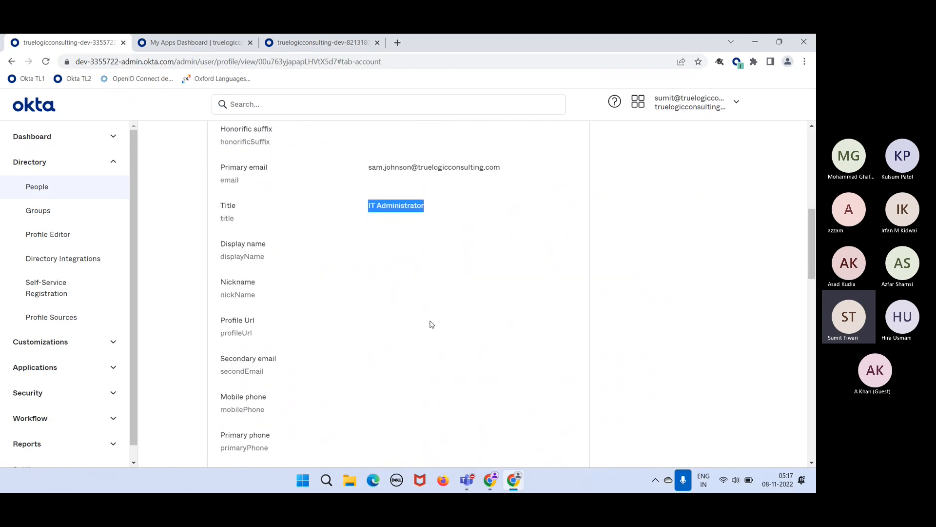
scroll(419, 302, down, 1)
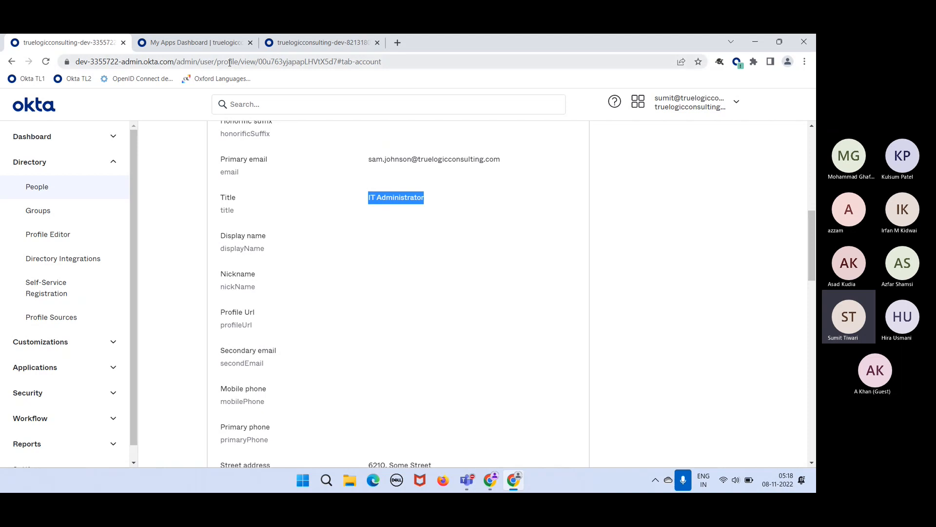
drag(119, 62, 93, 62)
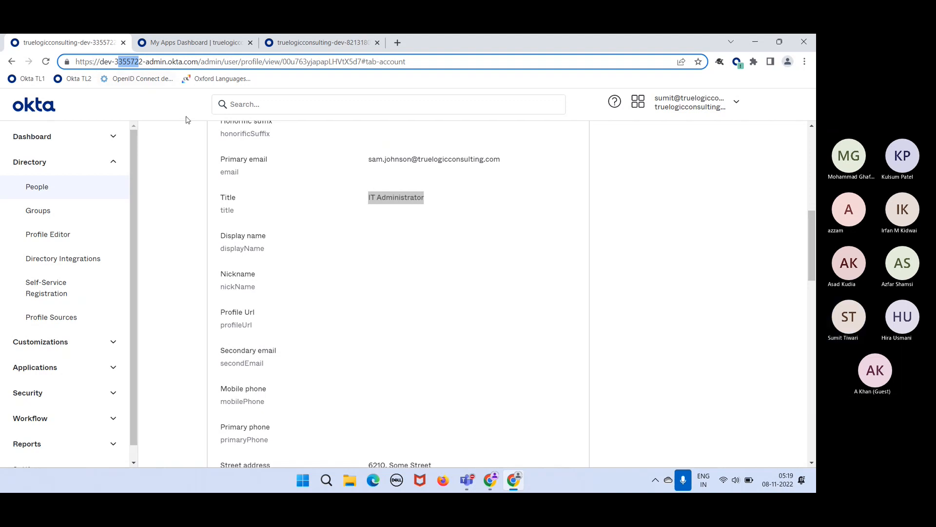
click(212, 143)
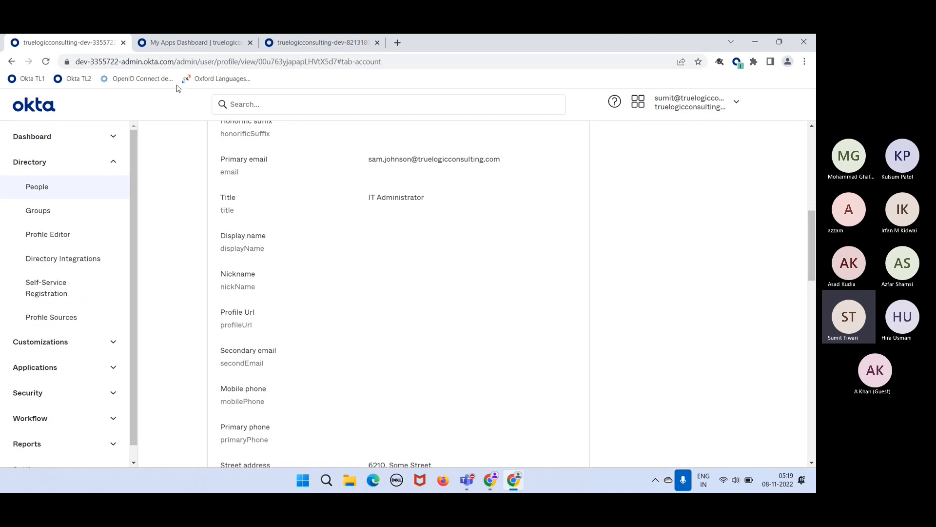
click(172, 62)
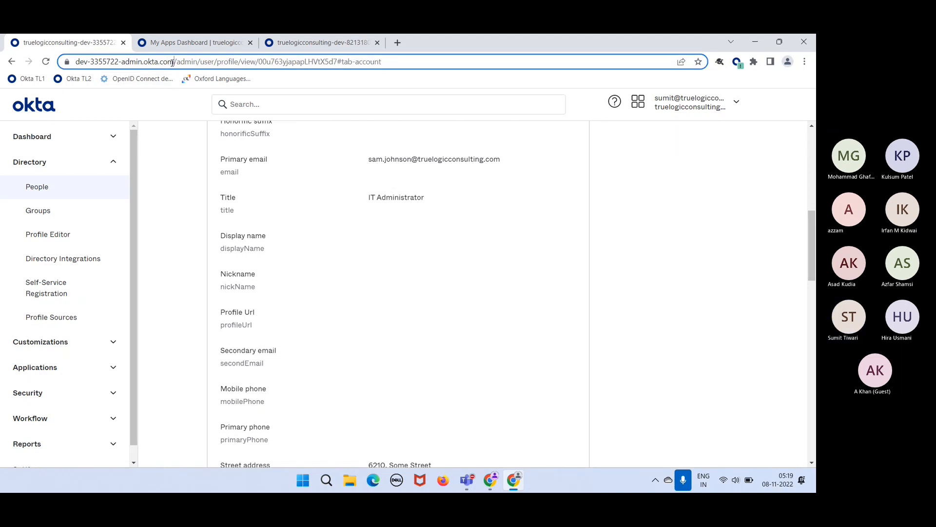
click(172, 63)
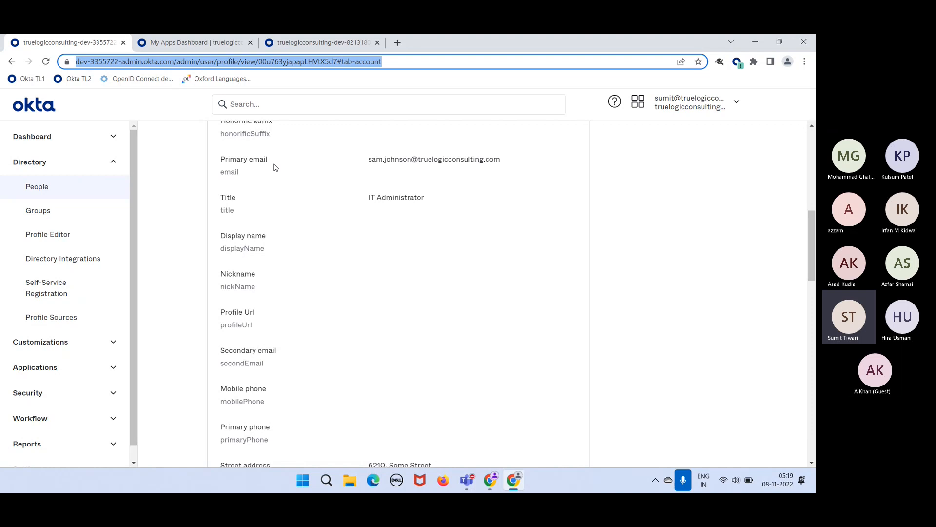
click(312, 215)
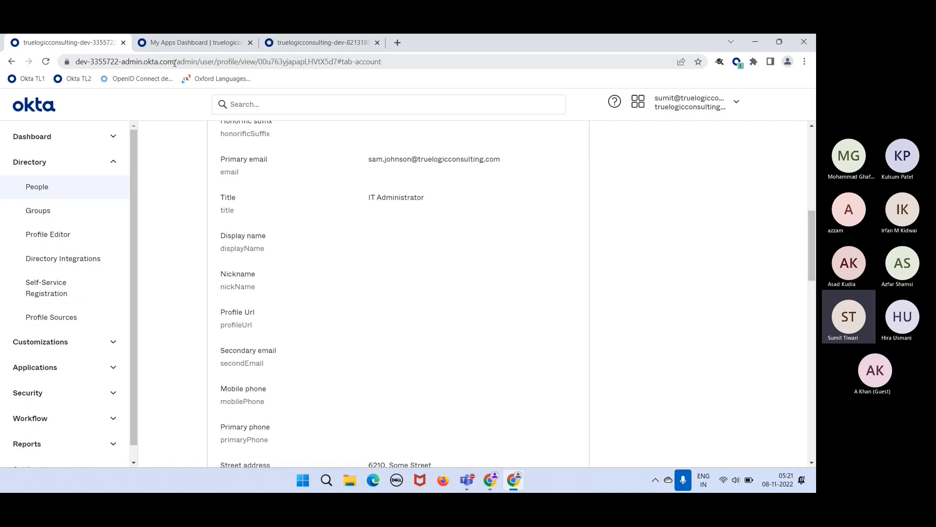
scroll(274, 191, up, 5)
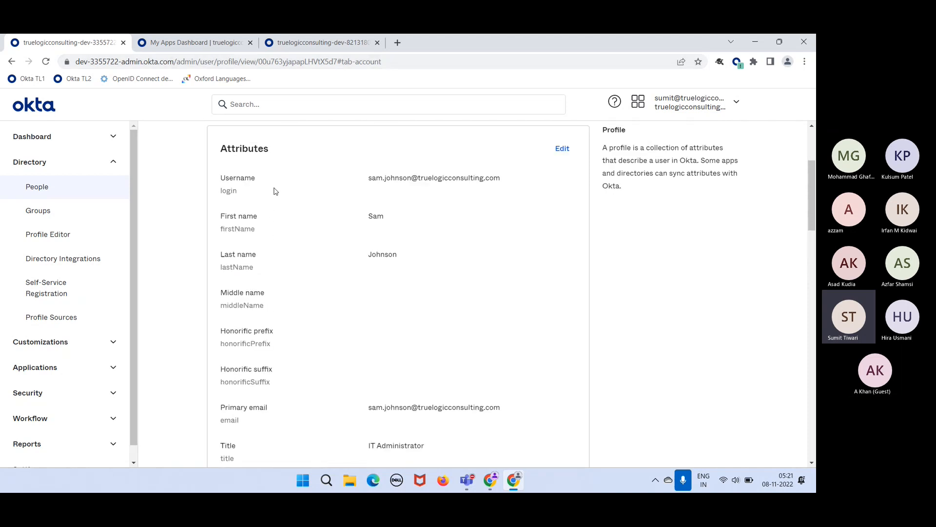
scroll(274, 191, down, 15)
scroll(275, 191, down, 9)
scroll(262, 341, up, 4)
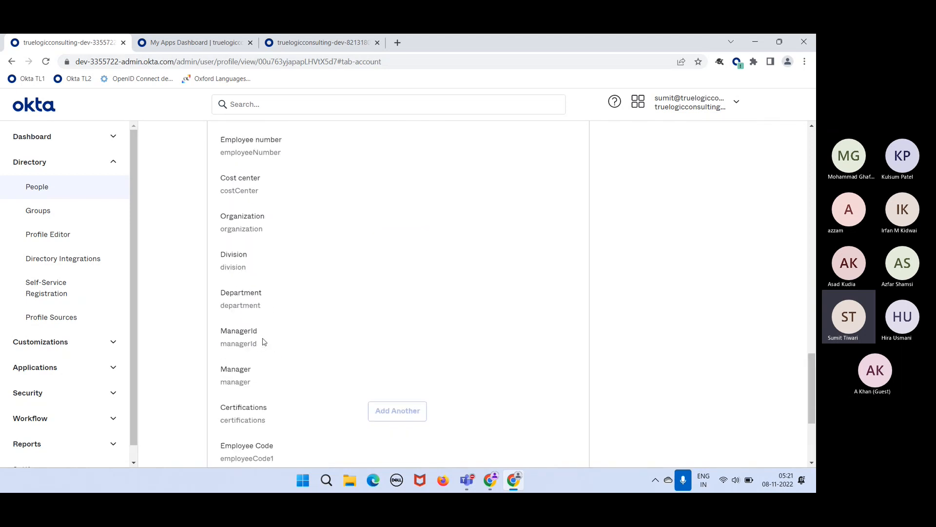
scroll(263, 341, up, 16)
scroll(262, 341, up, 5)
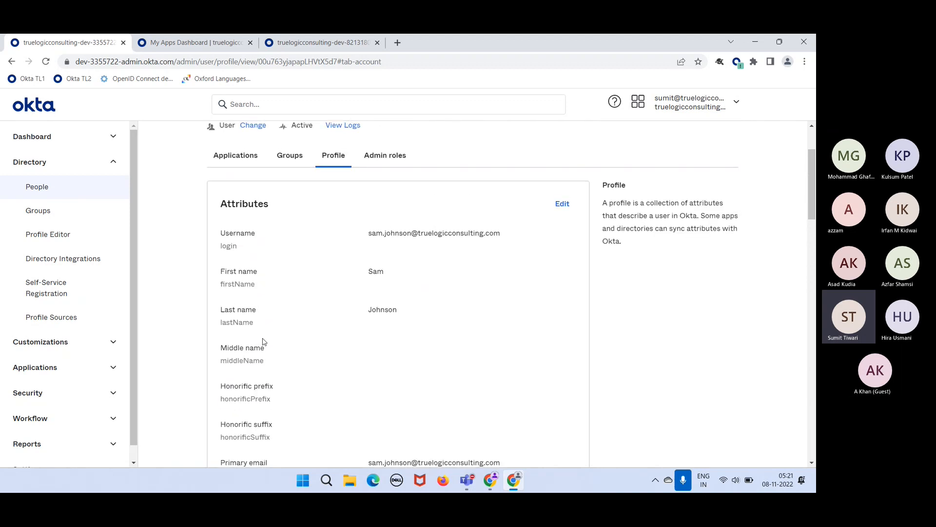
- Review the User (default) attributes in Profile Editor, then open the first user from People
click(85, 239)
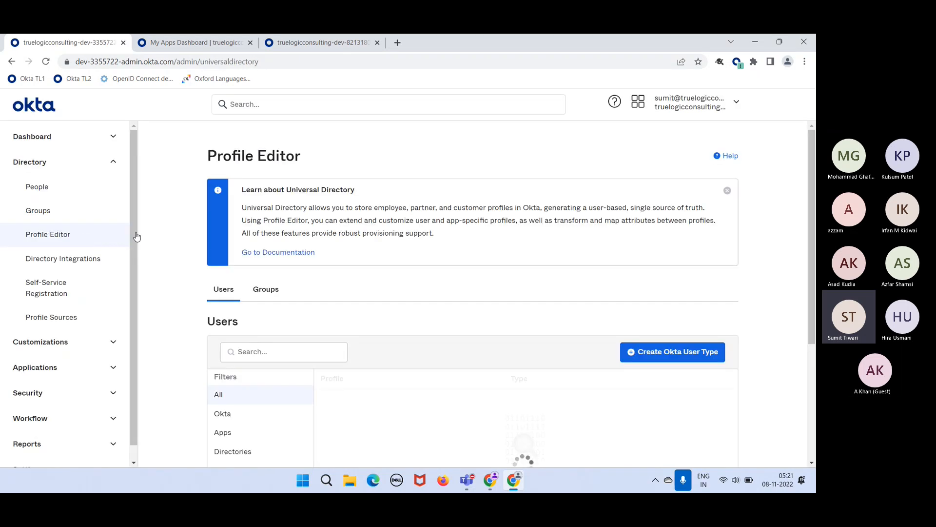
scroll(462, 372, down, 1)
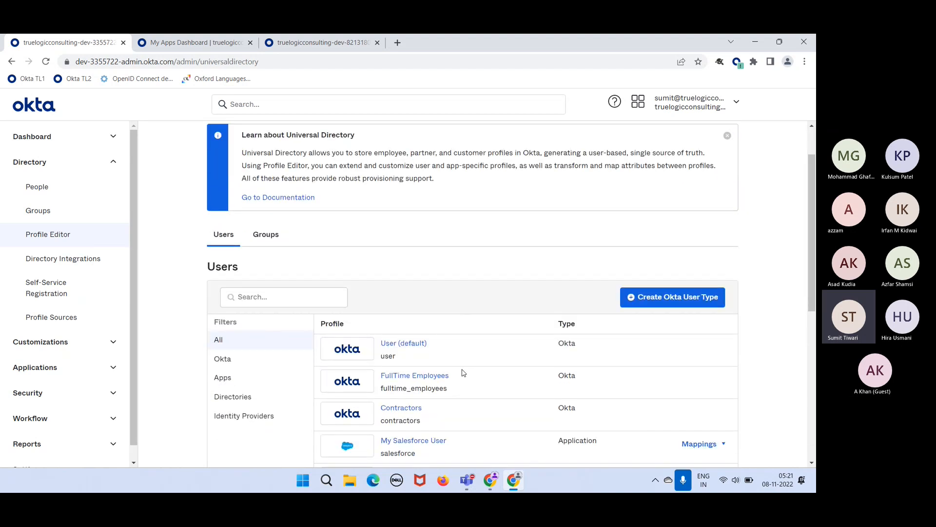
click(404, 344)
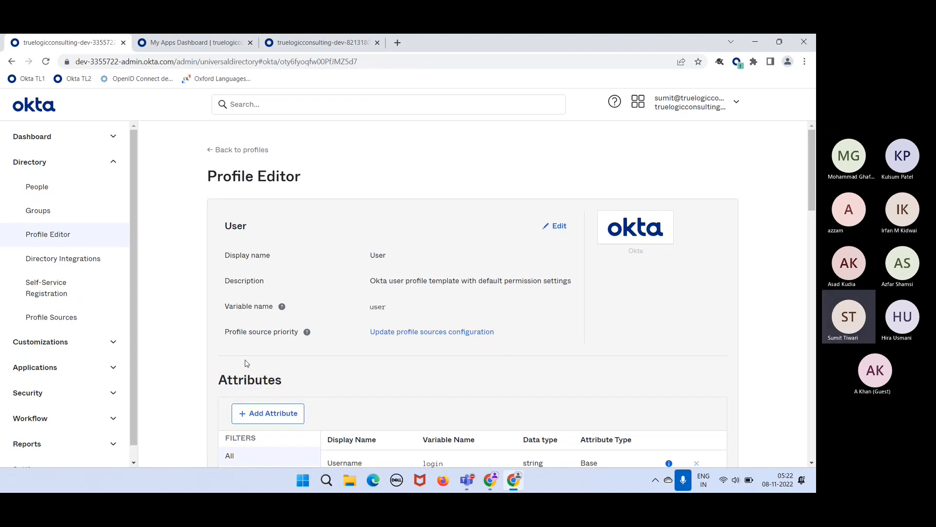
scroll(246, 363, down, 1)
scroll(245, 362, up, 1)
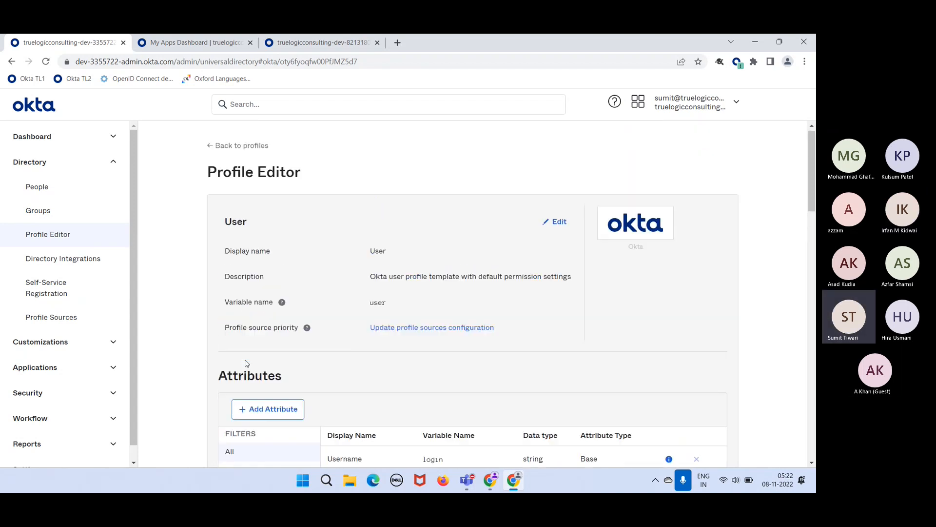
click(70, 195)
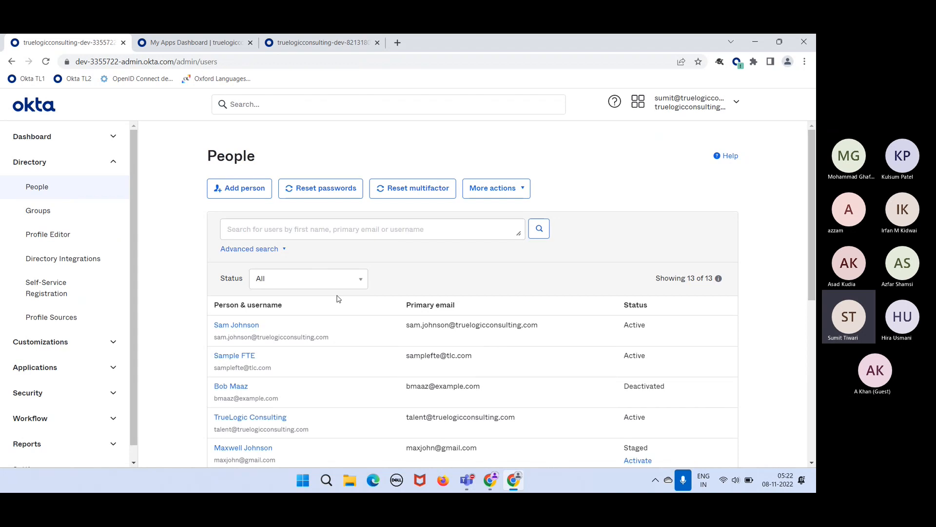
click(248, 326)
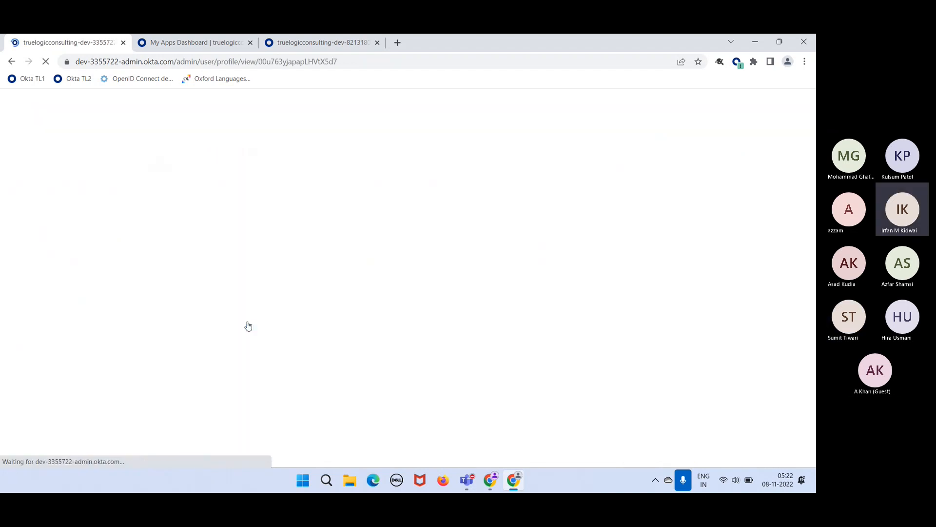
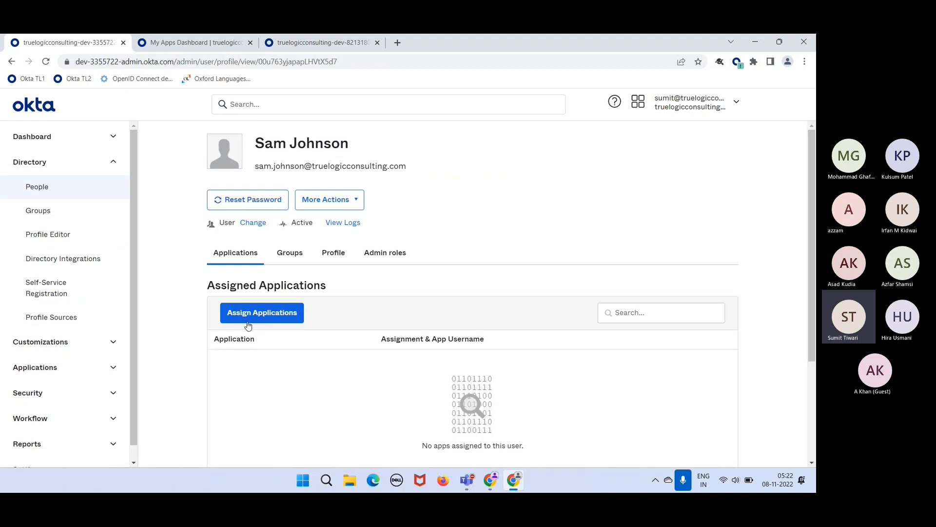
- Open User (default) in Profile Editor and begin adding a new string attribute
click(44, 238)
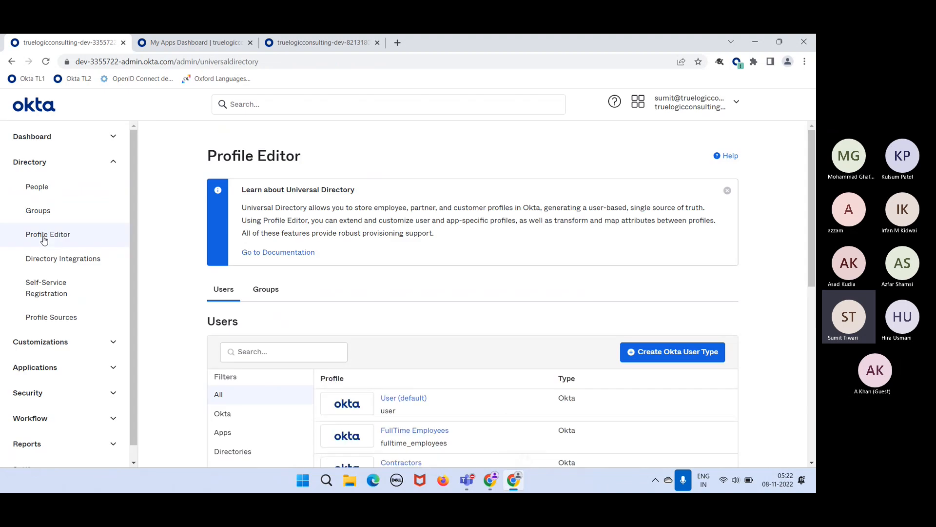
click(413, 399)
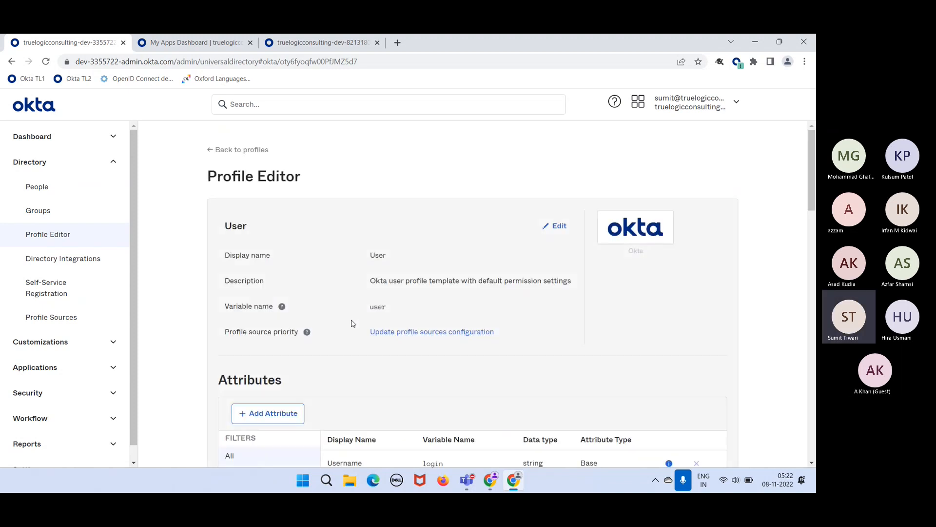
click(294, 412)
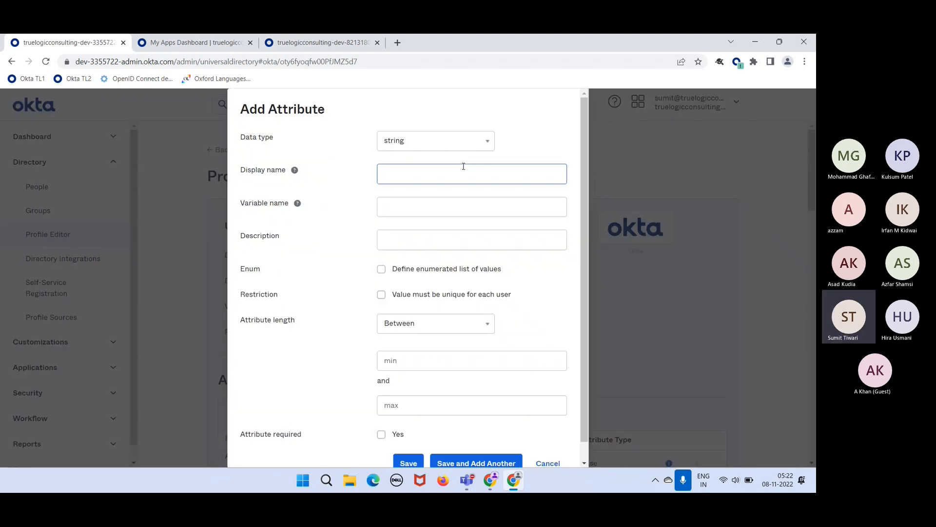
- Save a 'sampleattribute' attribute with the same text as variable name and description
click(428, 177)
text(sampleatt)
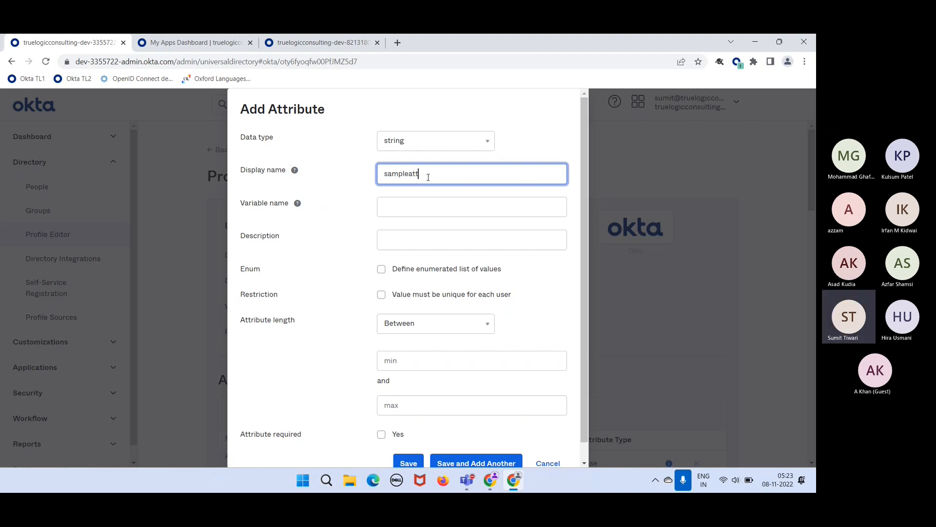
text(ribute)
key(ctrl+a)
key(ctrl+c)
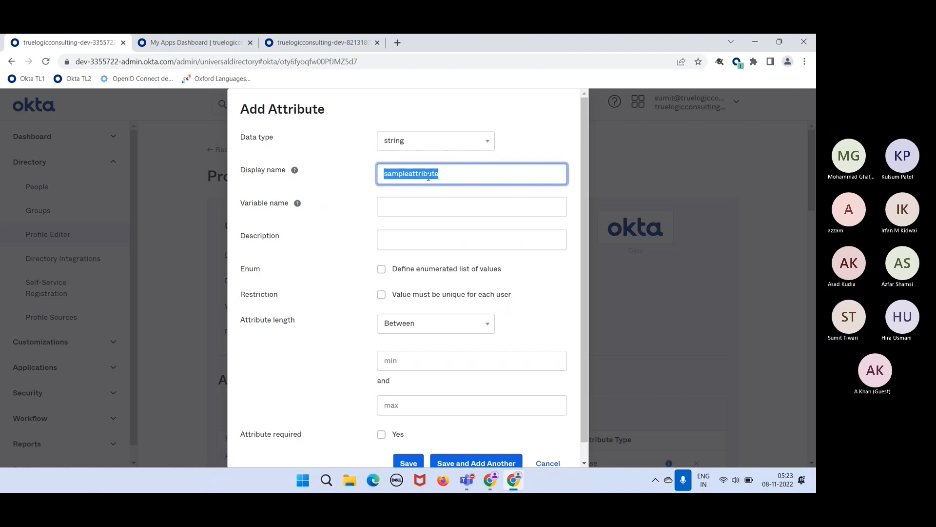
click(399, 206)
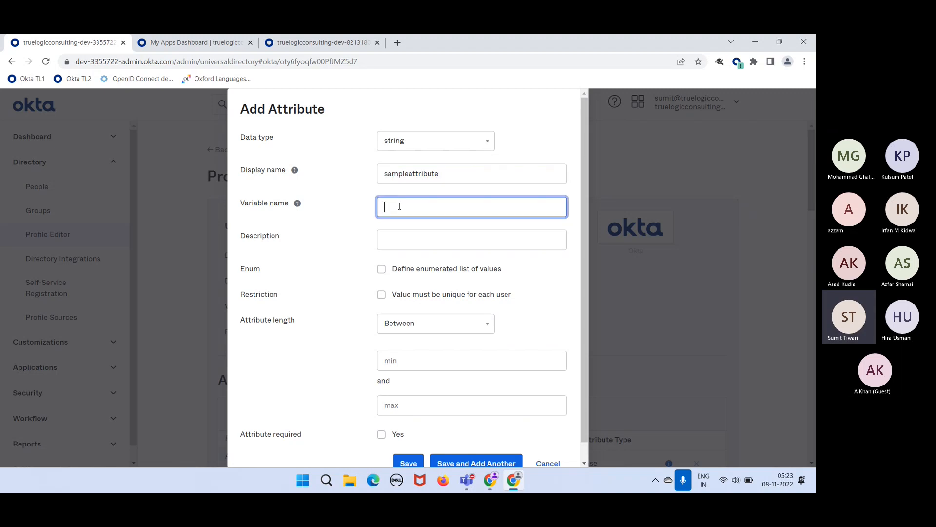
key(ctrl+v)
click(404, 236)
key(ctrl+v)
scroll(404, 235, down, 1)
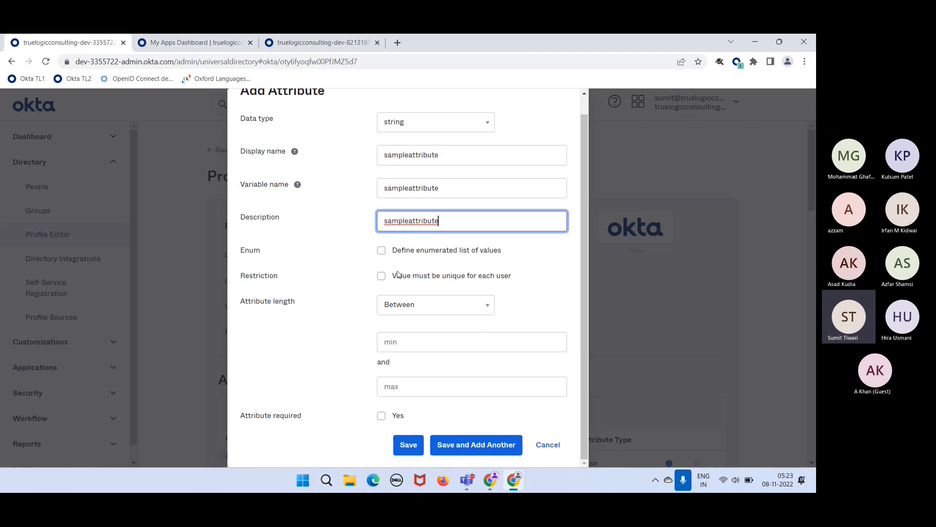
click(409, 444)
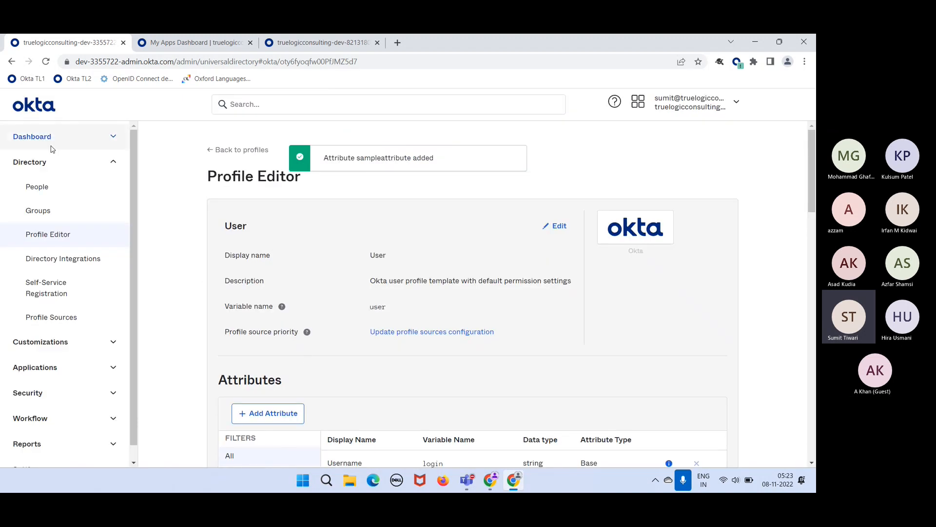
- Verify sampleattribute appears on the first user's Profile tab, then go back to People
click(47, 188)
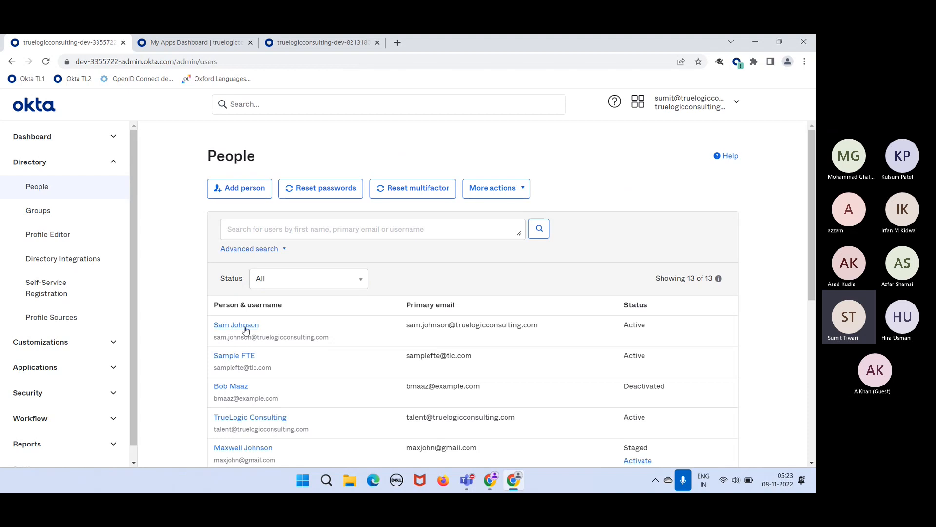
click(245, 328)
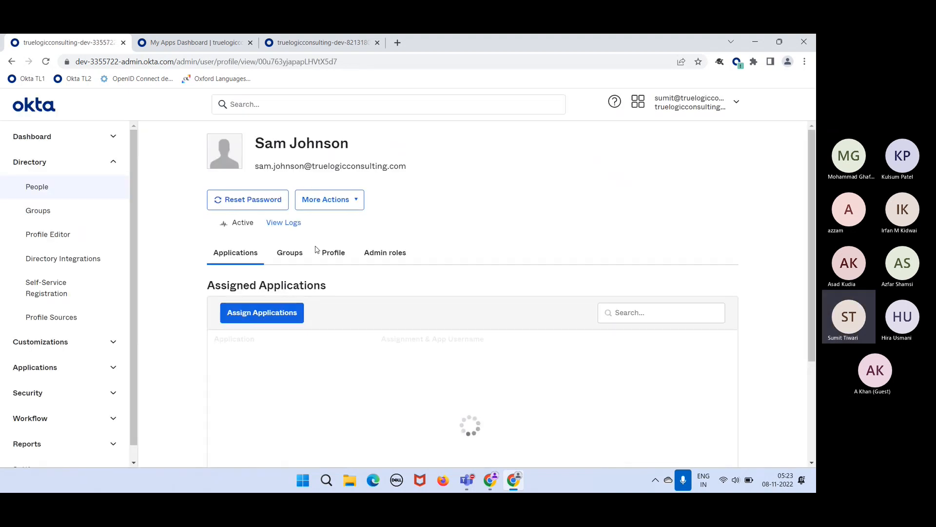
click(338, 252)
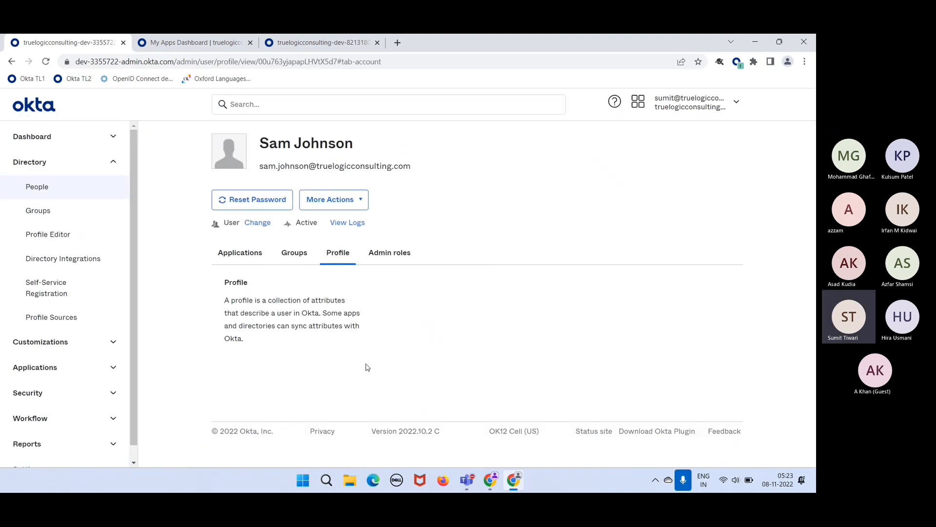
scroll(365, 366, down, 15)
scroll(368, 367, down, 3)
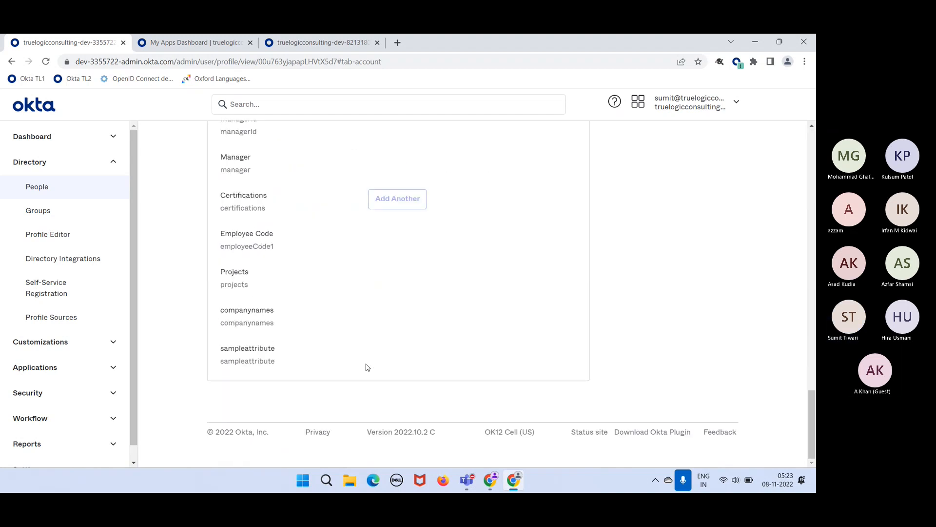
drag(284, 348, 225, 349)
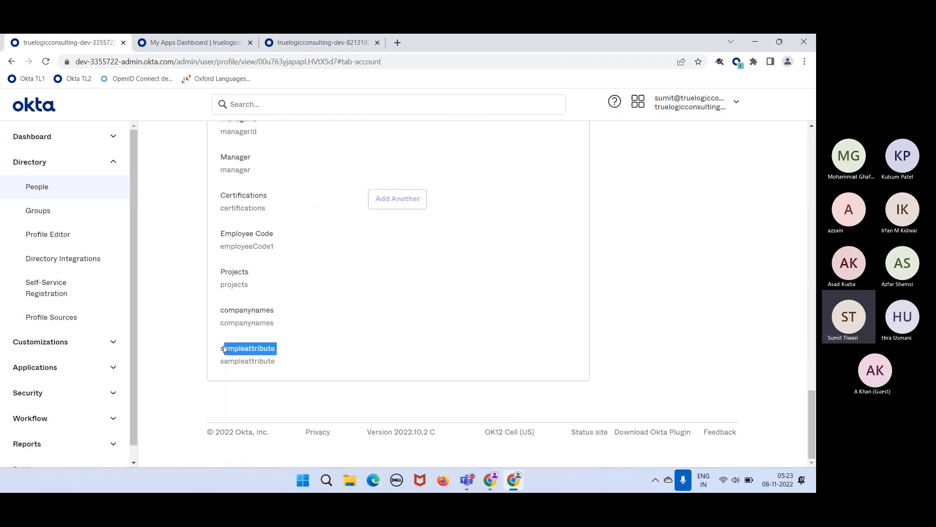
click(48, 188)
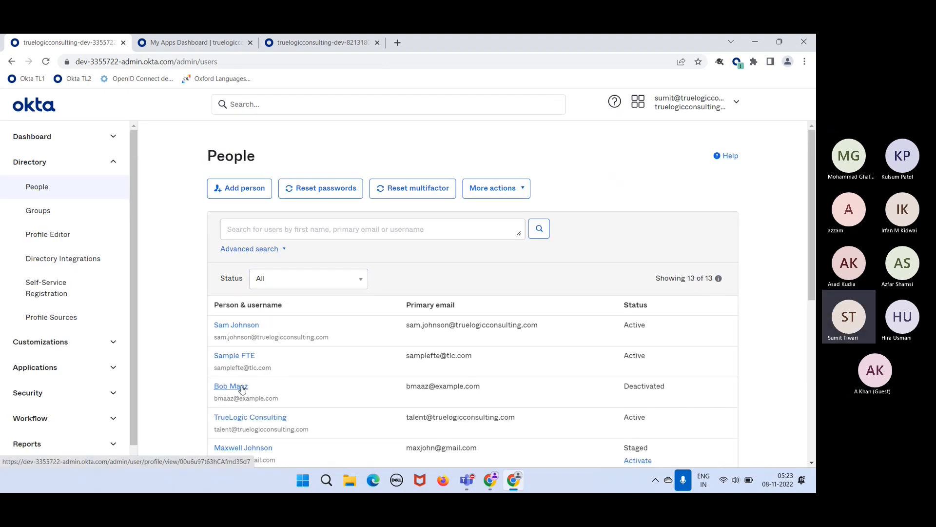
click(243, 358)
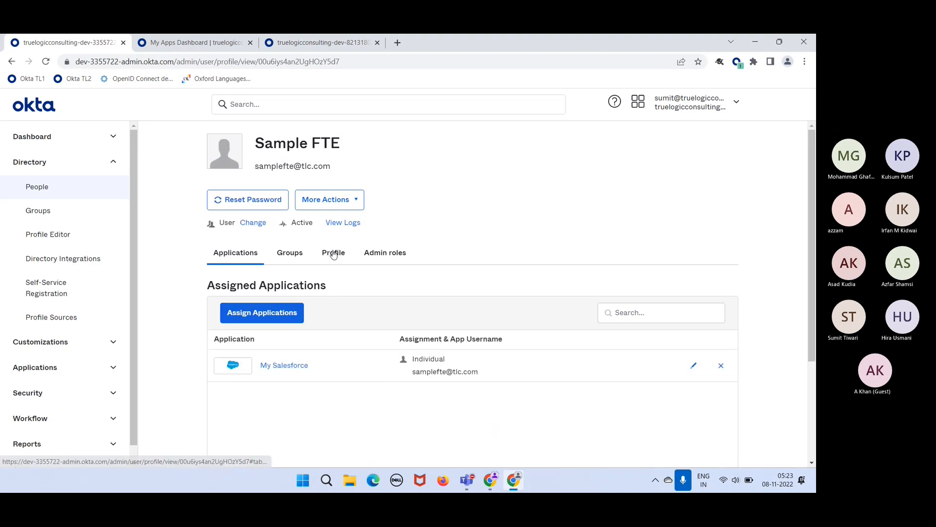
click(333, 252)
scroll(366, 372, down, 20)
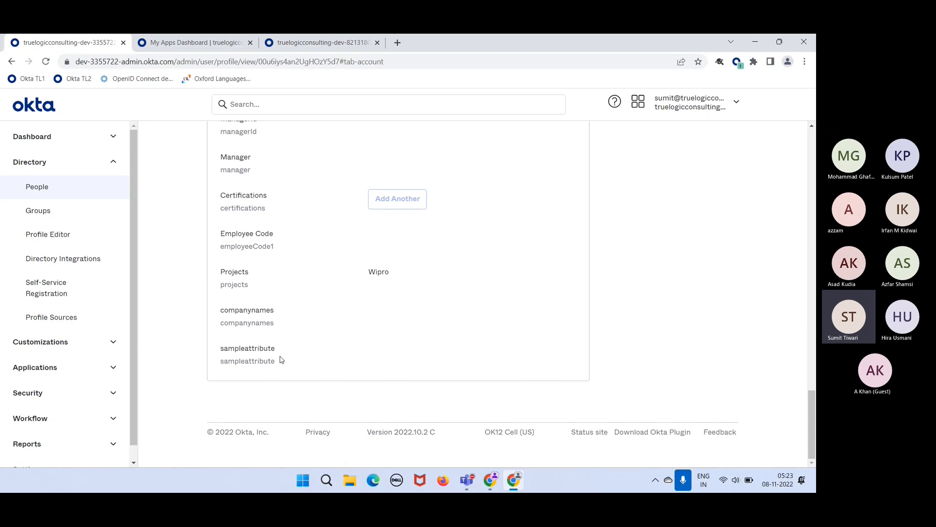
drag(288, 361, 229, 344)
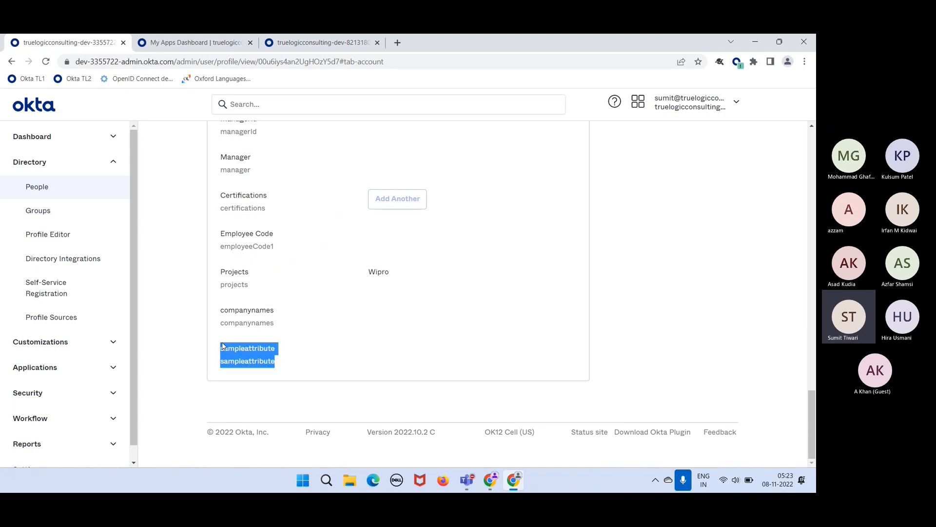
click(314, 365)
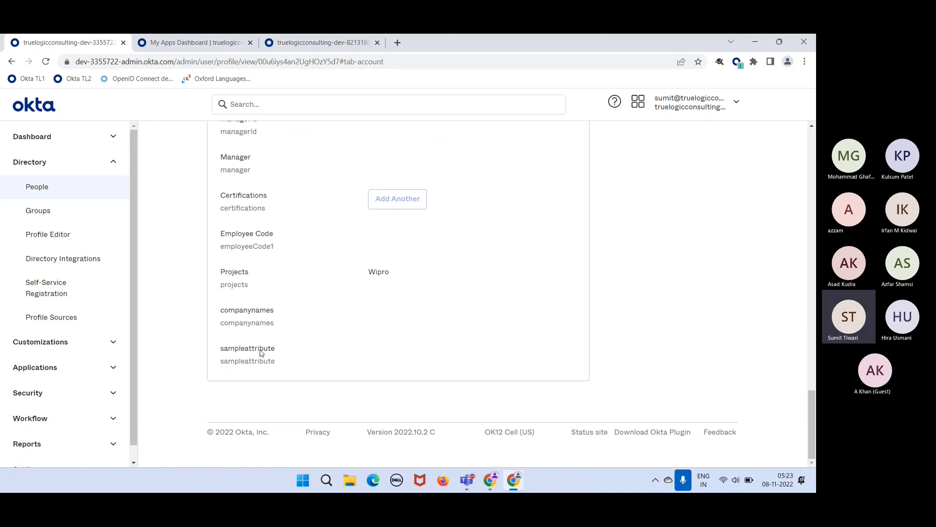
drag(276, 351, 222, 354)
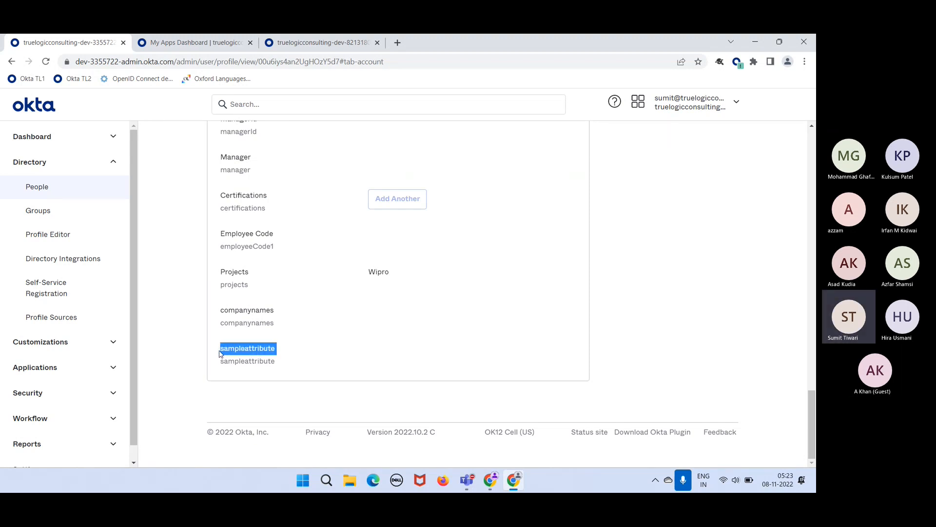
click(363, 356)
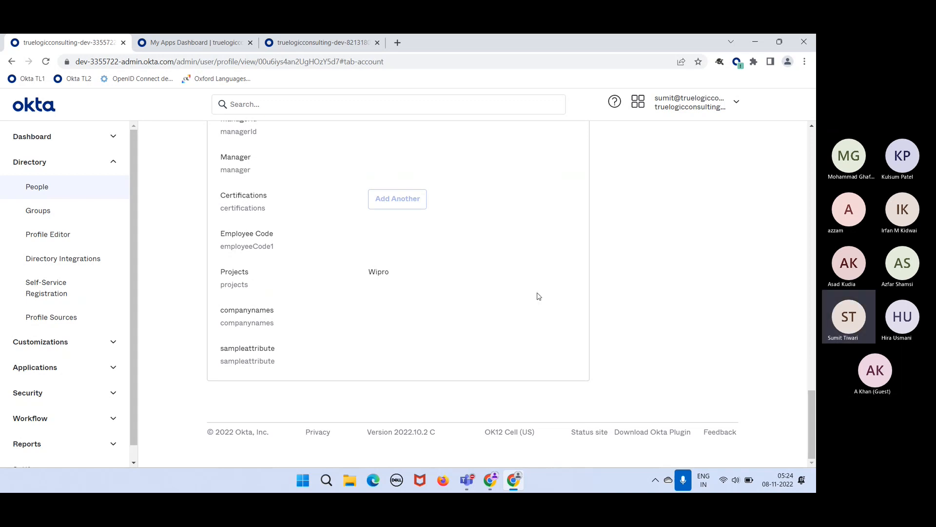
scroll(537, 295, up, 15)
scroll(535, 272, up, 10)
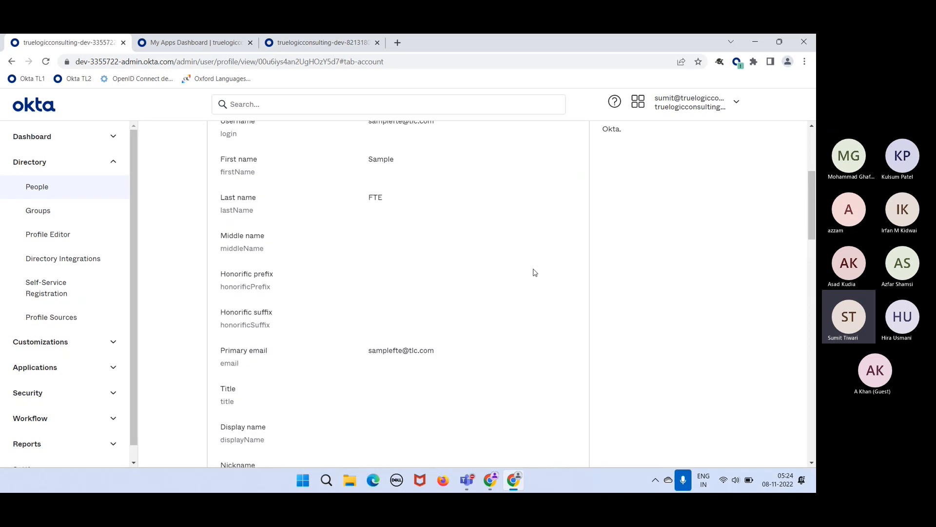
click(570, 306)
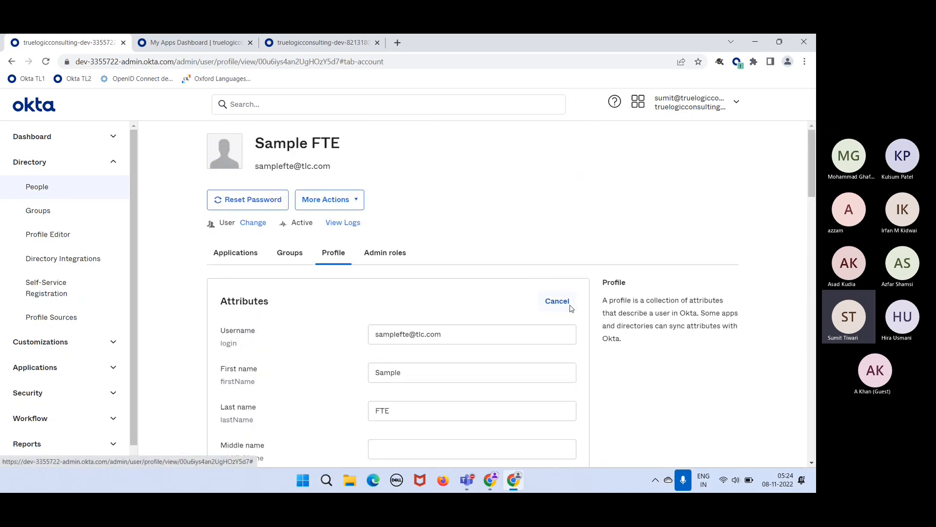
scroll(544, 433, down, 15)
scroll(544, 433, down, 11)
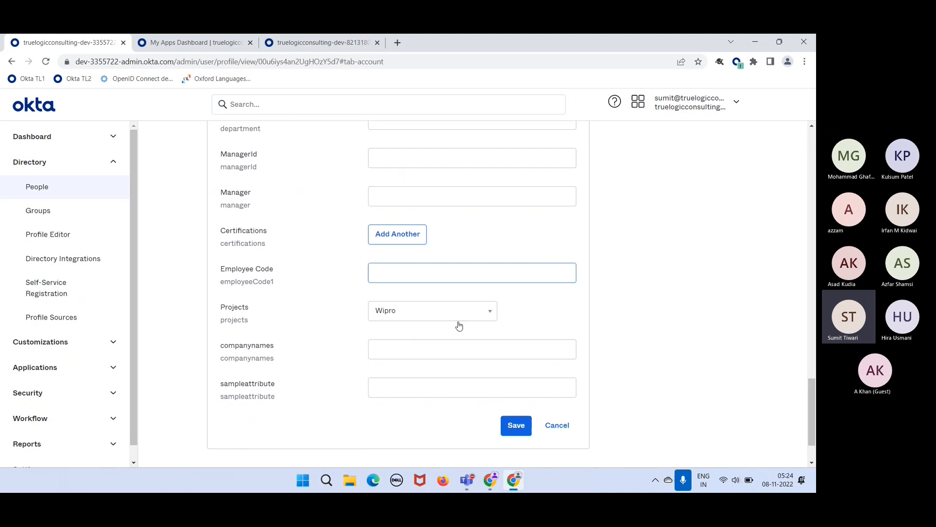
click(557, 425)
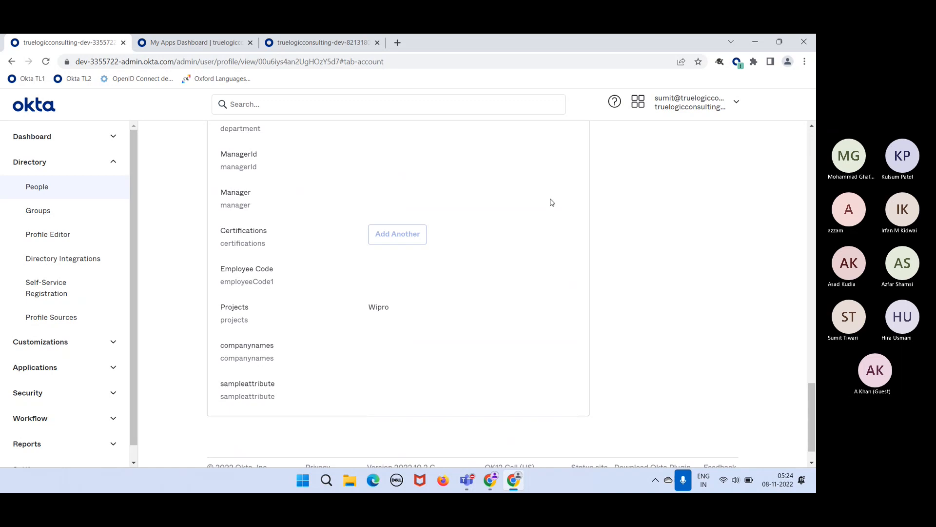
scroll(551, 202, up, 20)
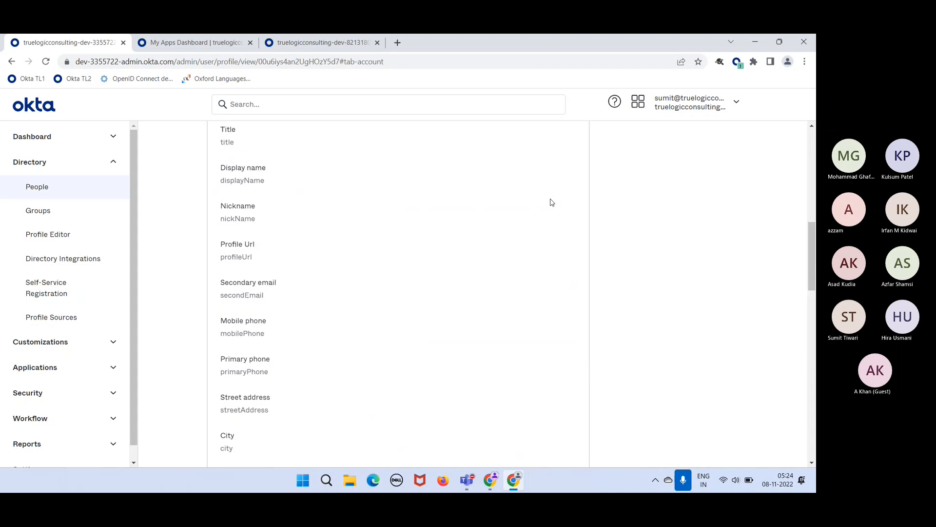
scroll(552, 202, up, 4)
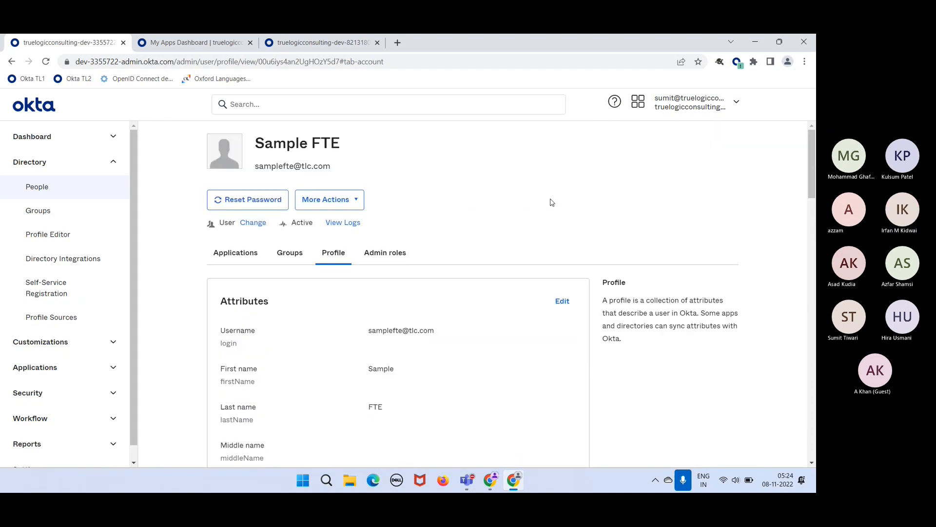
click(66, 188)
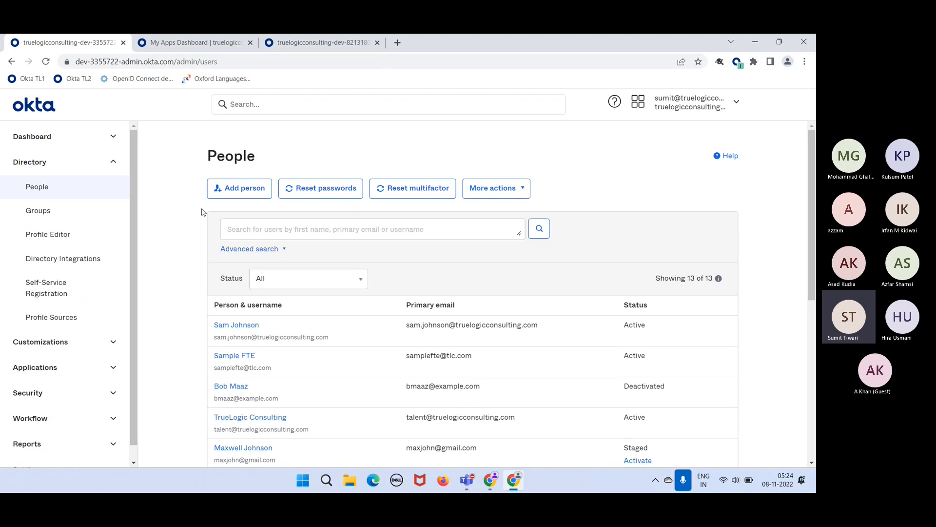
- Add a person with the new user's first name, last name and e-mail username
click(238, 191)
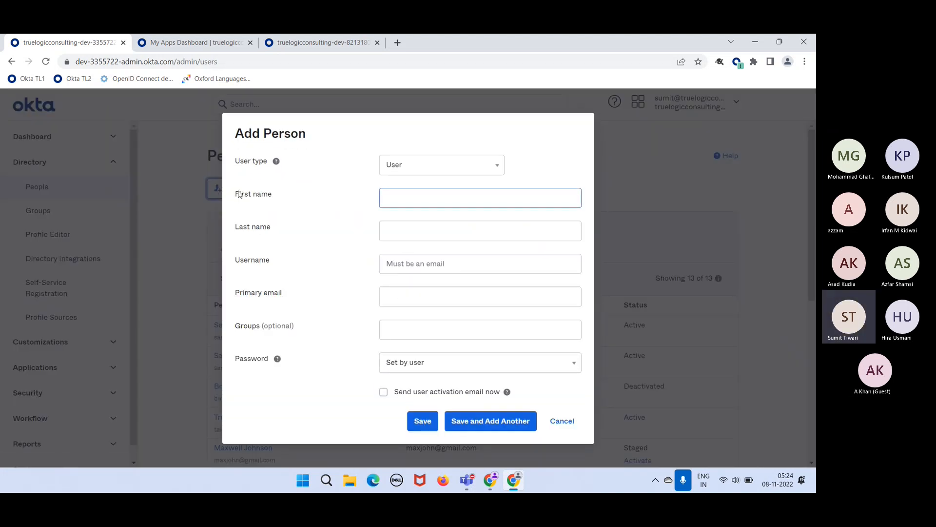
click(400, 198)
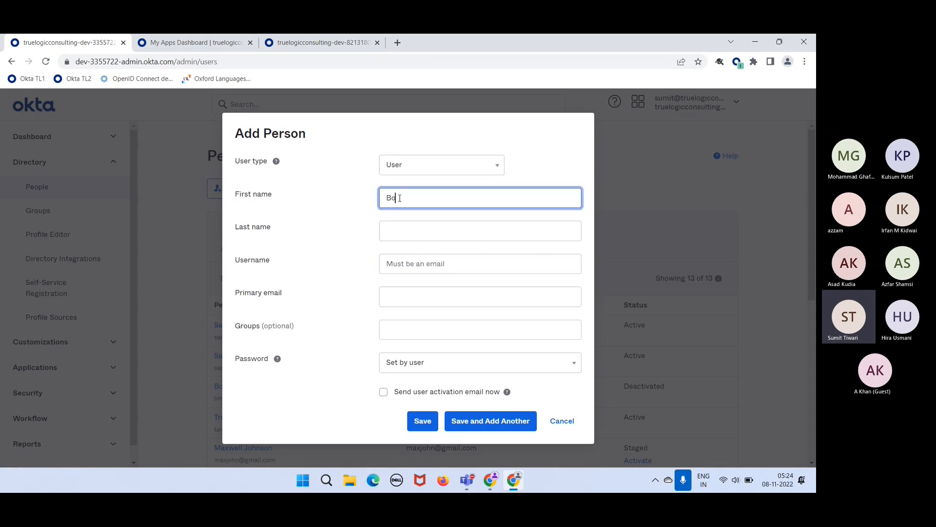
key(Tab)
text(J)
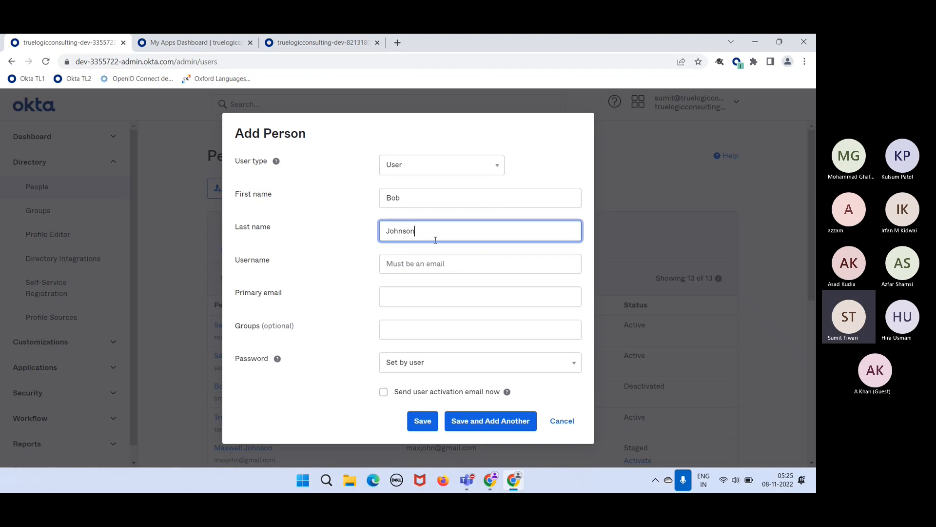
click(414, 266)
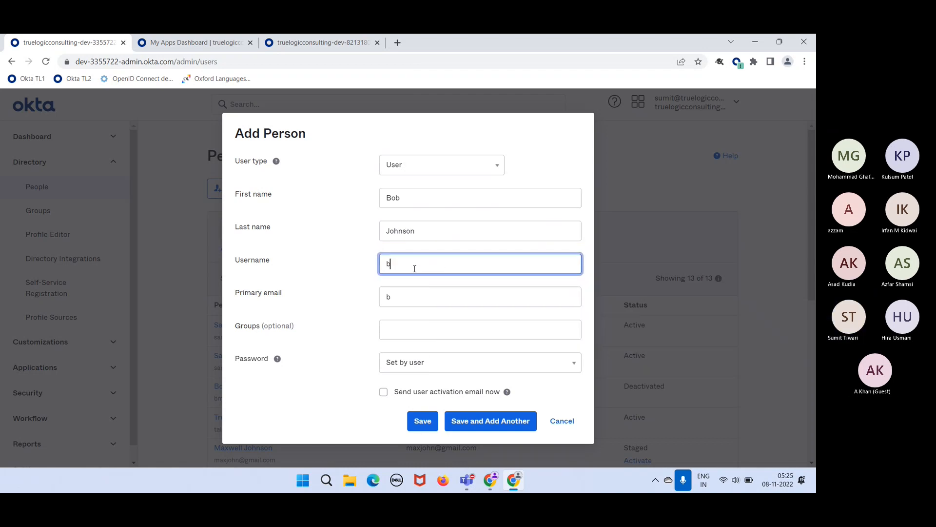
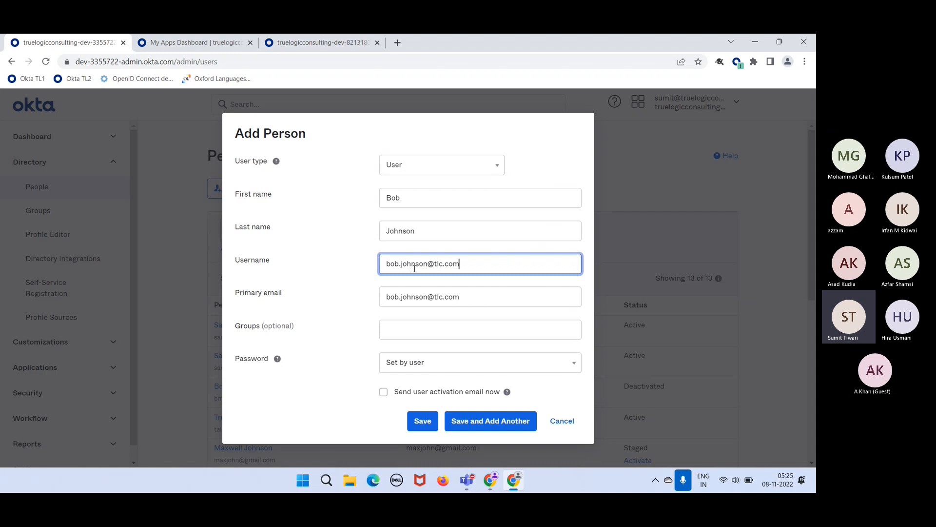
drag(477, 266, 383, 263)
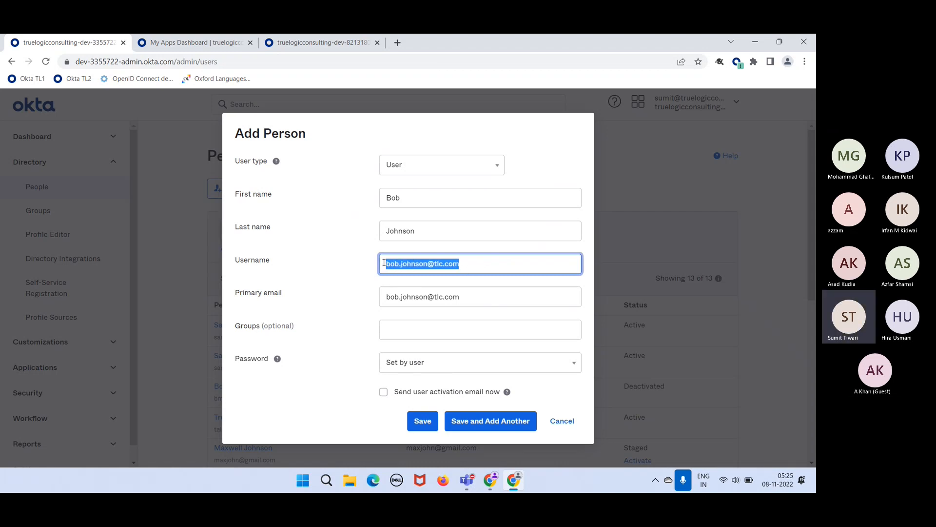
click(357, 302)
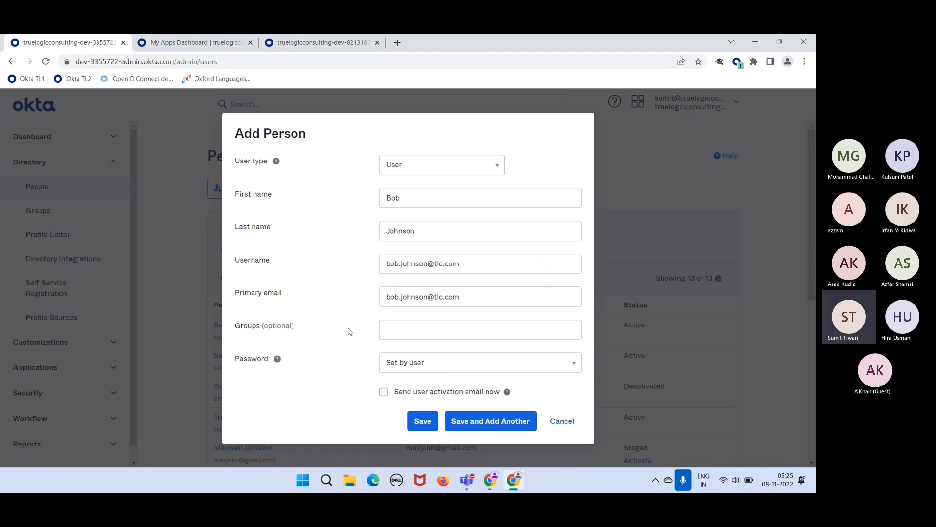
click(407, 370)
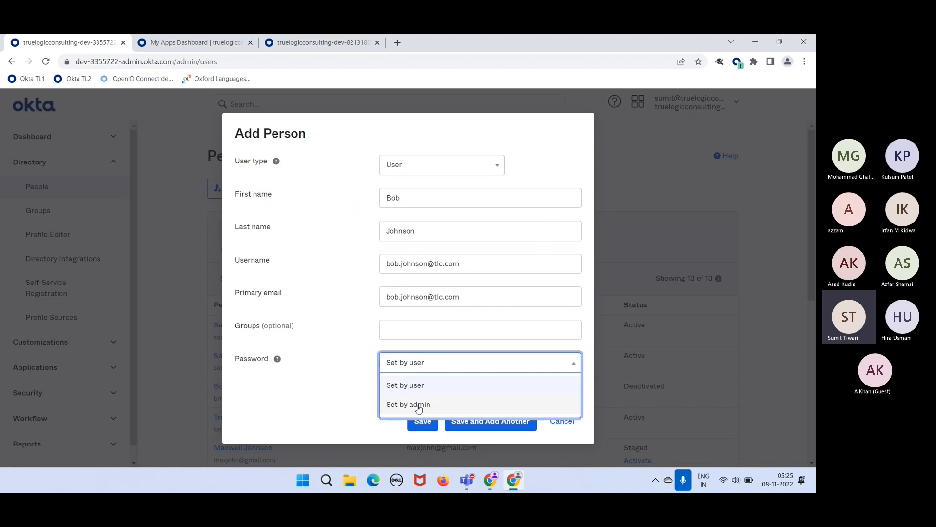
- Set an admin-chosen initial password, keeping change-at-first-login on, and save the user
click(418, 406)
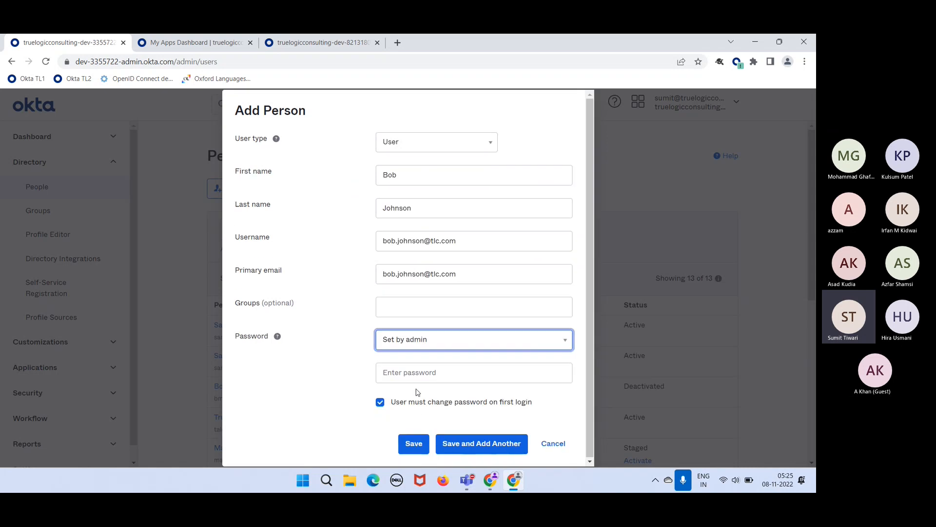
click(435, 371)
text(•••)
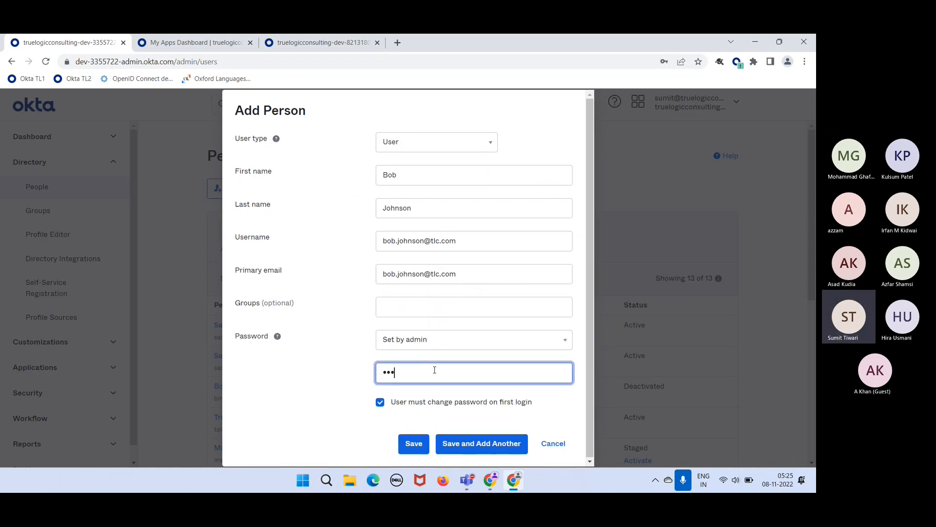
text(•••••••)
drag(427, 374, 360, 381)
click(352, 374)
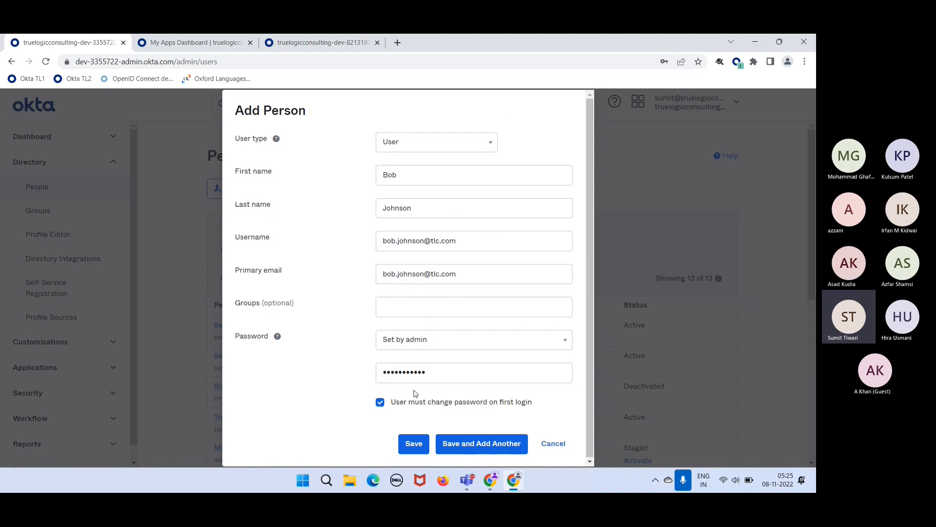
click(409, 445)
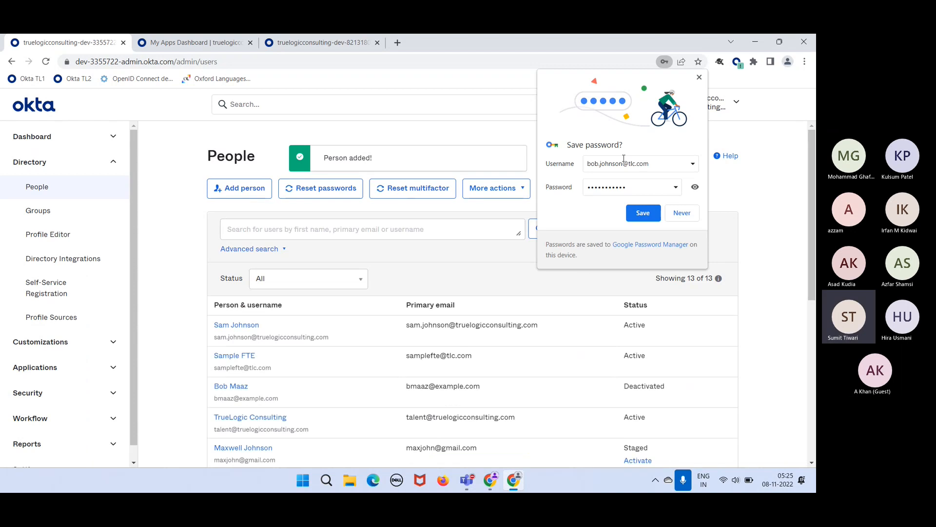
- Dismiss the browser's save-password prompt and reload the People list
click(699, 77)
click(47, 62)
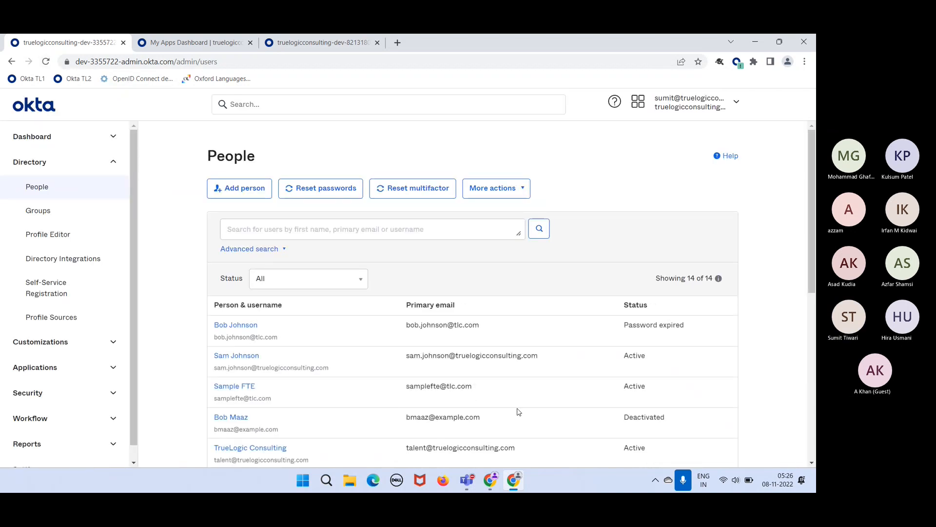
scroll(519, 412, down, 1)
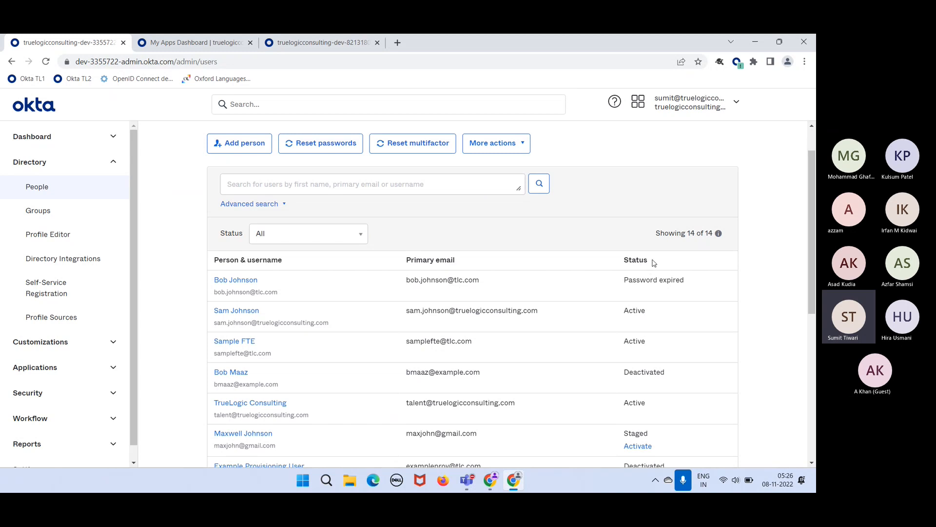
- Point out the Status values: Active, the new user's Password expired, and Staged
drag(654, 260, 625, 259)
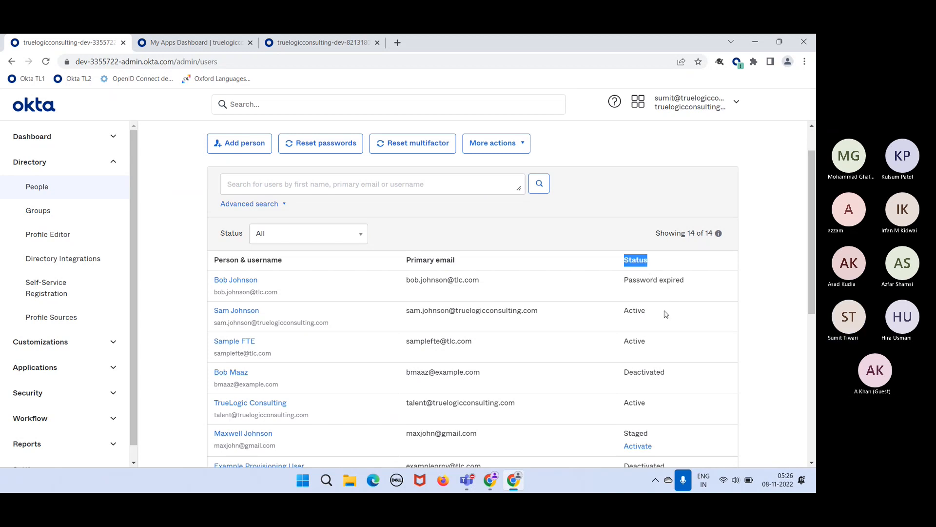
drag(655, 316, 623, 314)
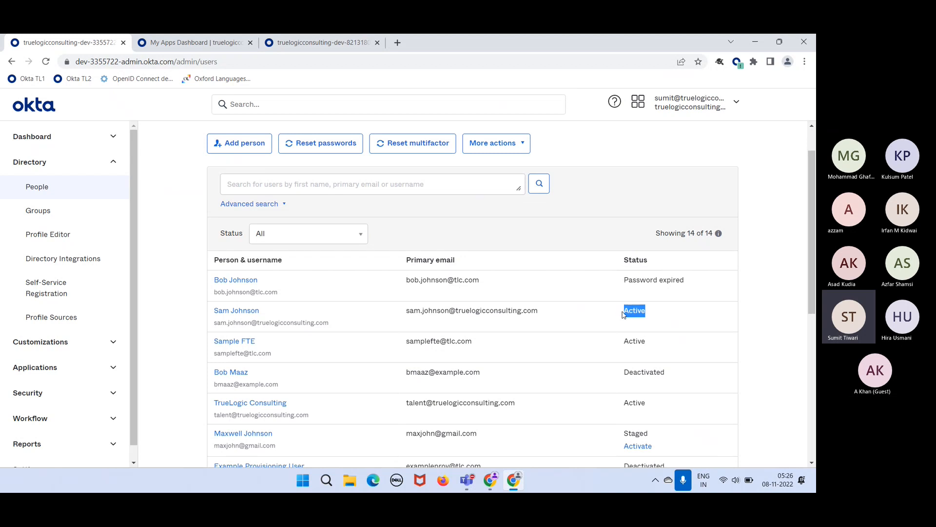
click(655, 321)
drag(688, 282, 624, 280)
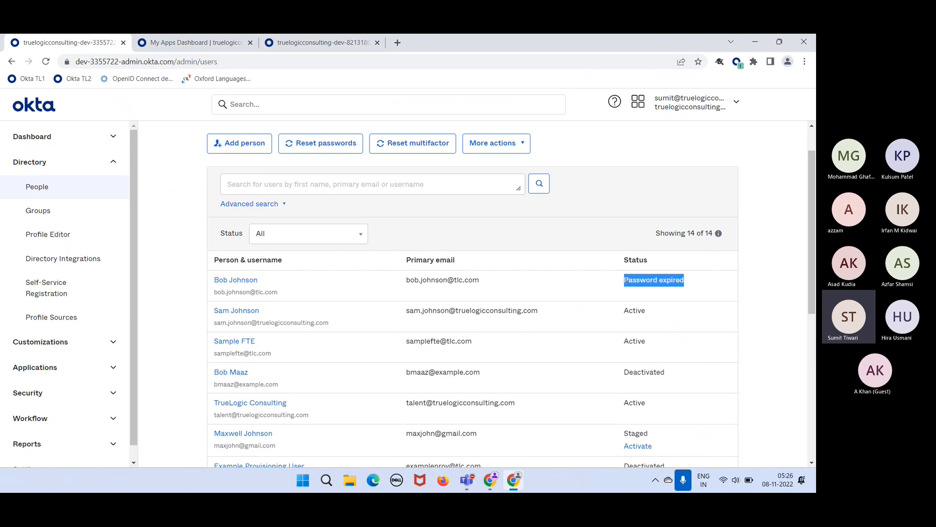
click(644, 319)
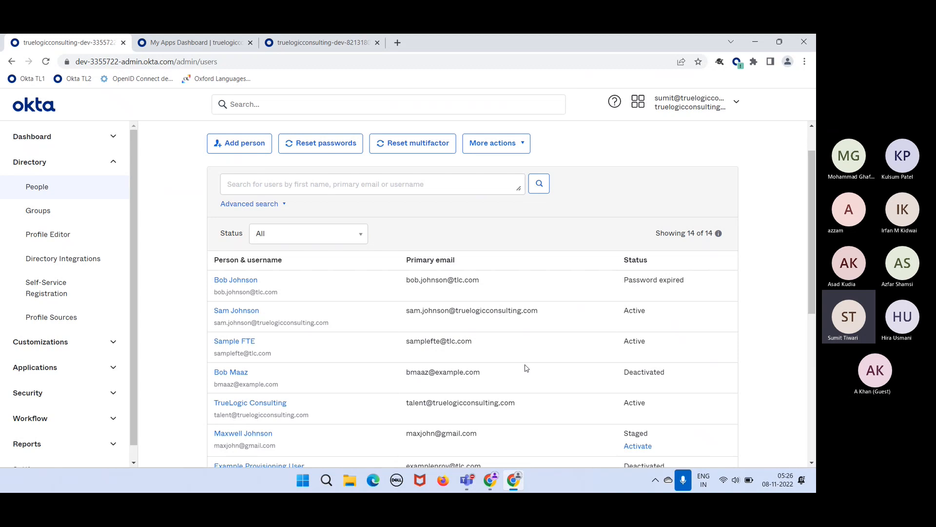
scroll(526, 368, down, 2)
drag(655, 334, 622, 333)
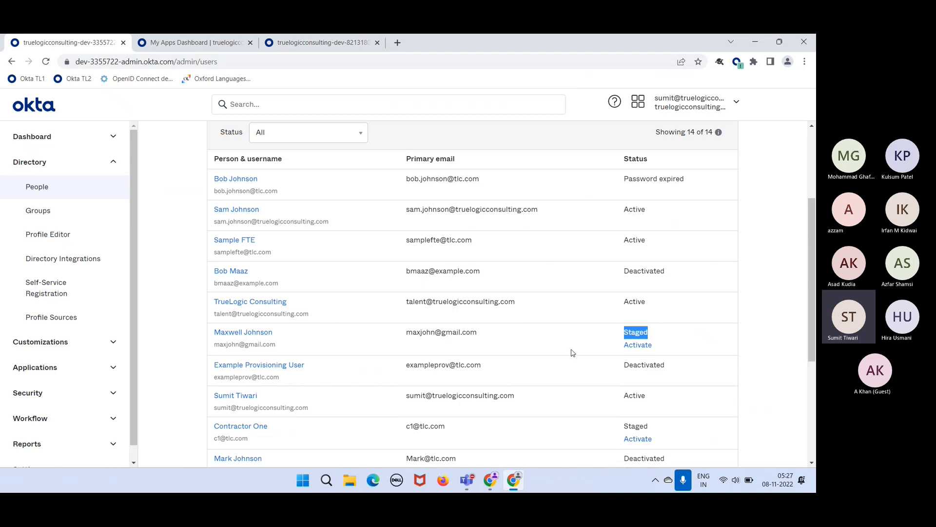
scroll(570, 351, down, 4)
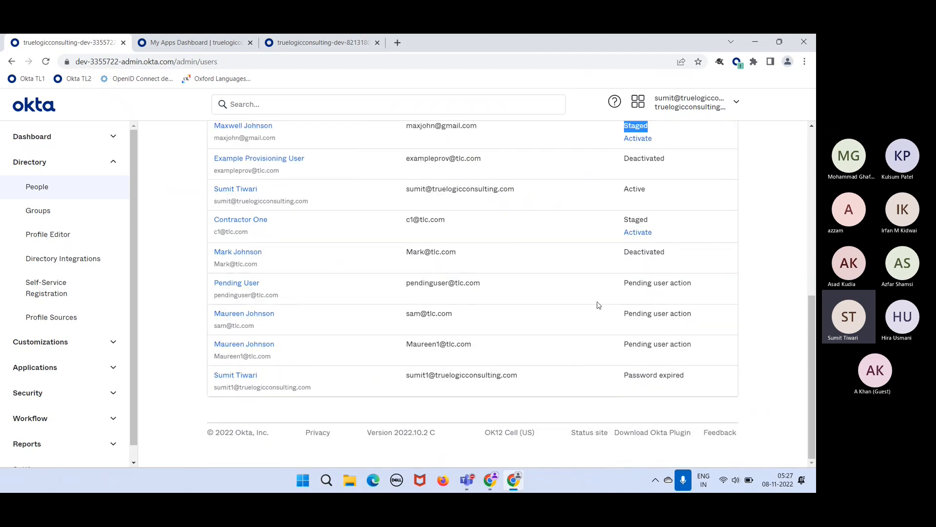
drag(626, 285, 692, 285)
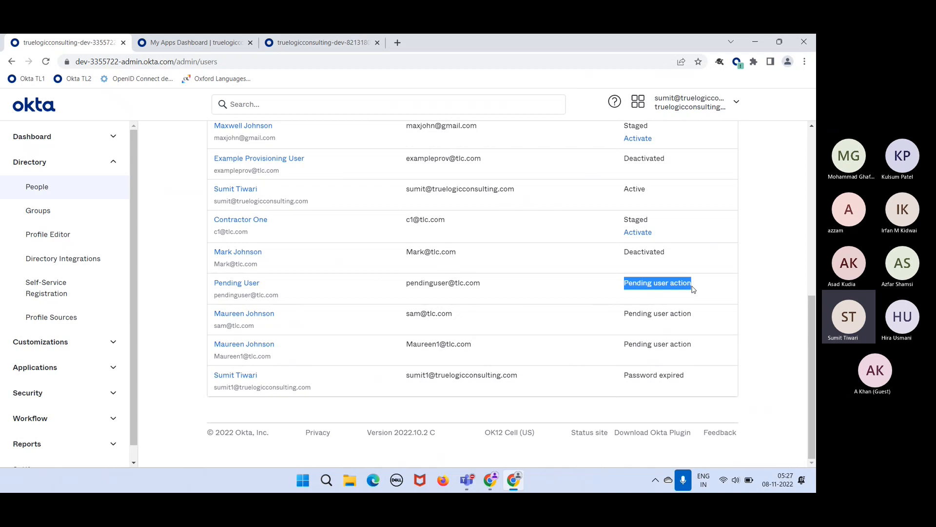
drag(647, 190, 626, 194)
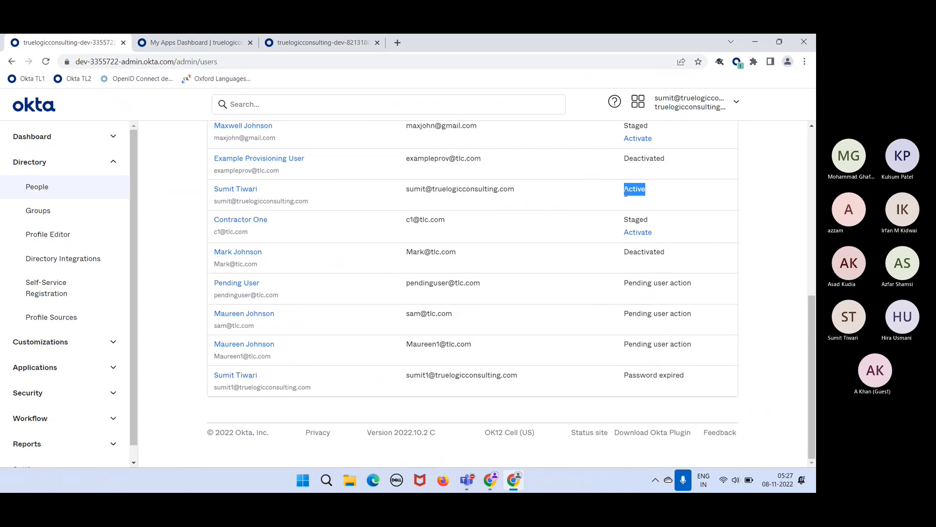
scroll(625, 194, up, 5)
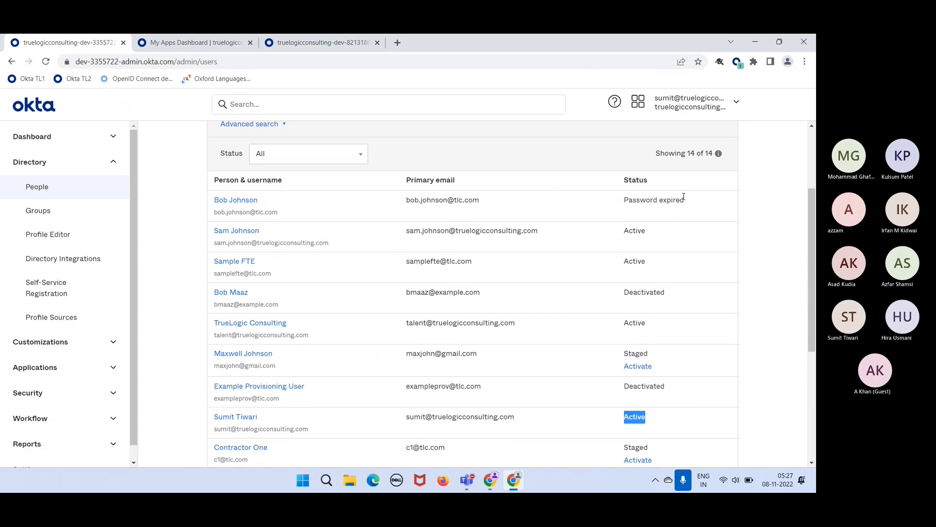
drag(687, 204, 626, 200)
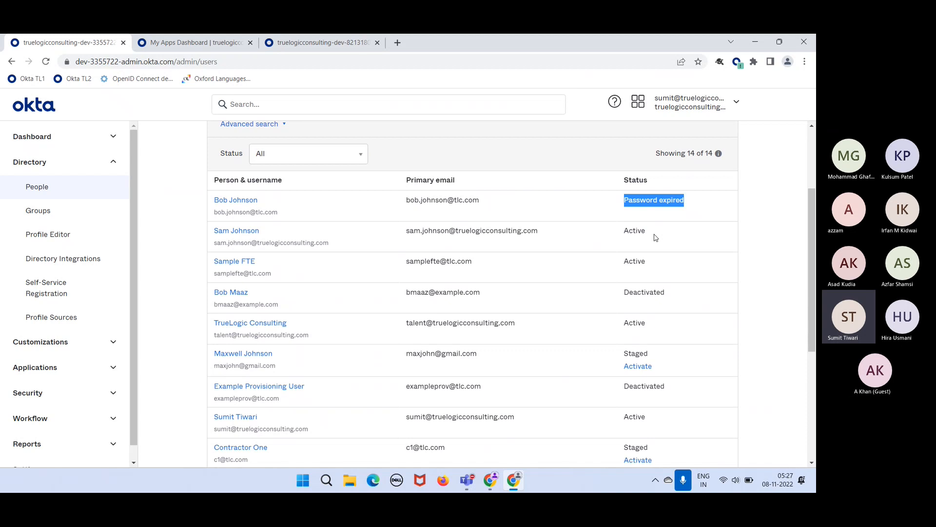
drag(647, 231, 625, 231)
click(685, 265)
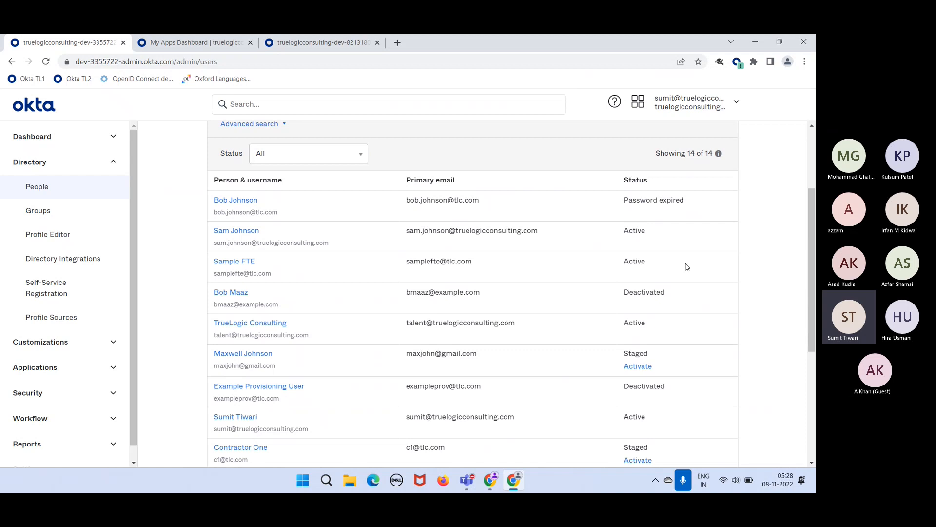
drag(673, 293, 642, 294)
drag(641, 293, 637, 293)
click(695, 302)
scroll(695, 302, down, 2)
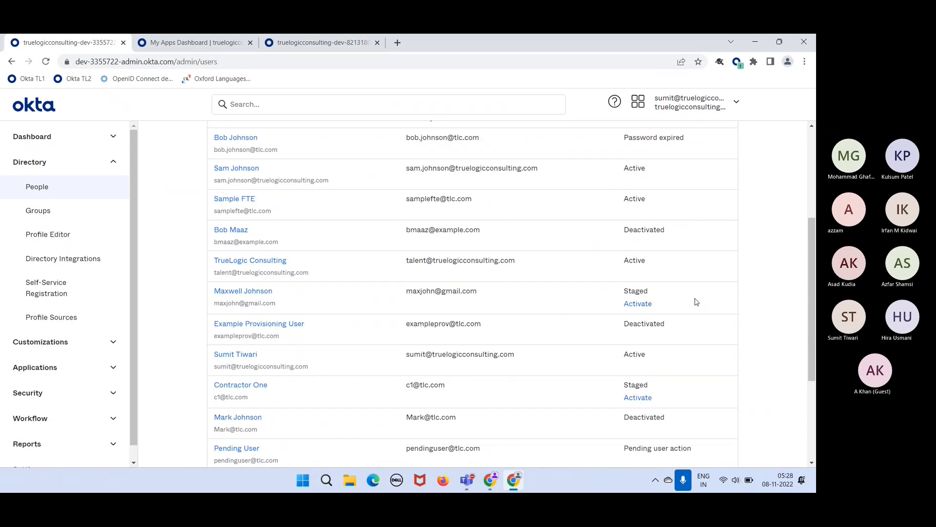
scroll(695, 302, down, 2)
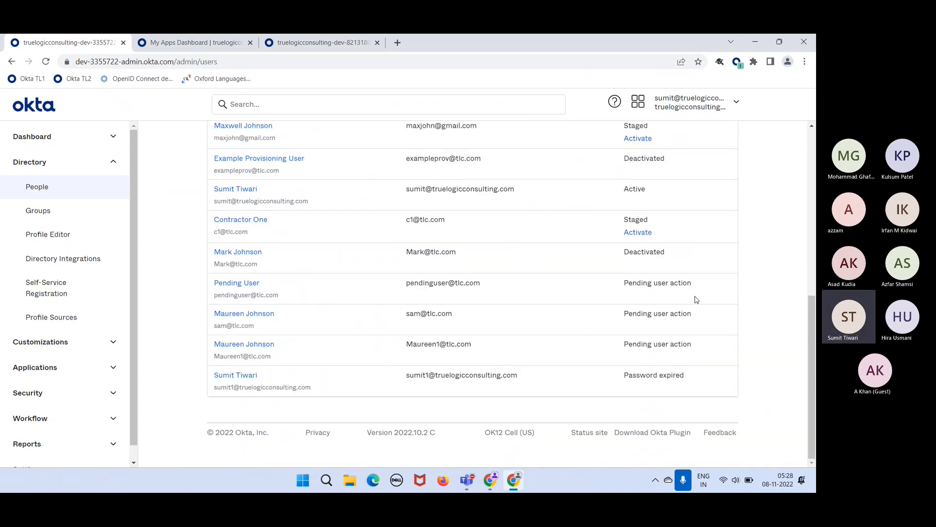
scroll(696, 299, up, 5)
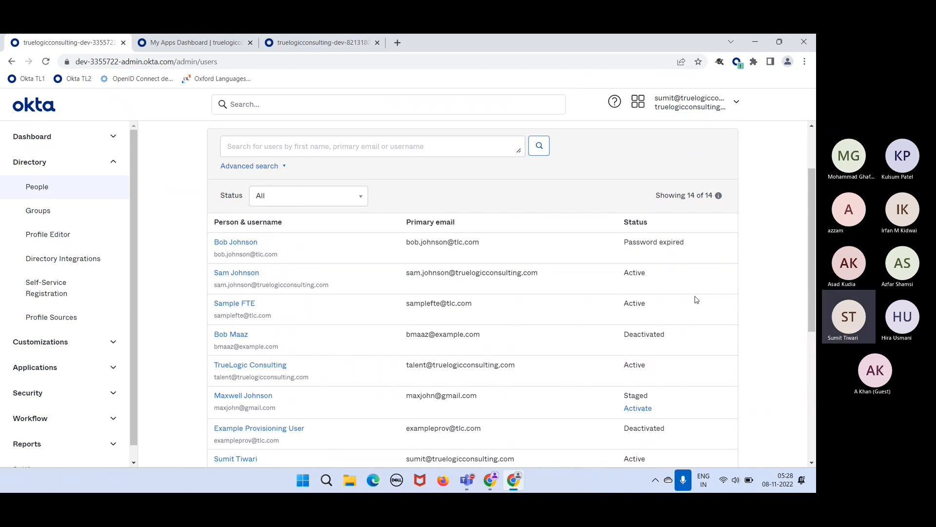
scroll(696, 299, down, 2)
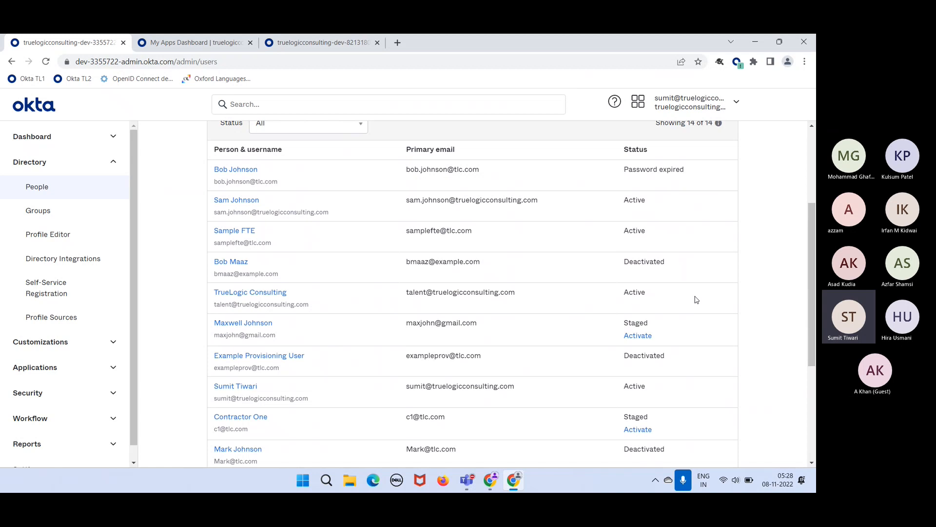
scroll(696, 299, down, 4)
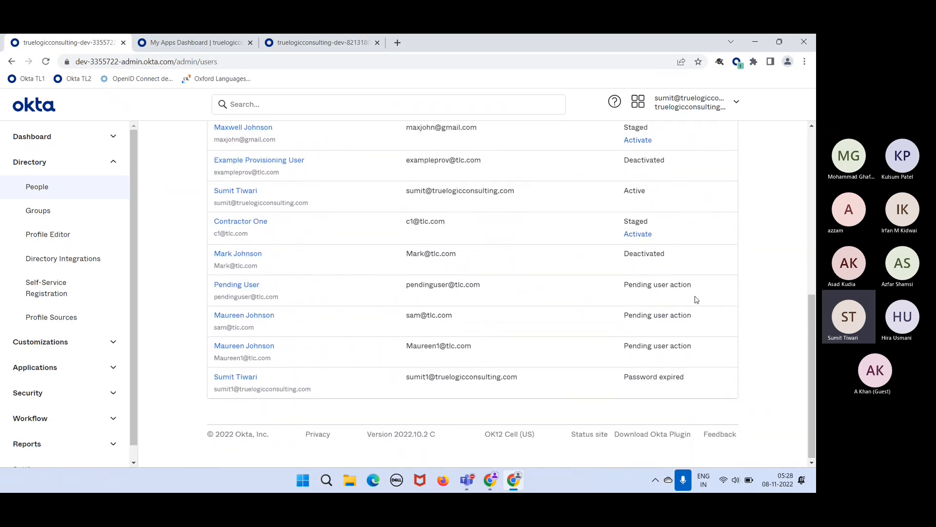
scroll(697, 300, up, 5)
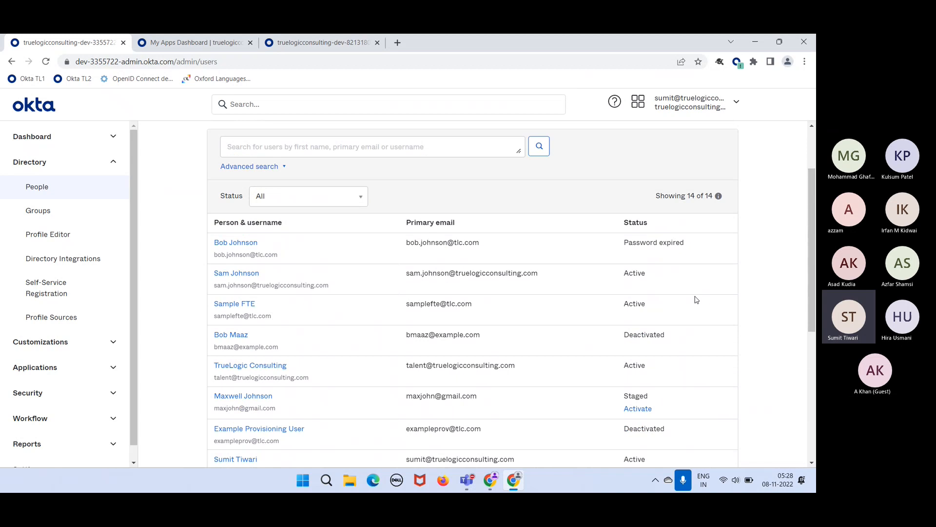
drag(655, 277, 627, 278)
click(665, 283)
scroll(707, 339, down, 1)
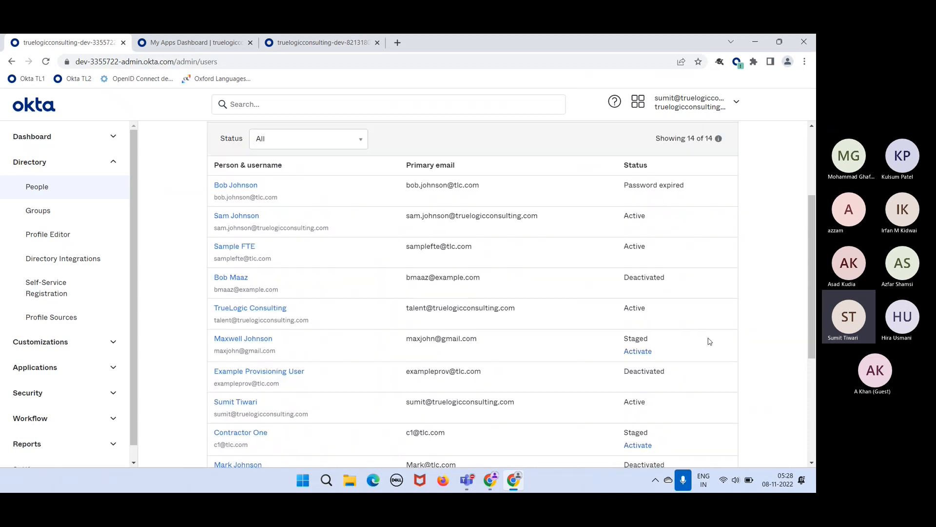
drag(663, 335, 636, 333)
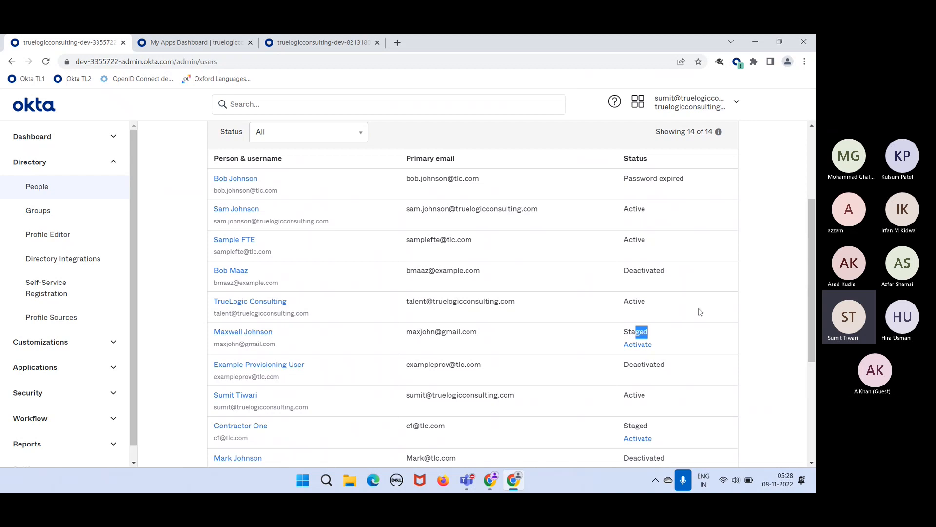
scroll(701, 312, down, 3)
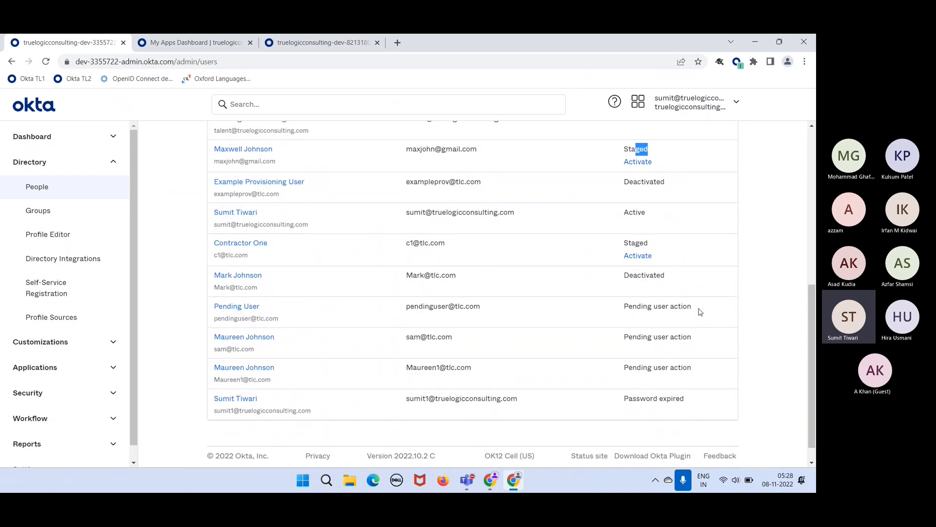
drag(700, 312, 650, 312)
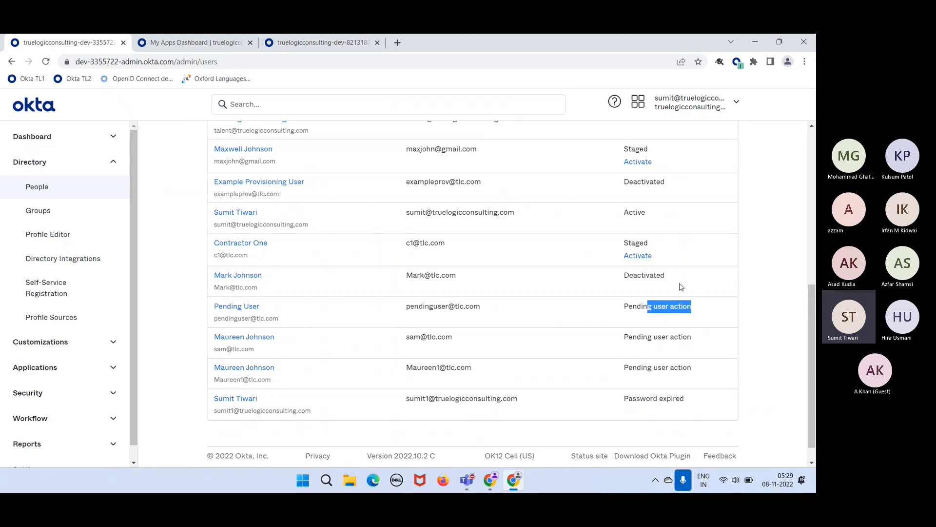
drag(681, 287, 648, 276)
drag(654, 215, 625, 213)
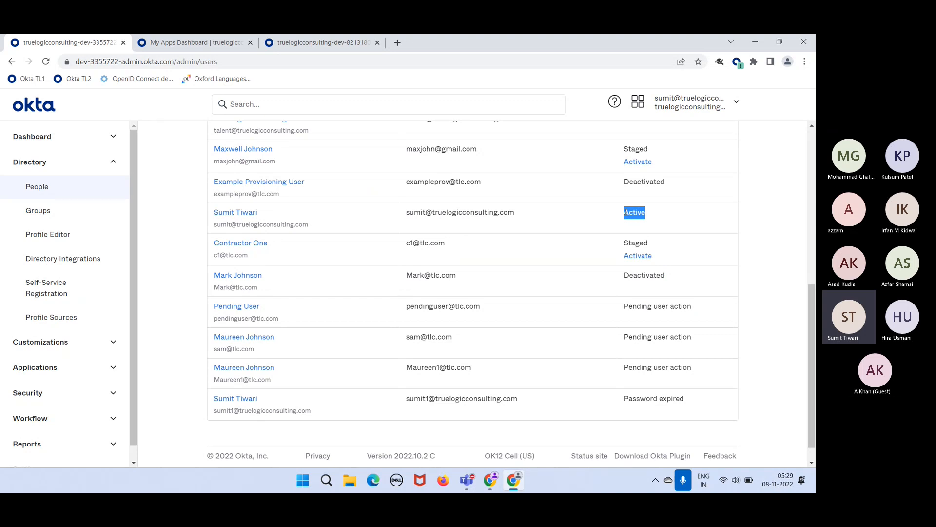
scroll(673, 219, up, 6)
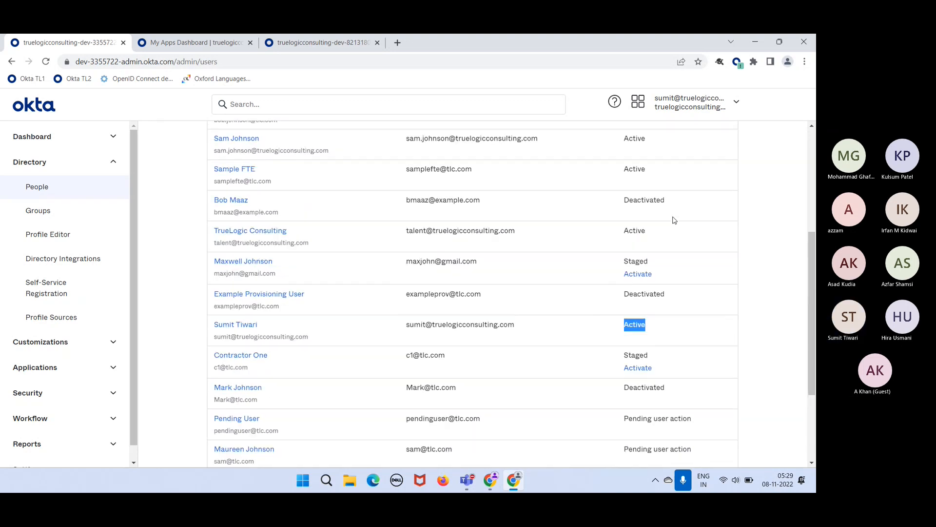
scroll(702, 289, down, 2)
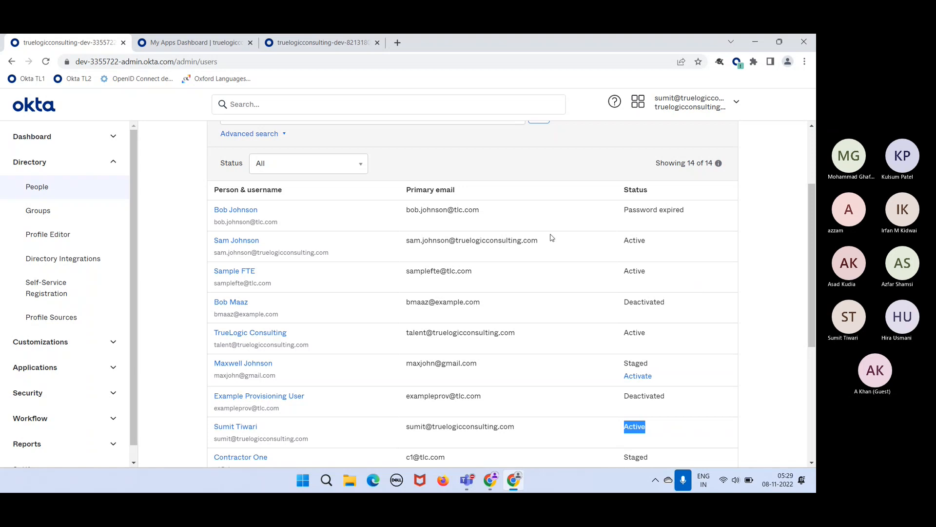
click(231, 210)
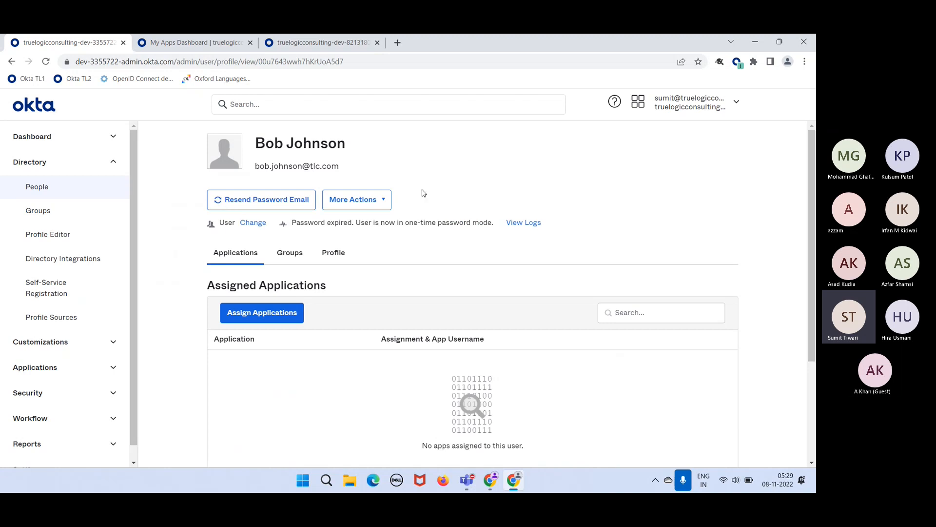
- Show the new user's Profile tab, noting the Password expired and one-time password notes
click(336, 260)
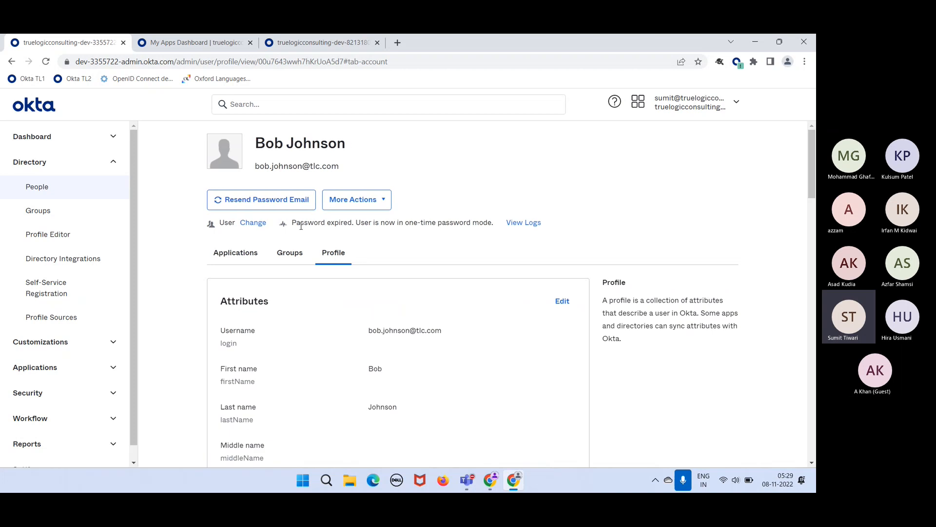
drag(292, 226, 488, 225)
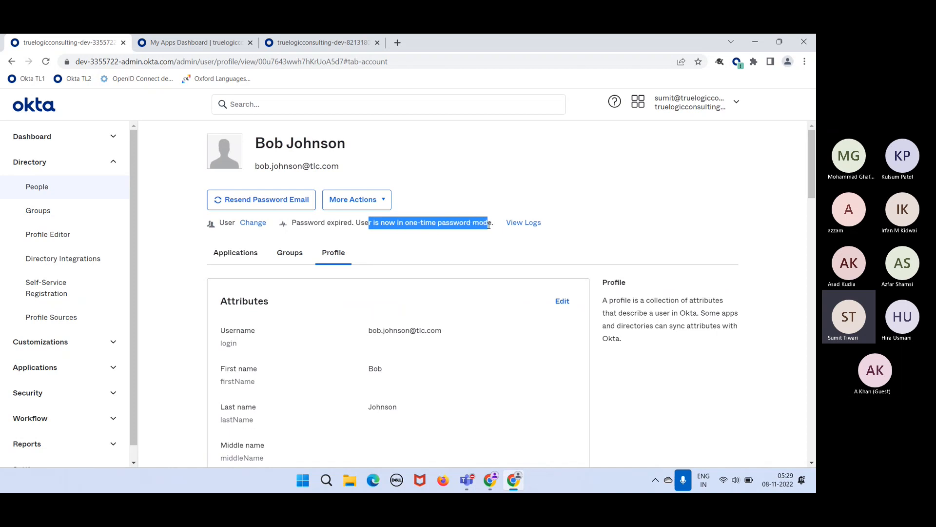
click(450, 250)
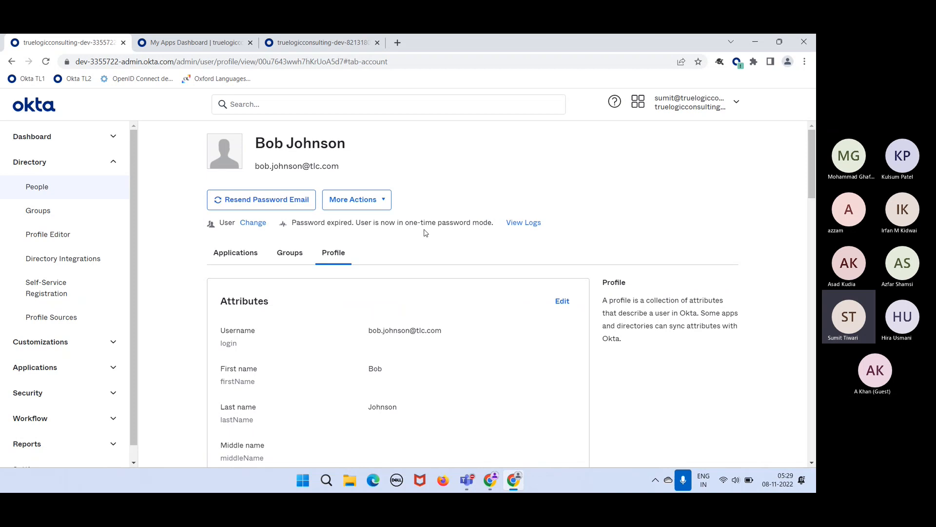
drag(426, 224, 410, 223)
drag(281, 143, 315, 138)
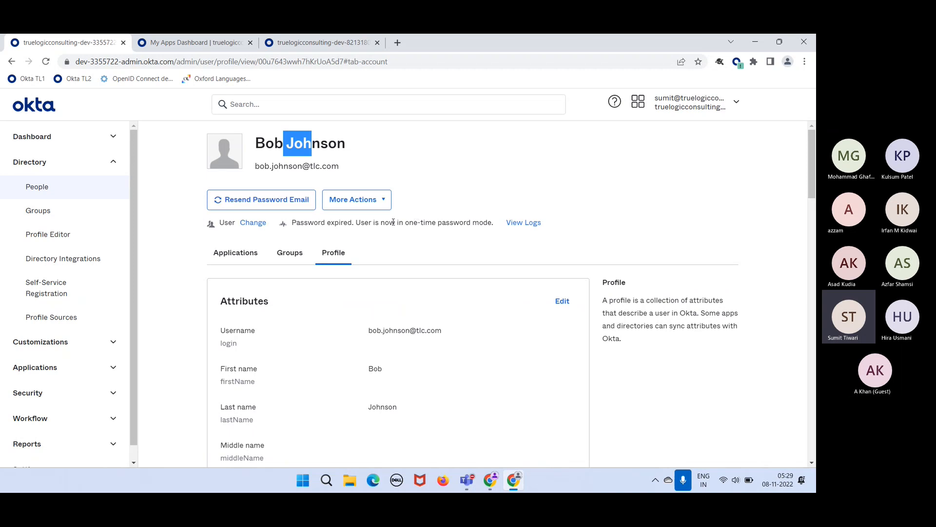
drag(393, 222, 405, 234)
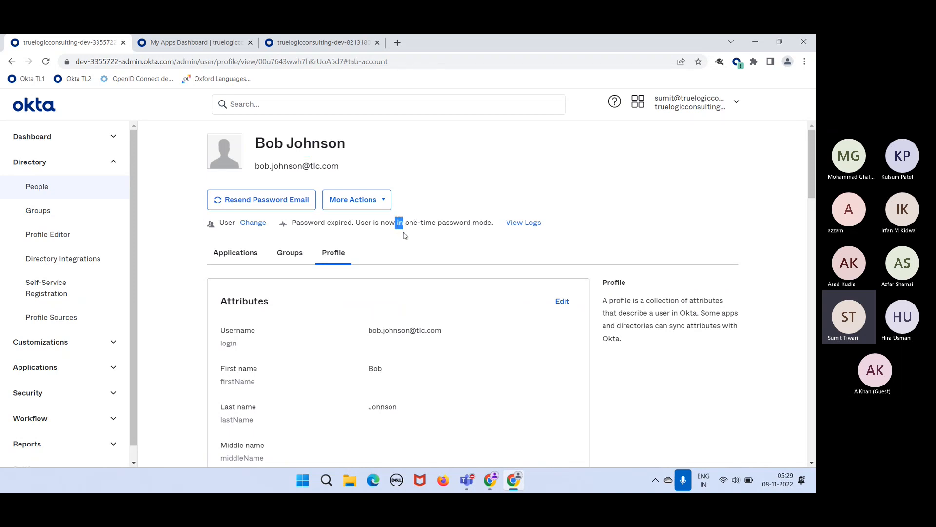
- Locate the sampleattribute field among the user's profile attributes
scroll(403, 312, down, 6)
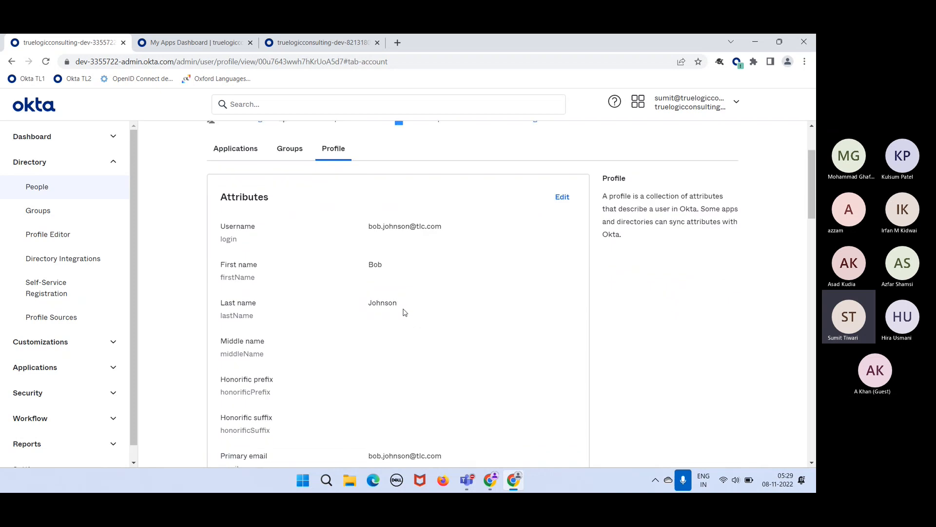
scroll(403, 312, down, 12)
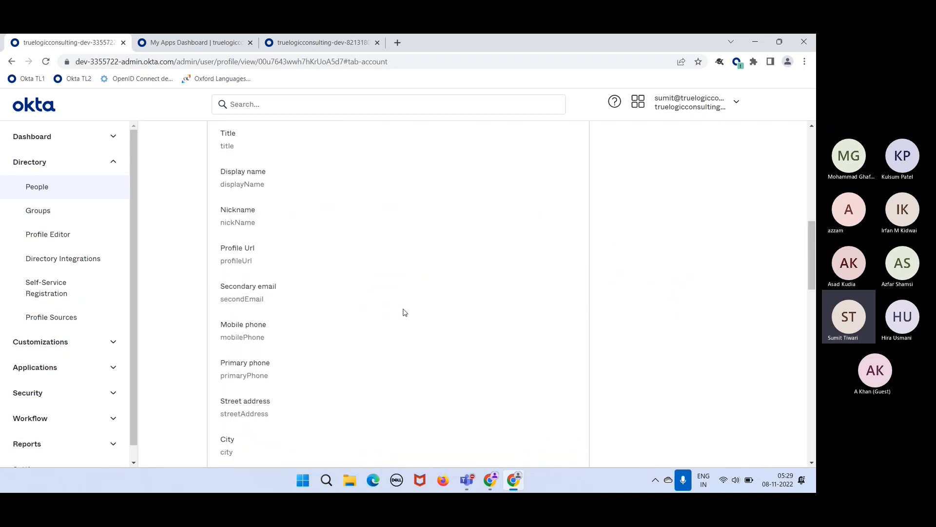
scroll(403, 312, down, 8)
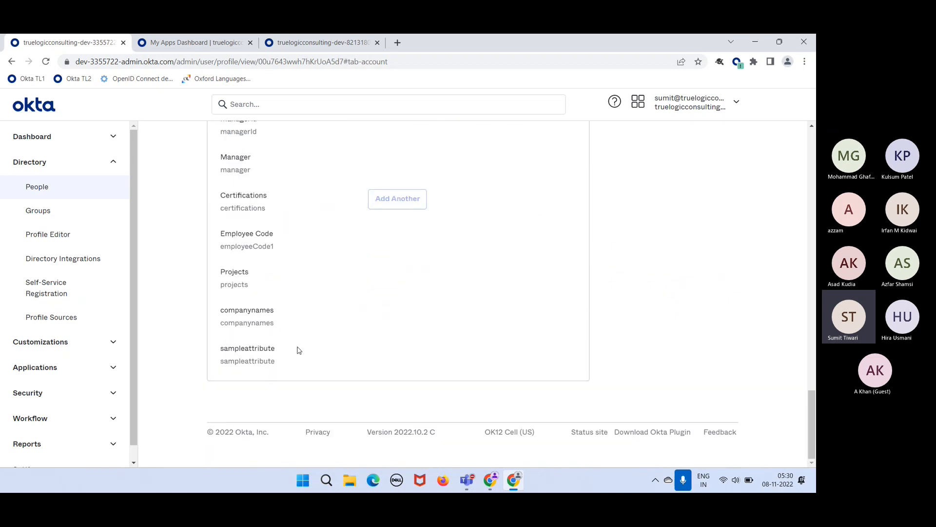
drag(292, 354, 229, 355)
click(343, 324)
- Return to the top of the profile and sign out of the admin console
scroll(343, 326, up, 20)
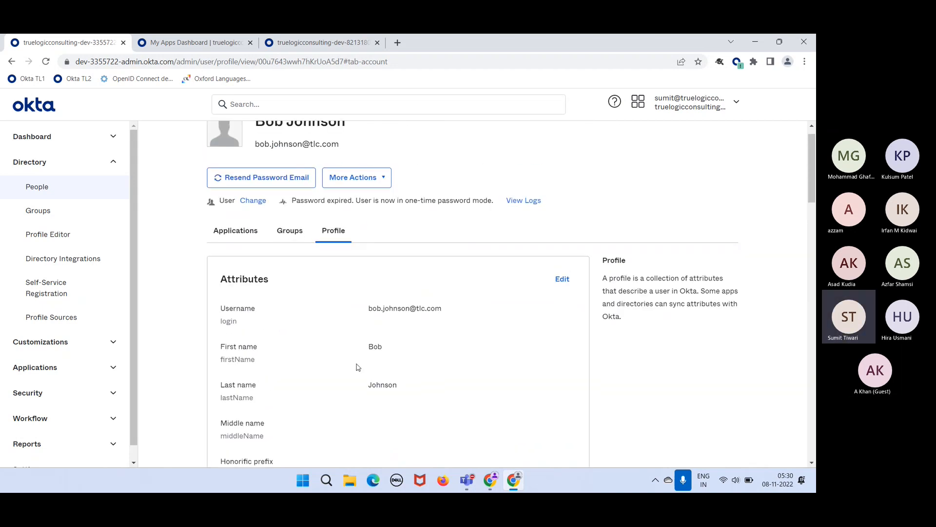
scroll(359, 367, down, 9)
scroll(358, 368, up, 9)
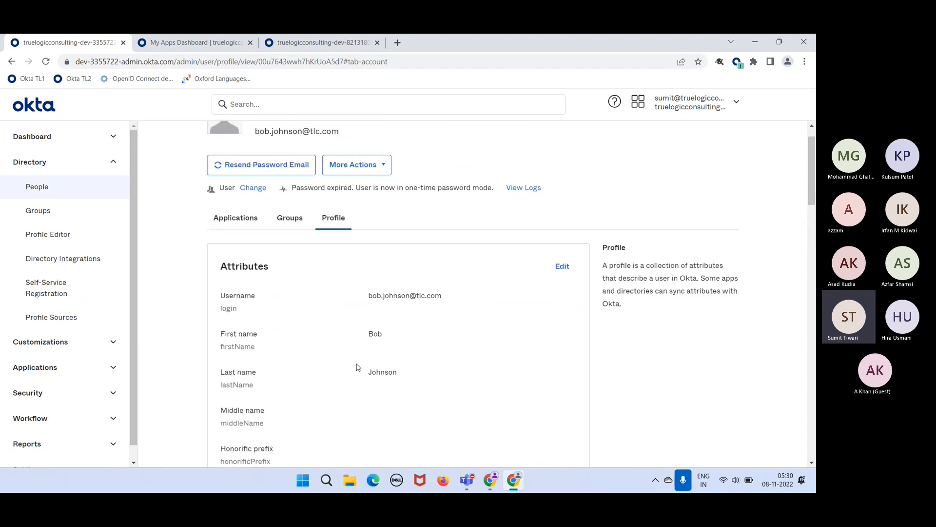
scroll(427, 316, up, 1)
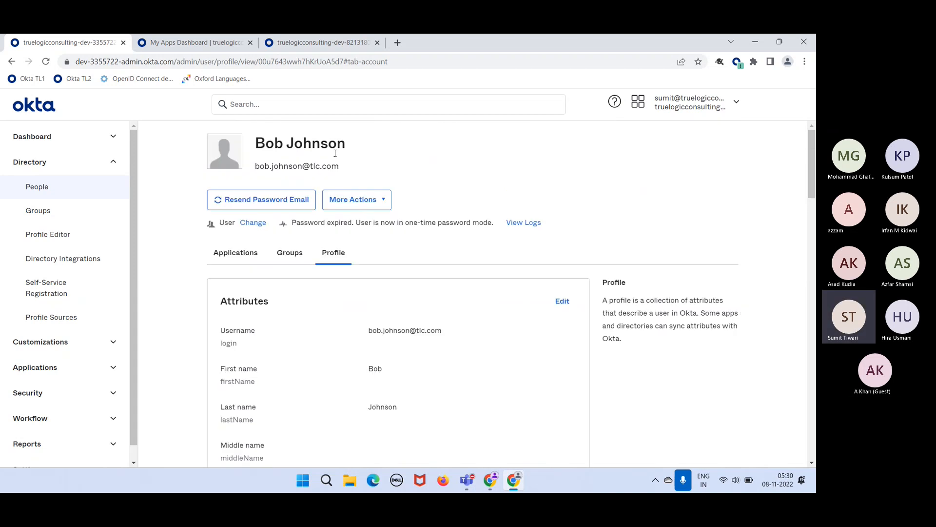
click(704, 101)
click(644, 208)
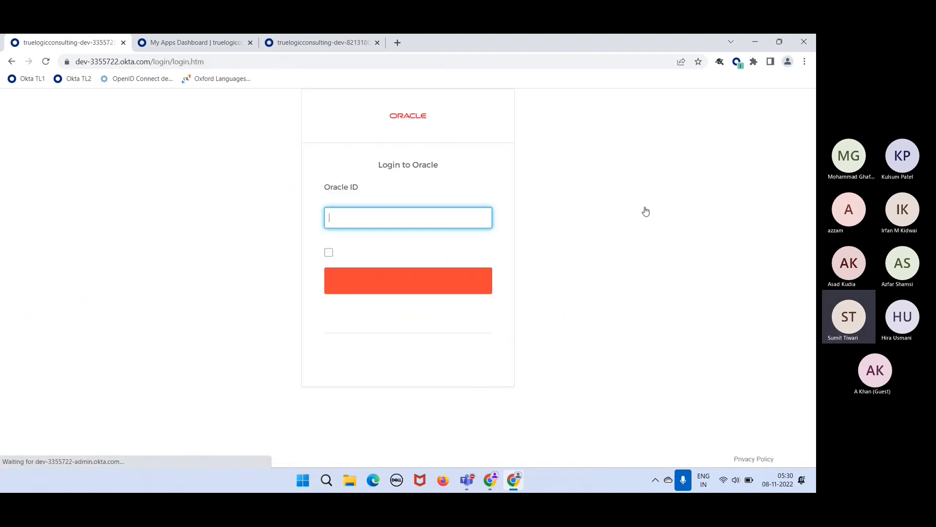
- Replace the prefilled ID with the new user's username, continue, and enter their initial password
drag(430, 220, 277, 213)
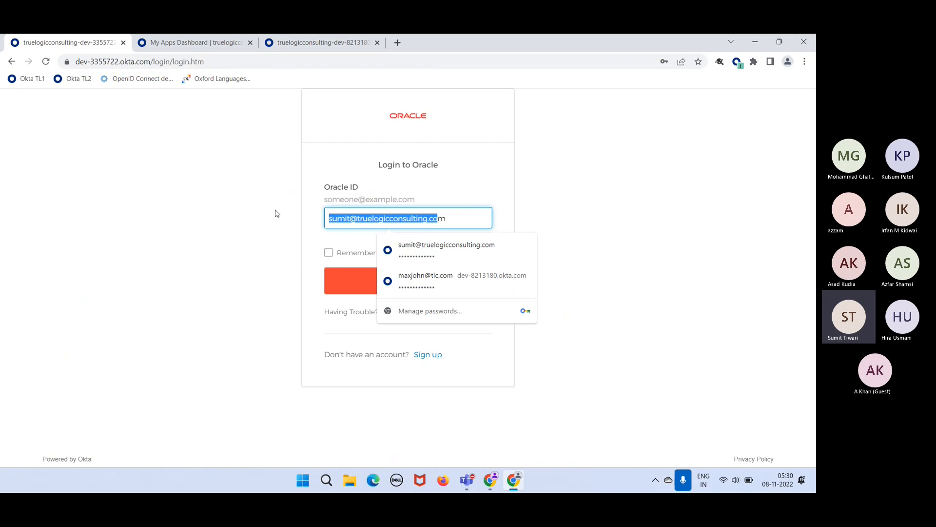
key(BackSpace)
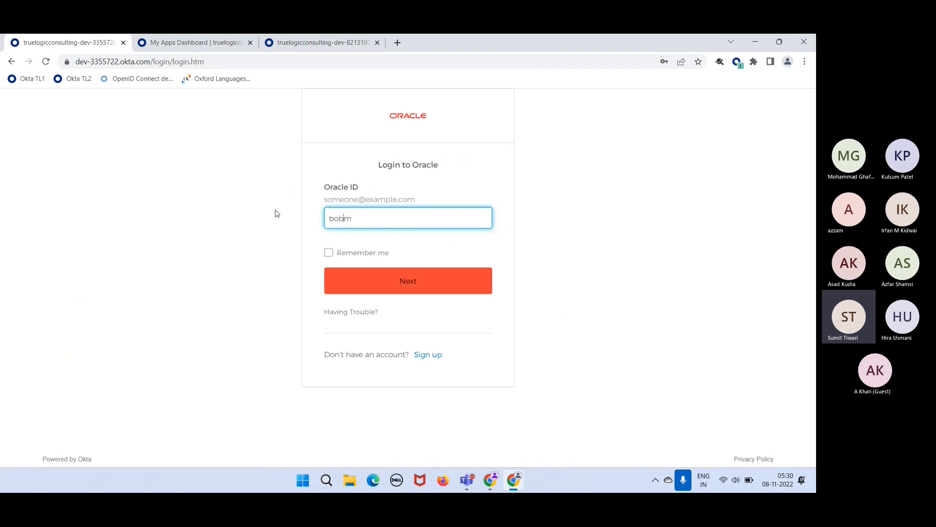
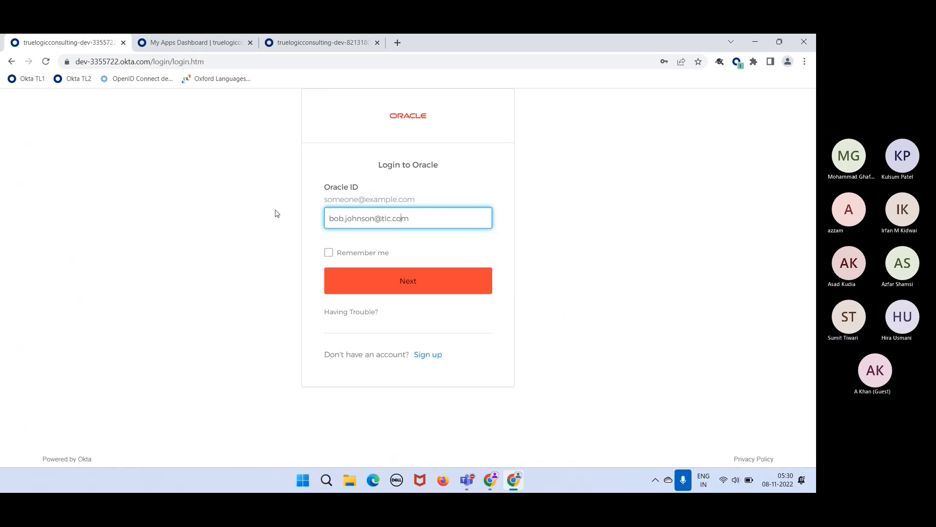
click(369, 279)
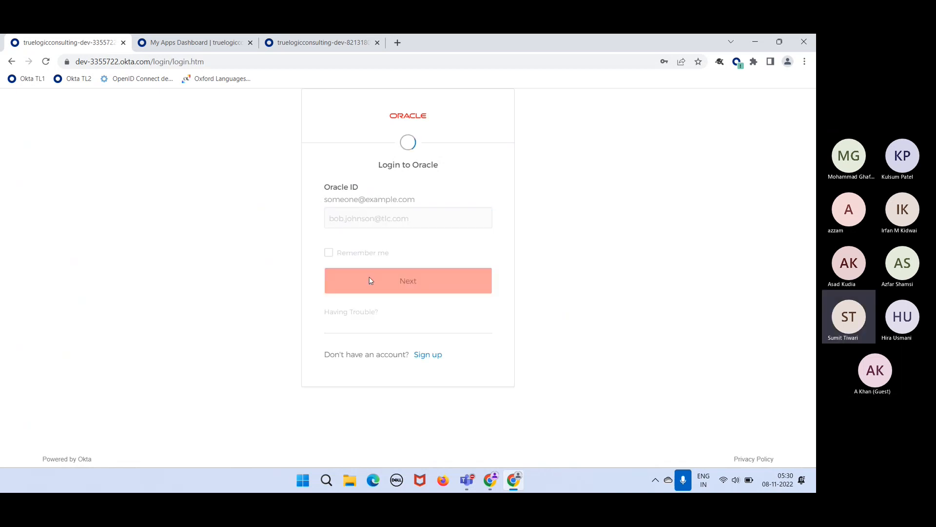
text(•••••••••)
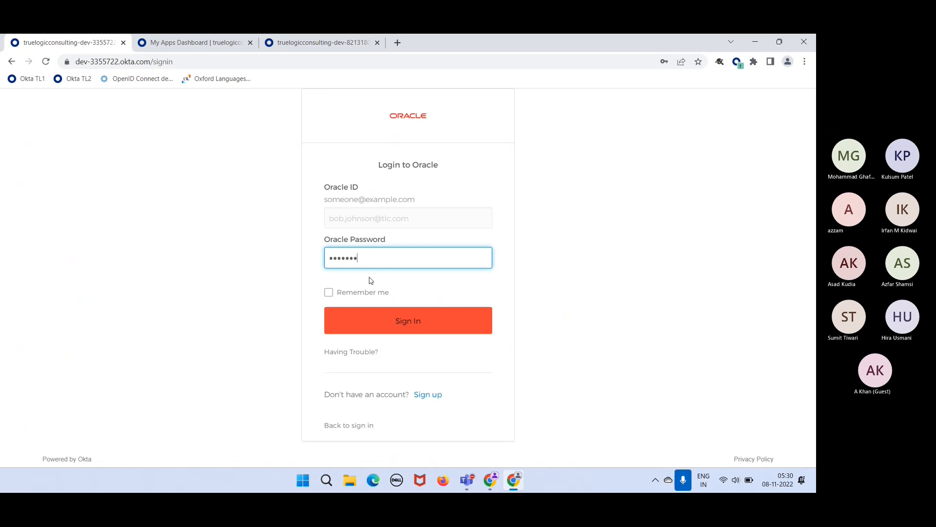
text(••)
- Sign in, dismiss the save-password prompt, and note the password expired heading
key(Return)
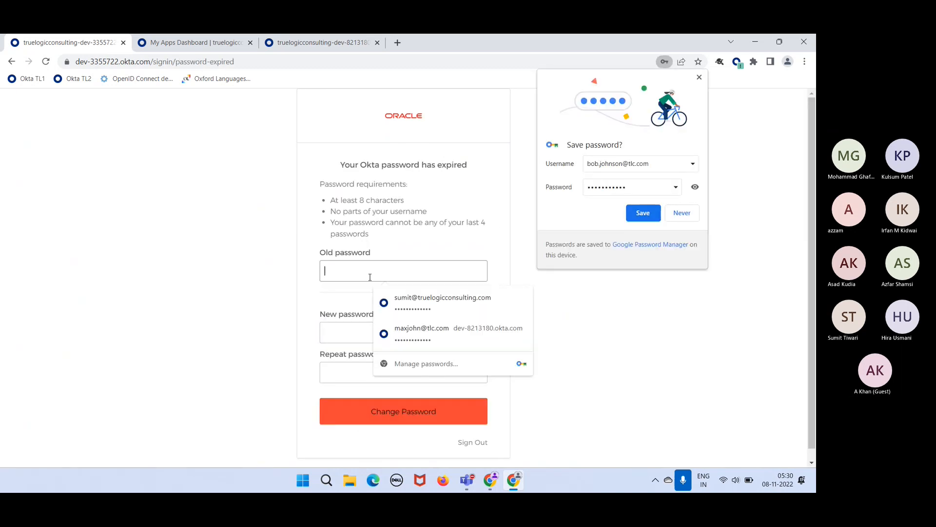
click(700, 78)
drag(349, 166, 475, 164)
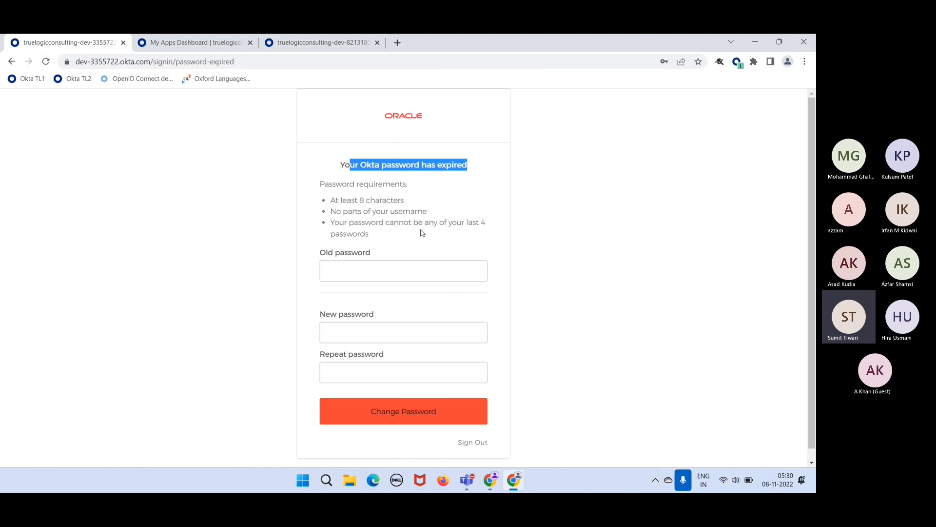
click(422, 233)
- Enter the old password and the new password in both new-password fields
click(366, 264)
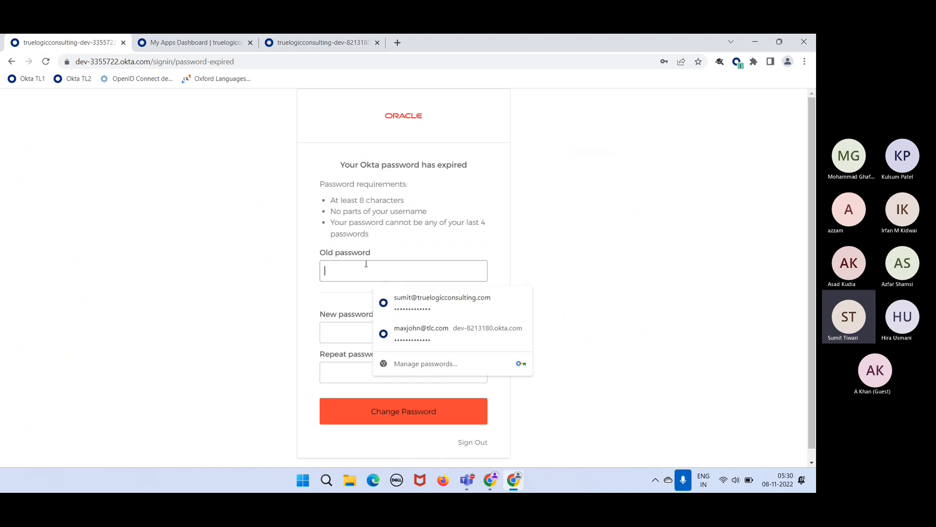
text(••••••••)
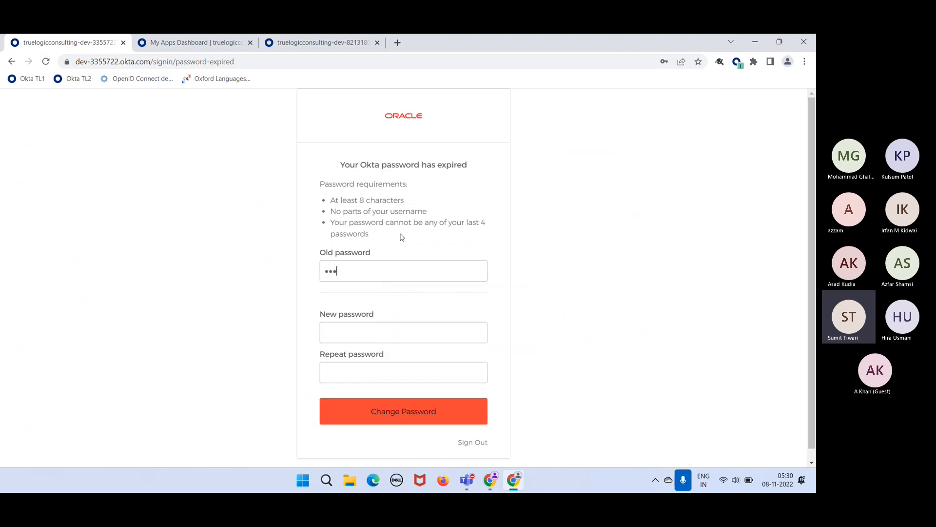
text(•••)
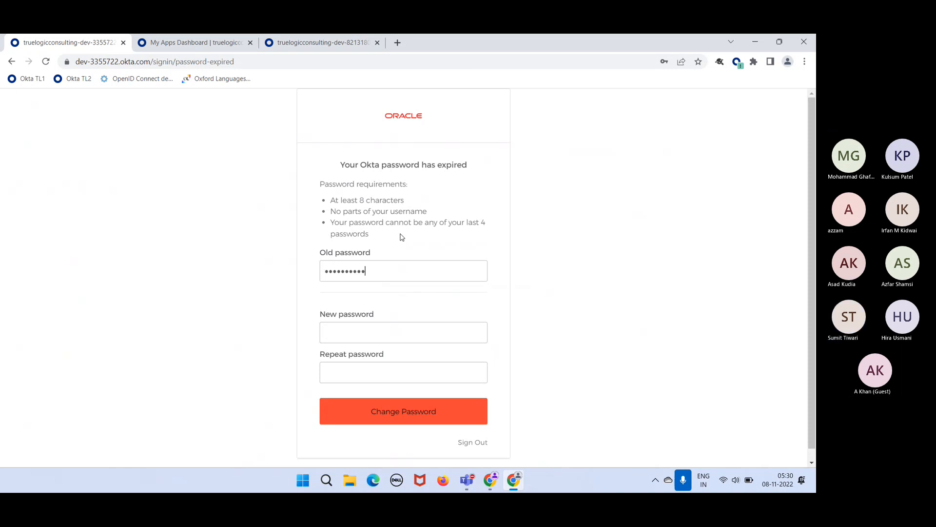
click(385, 330)
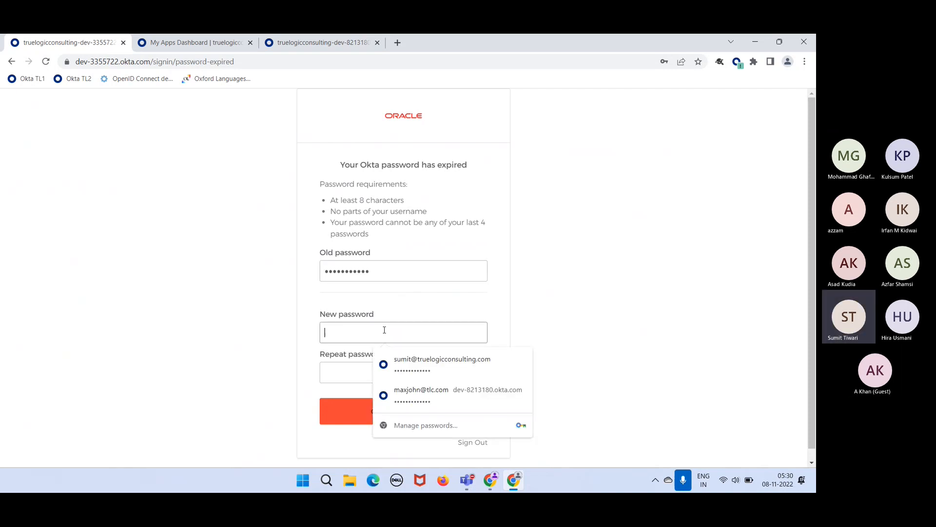
text(•••••••••)
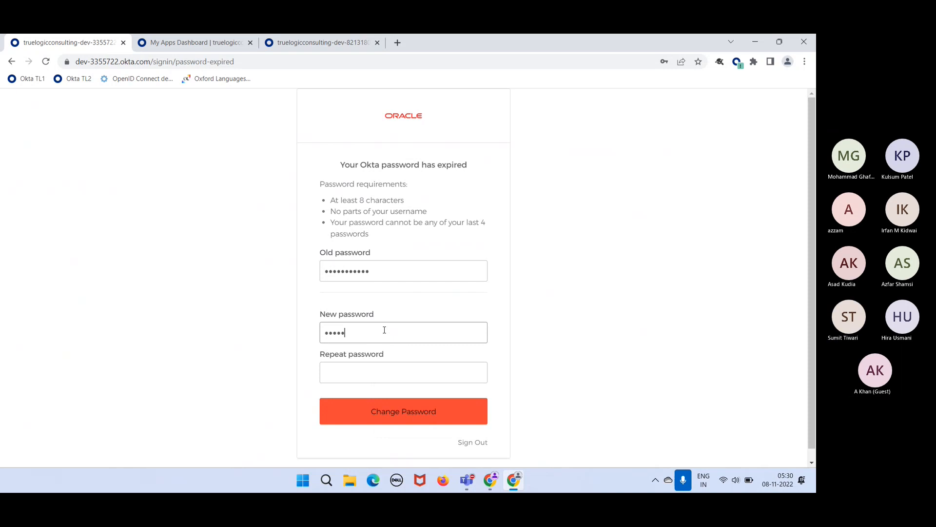
text(•••)
key(Tab)
text(•••••••)
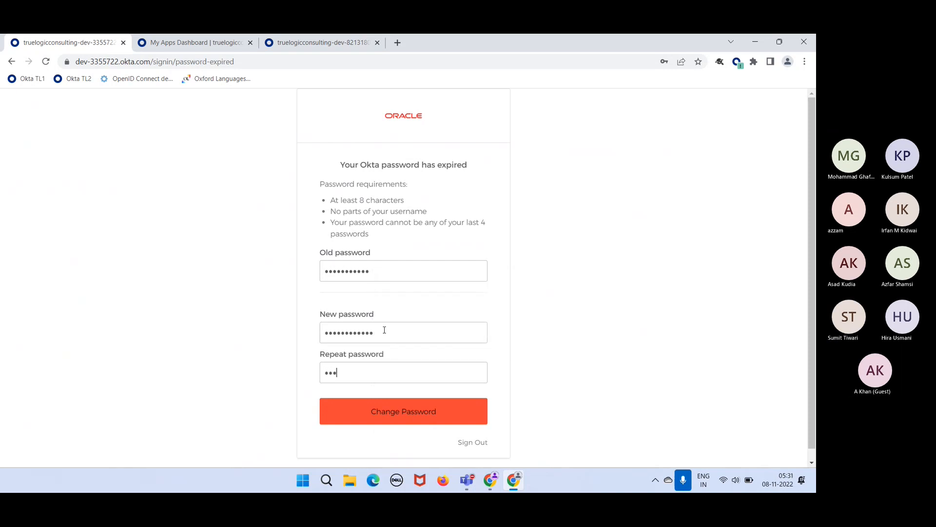
text(•••••)
click(371, 338)
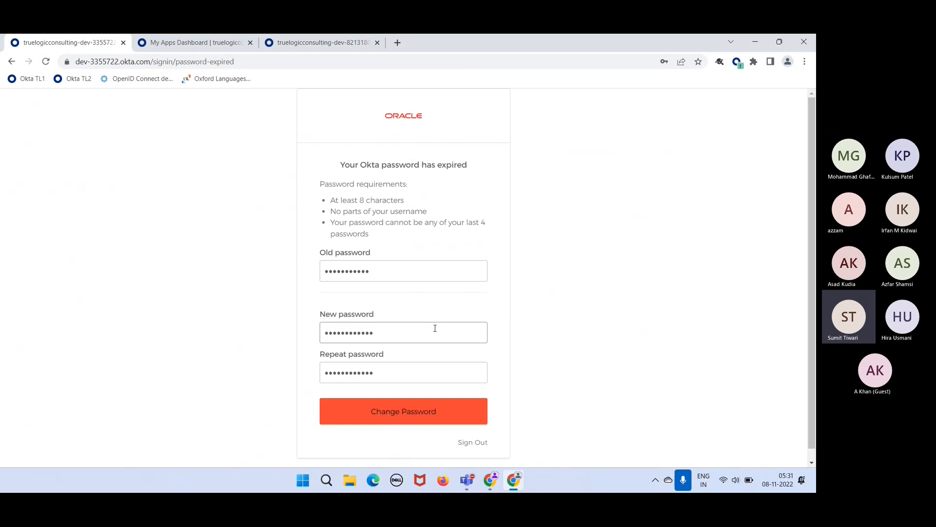
double_click(393, 332)
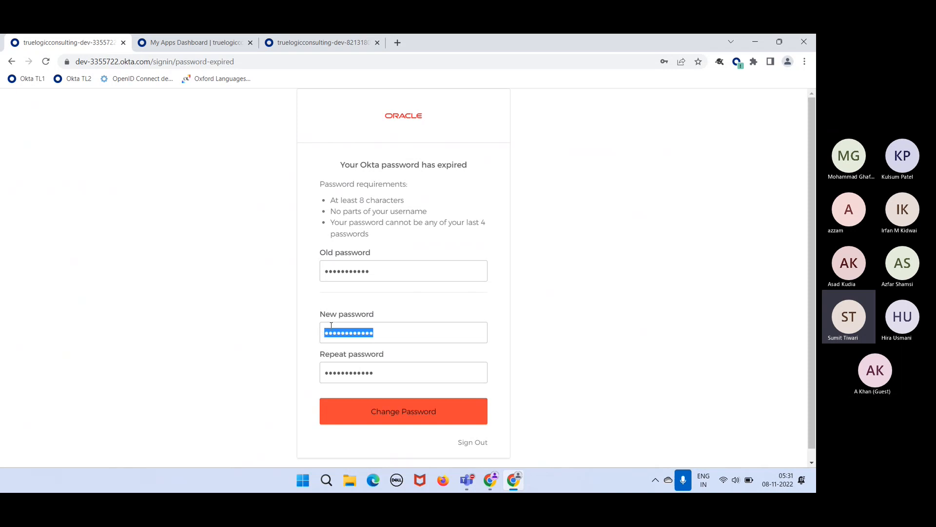
click(410, 318)
- Review the password requirements, including the username and last-4-passwords rules, and submit the change
drag(331, 198, 391, 213)
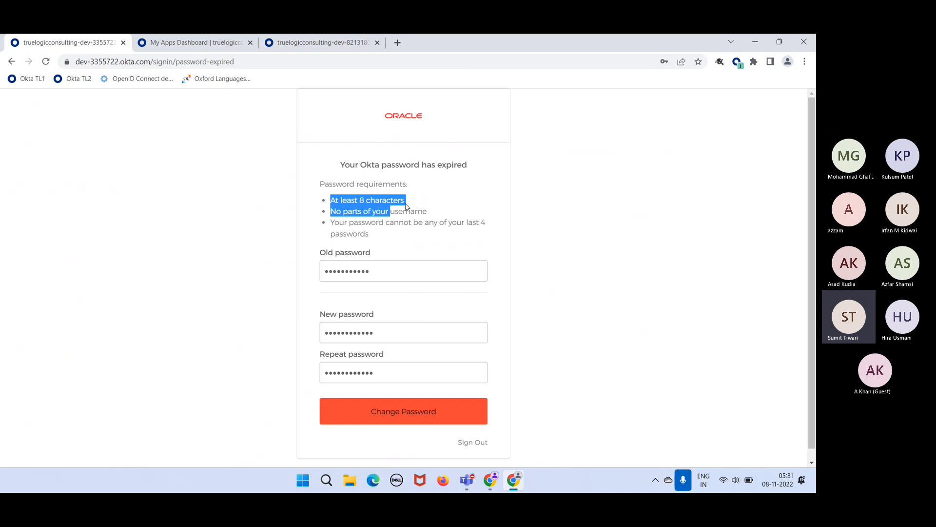
click(417, 203)
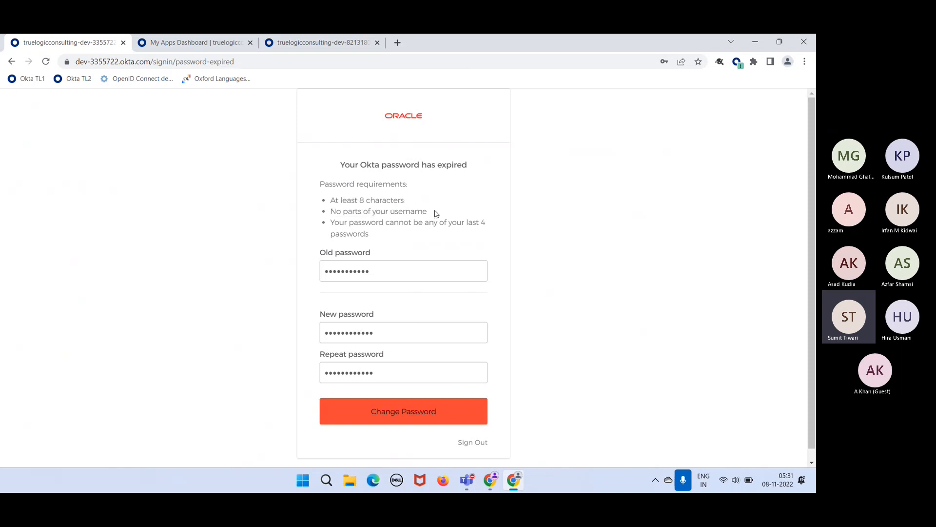
drag(436, 212, 381, 211)
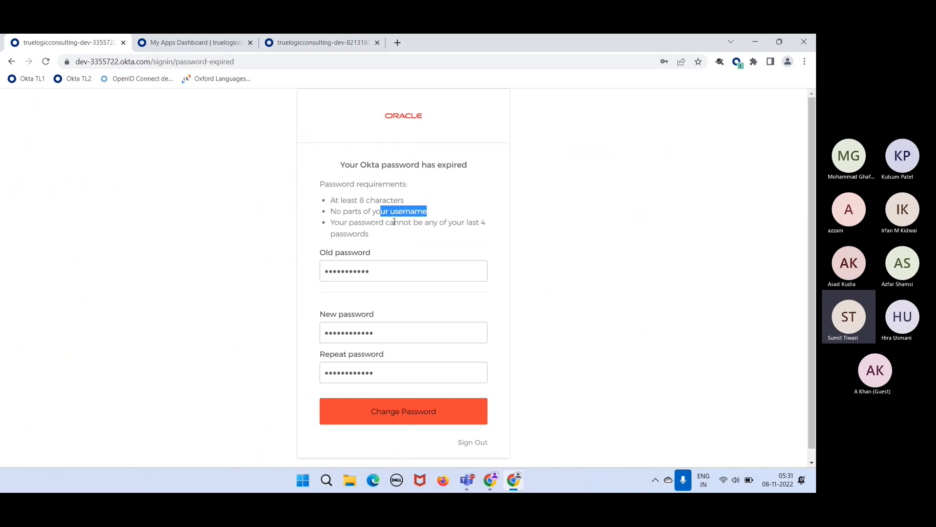
drag(402, 236, 358, 222)
click(438, 185)
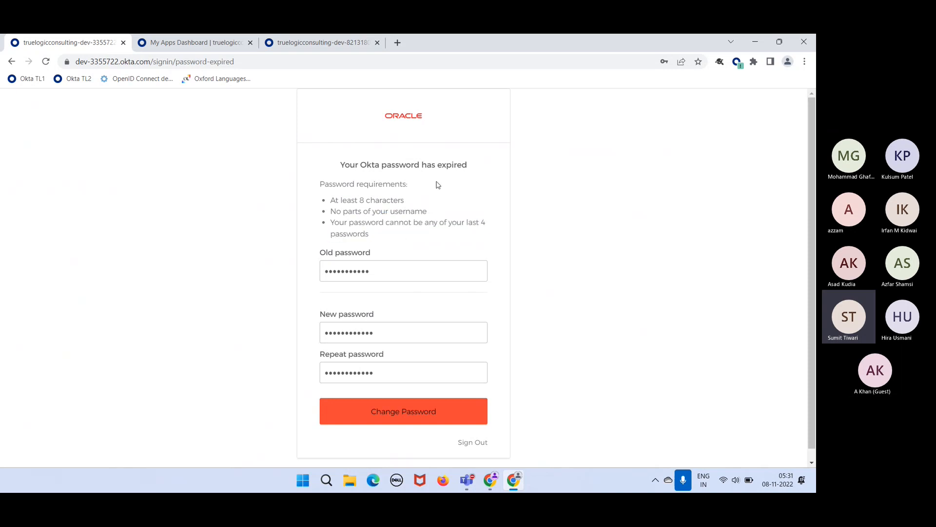
drag(379, 237, 331, 206)
click(429, 197)
click(409, 422)
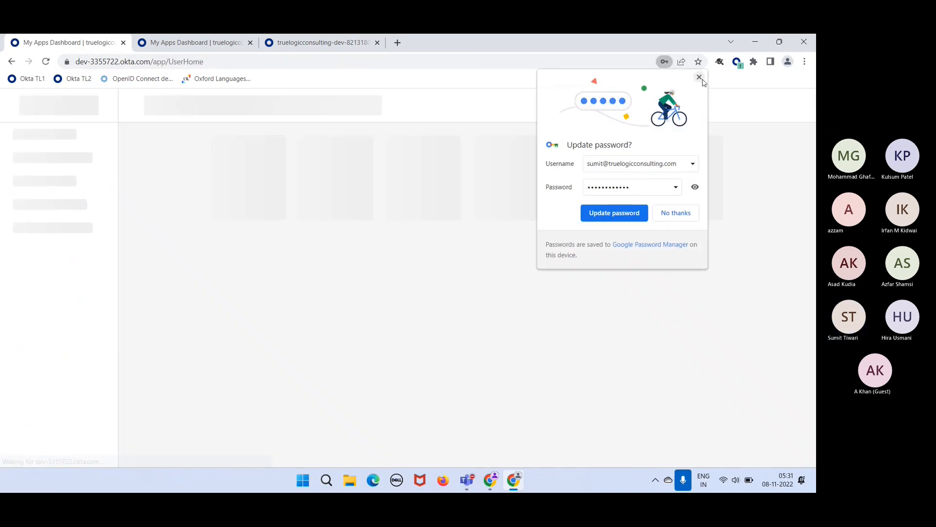
- Dismiss Chrome's 'Update password?' bubble on the new user's empty dashboard, then go to the admin tab
click(699, 78)
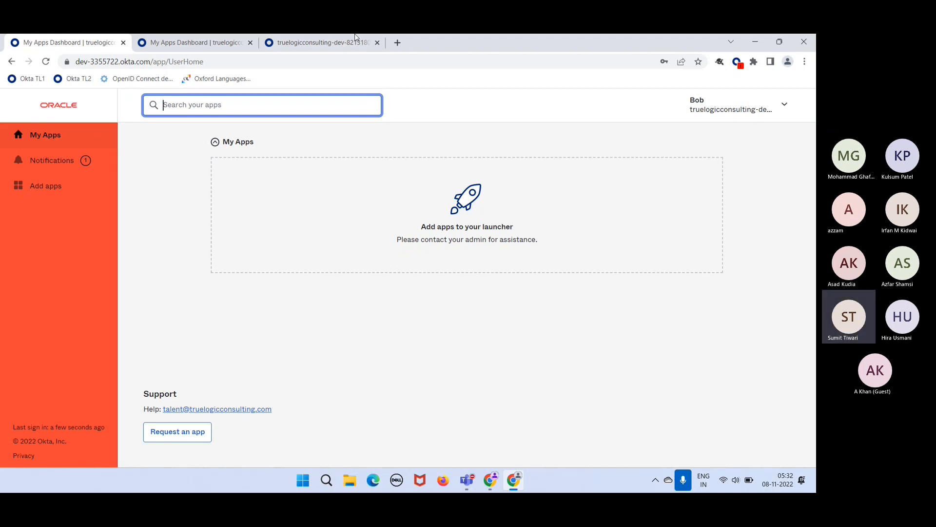
click(328, 42)
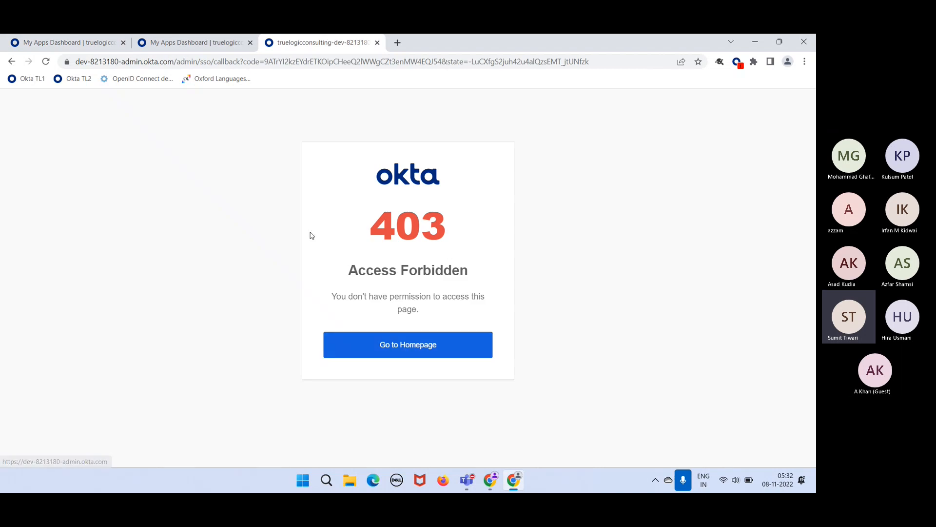
- Strip the 403 page's URL path to reach the admin home, then open 'My end user dashboard' from the apps grid
click(58, 43)
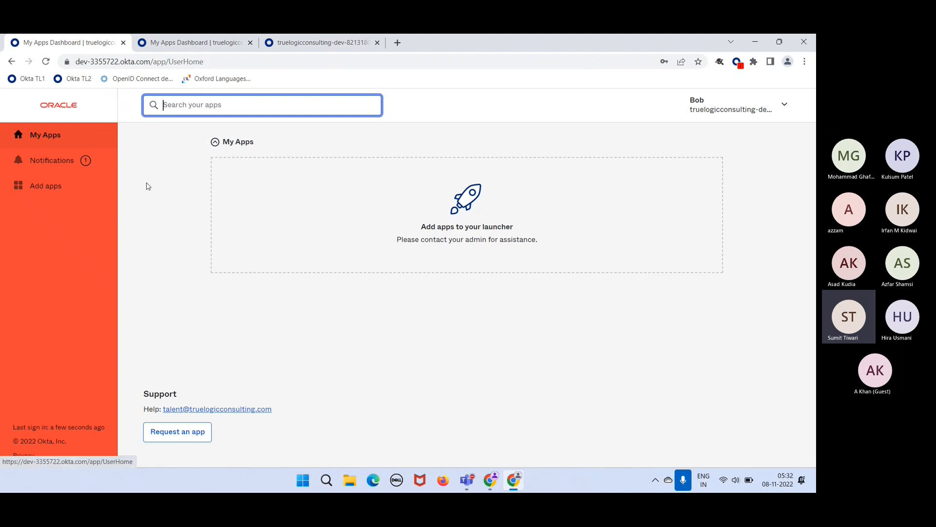
click(310, 44)
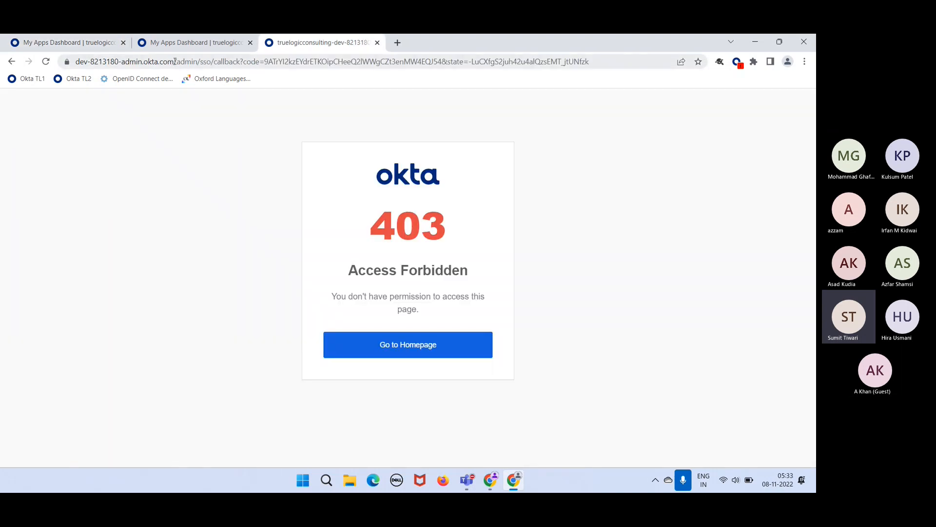
drag(175, 61, 673, 156)
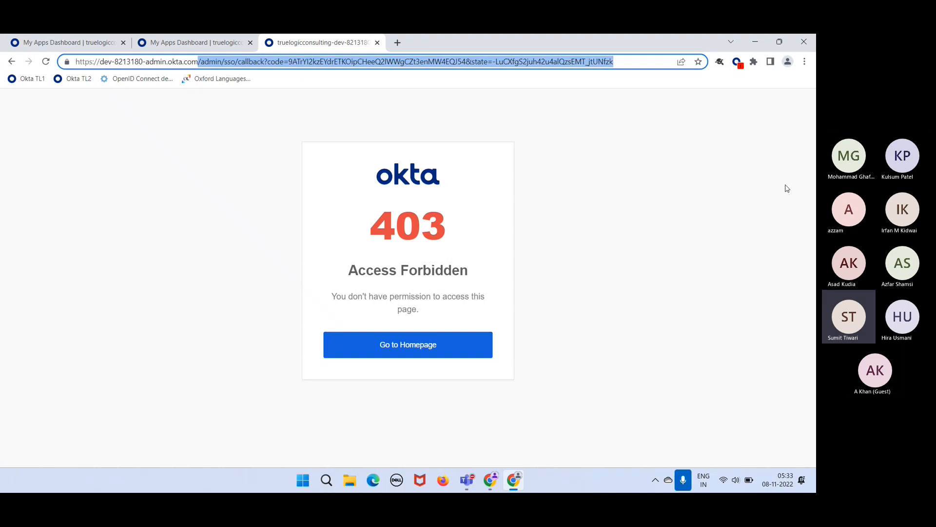
key(BackSpace)
key(Return)
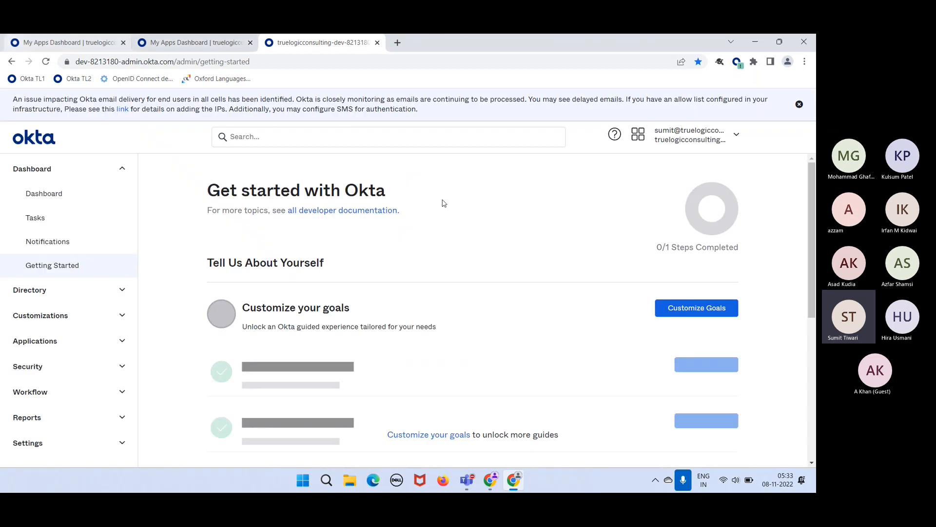
click(641, 136)
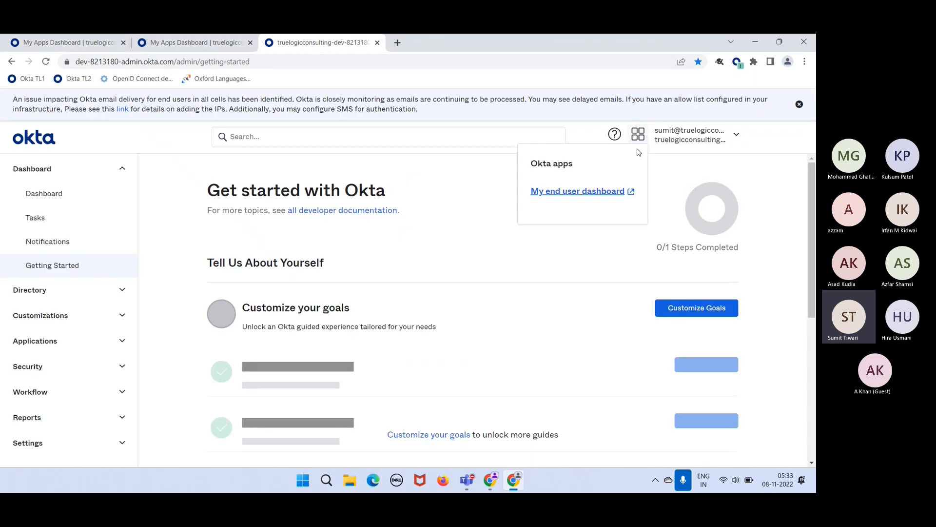
click(588, 191)
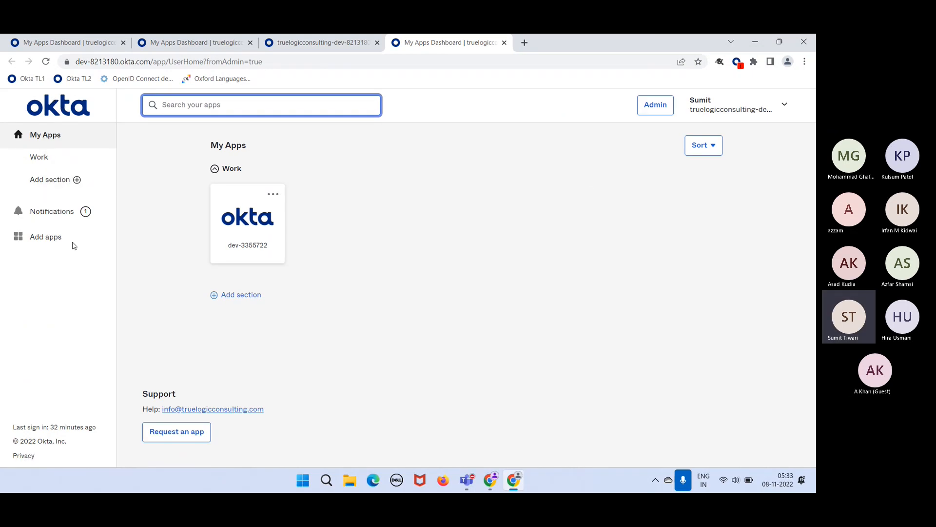
- Look over the new user's empty My Apps page, then return to the admin 'Get started with Okta' page
click(60, 44)
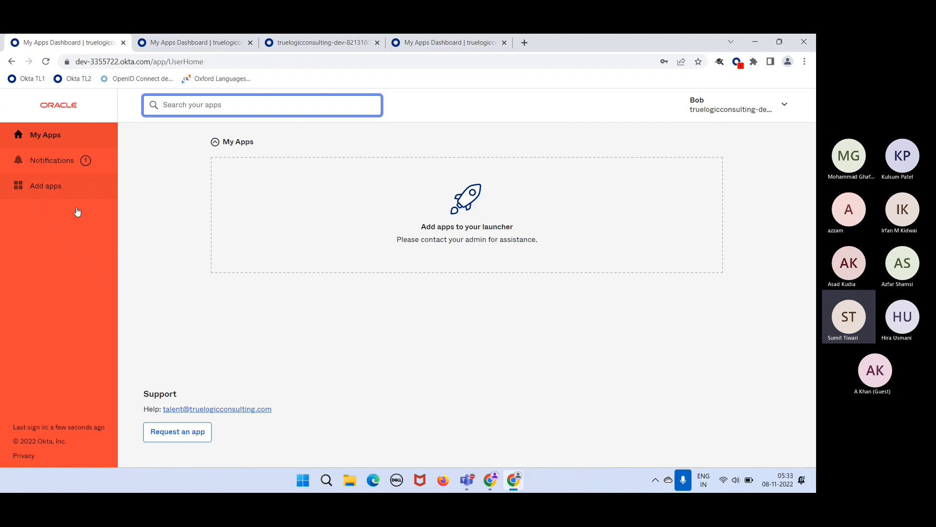
click(69, 277)
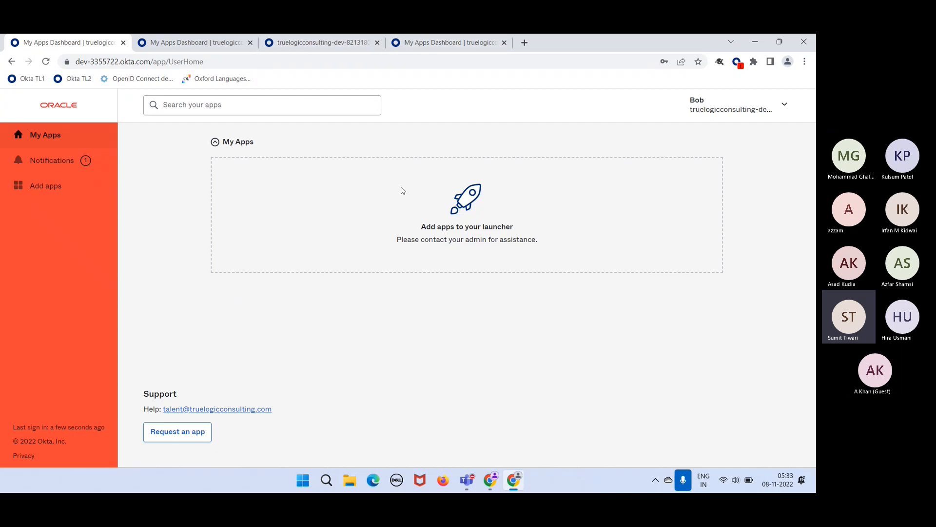
click(335, 42)
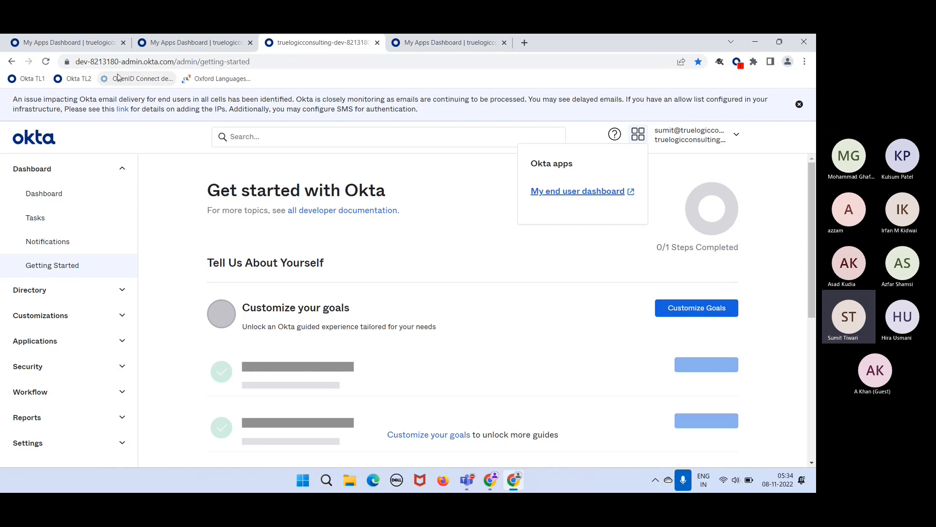
- Highlight the org number in the admin address, then return to the new user's My Apps dashboard
drag(119, 61, 106, 61)
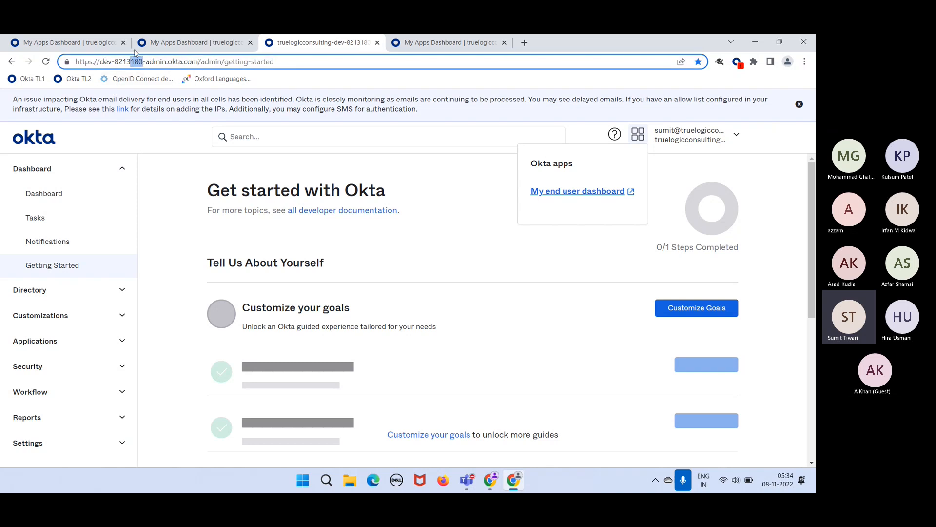
click(89, 42)
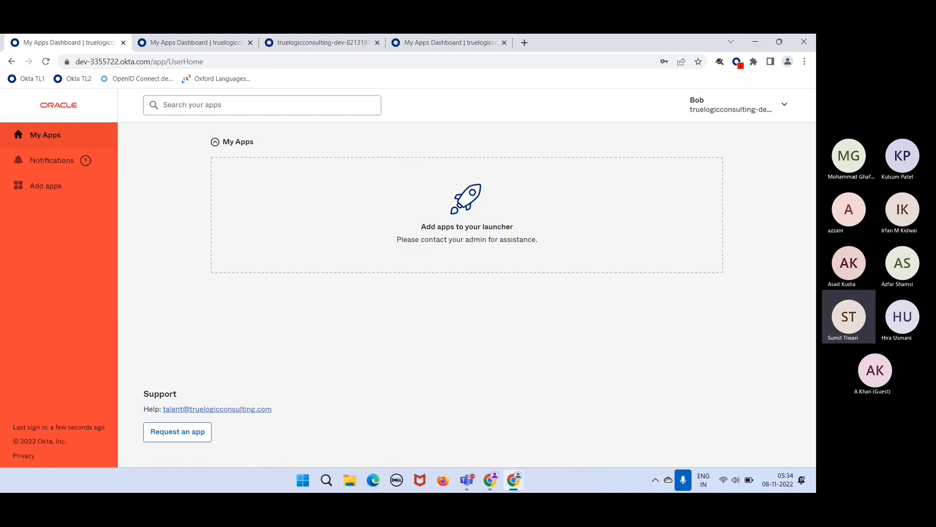
- Bring up the Week 1 training PDF and move through slide thumbnails 3 and 4
click(489, 480)
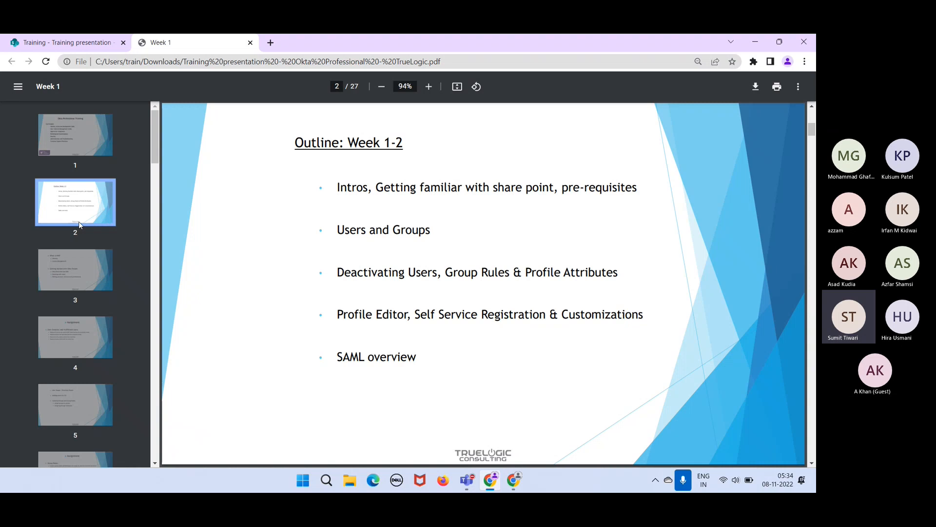
click(97, 283)
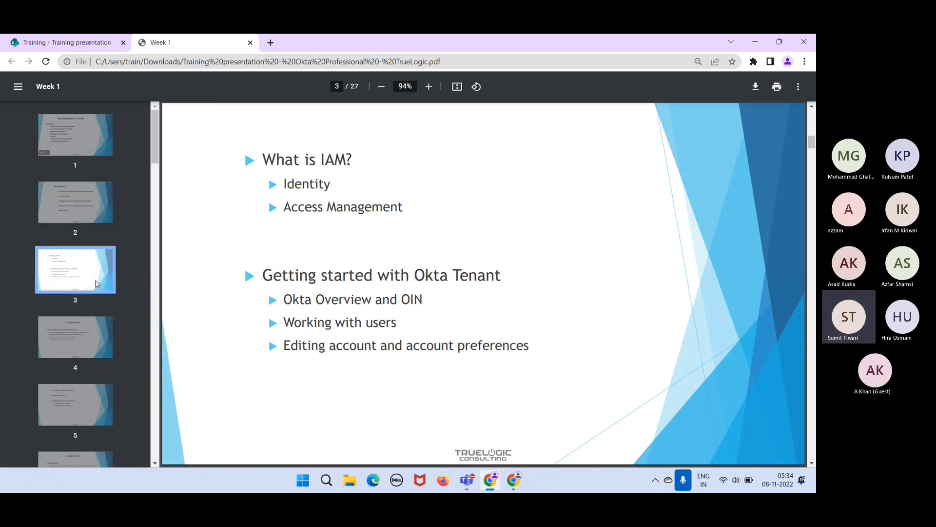
click(85, 335)
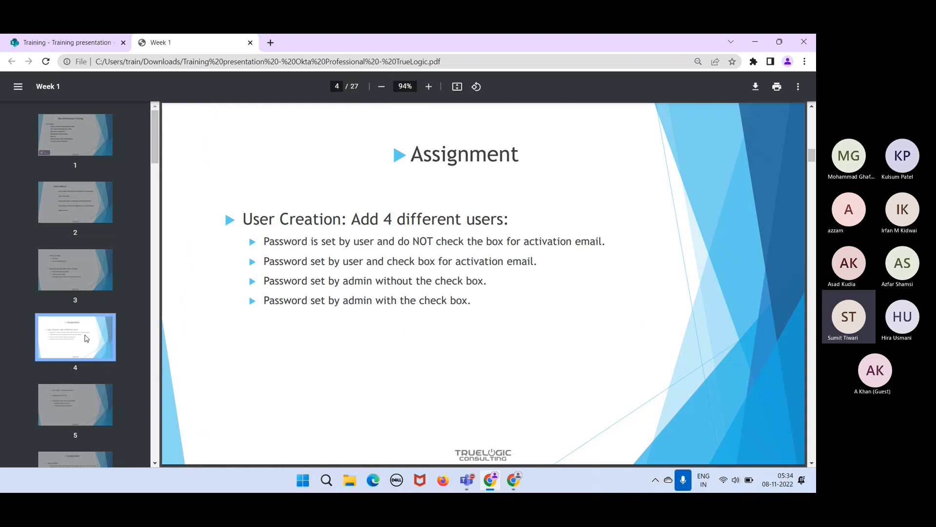